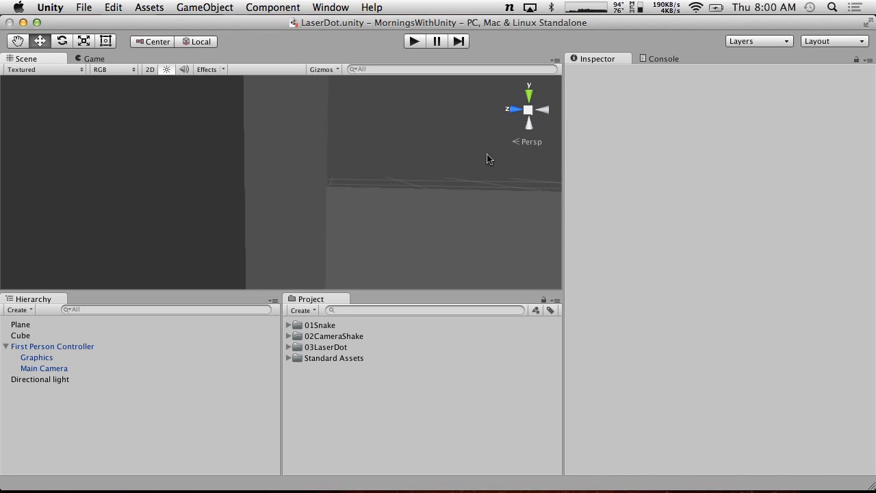
Duplicate the LaserDot scene in the 03LaserDot folder and move the copy to the root of the project
left_click(288, 347)
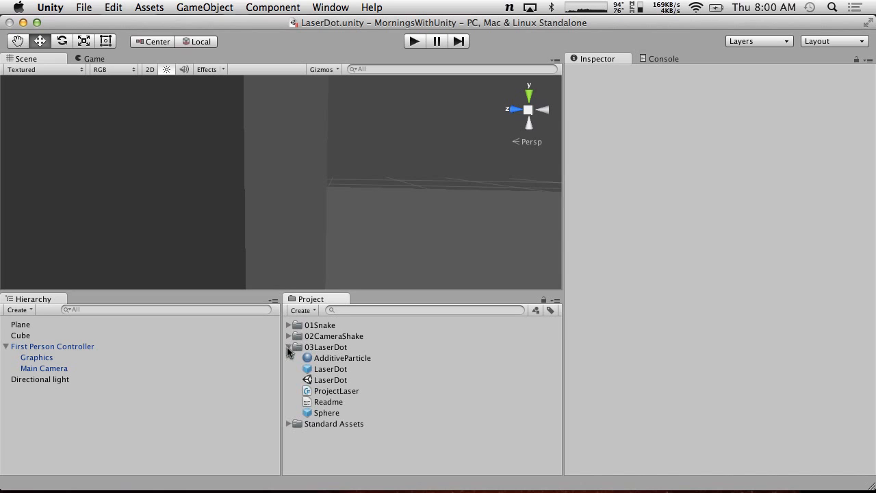
left_click(335, 382)
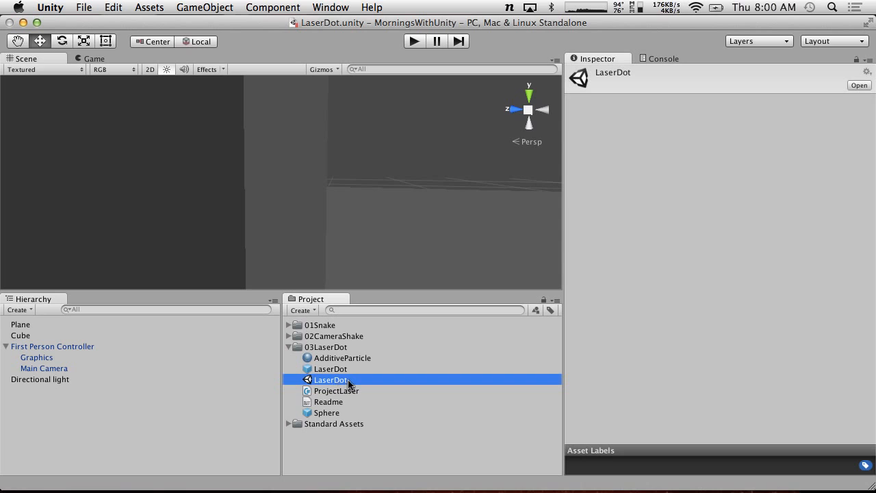
key("super")
key("super+d")
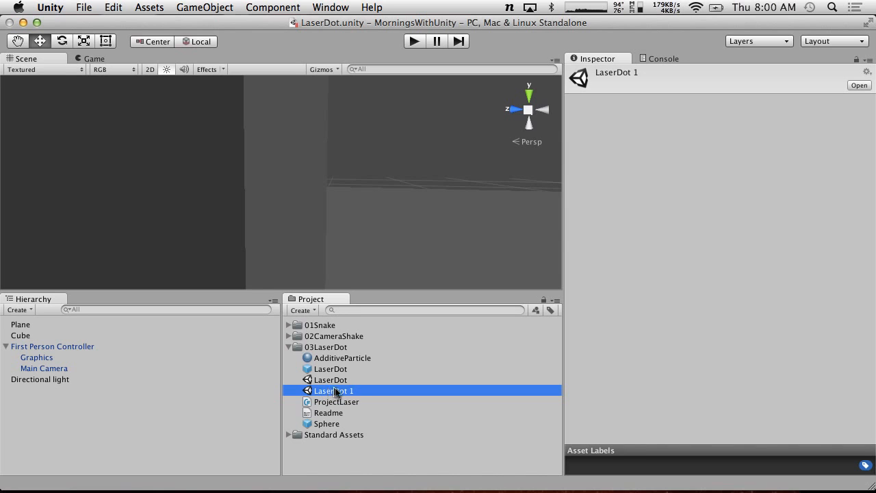
left_click(116, 8)
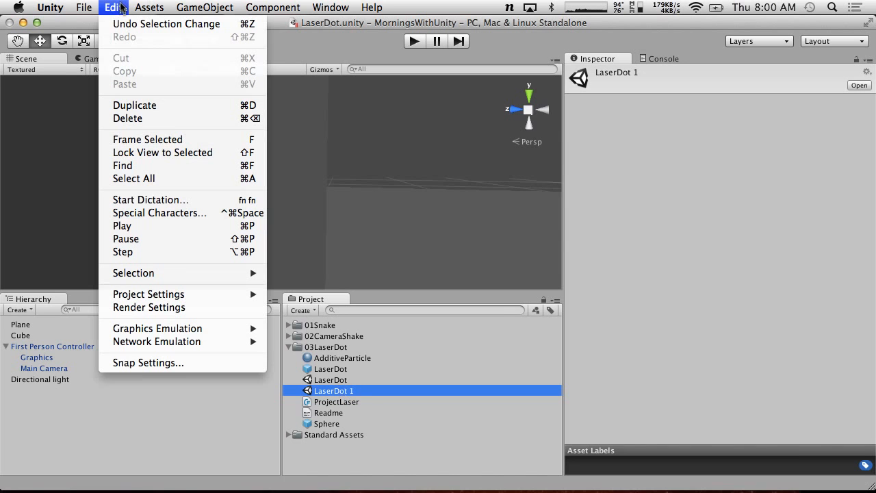
left_click(428, 353)
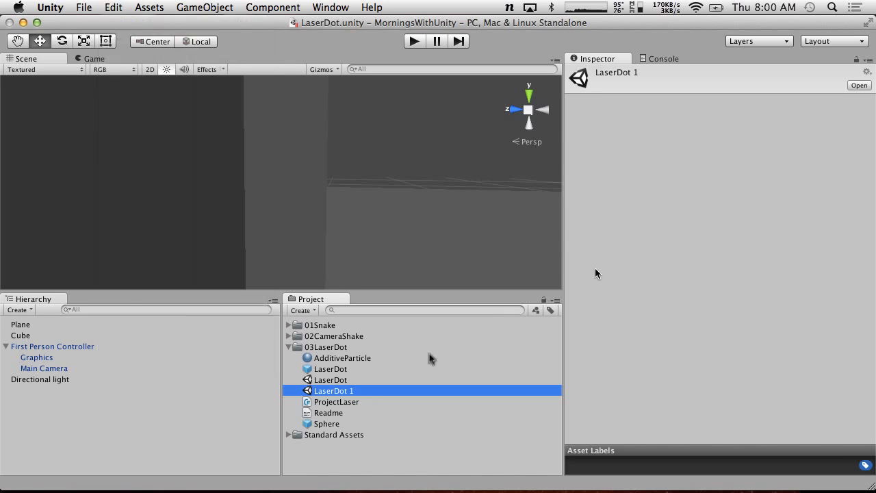
left_click_drag(353, 393, 346, 455)
Rename the scene copy in the project root as LaserDot
left_click(288, 348)
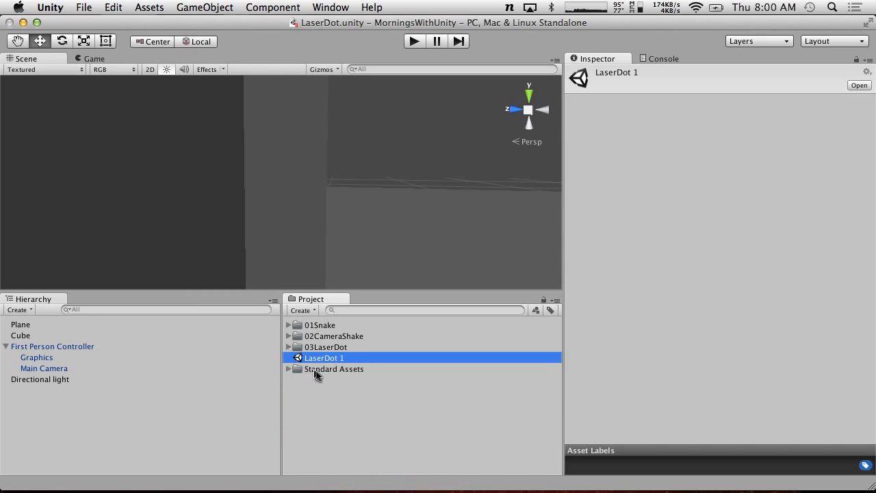
left_click(352, 361)
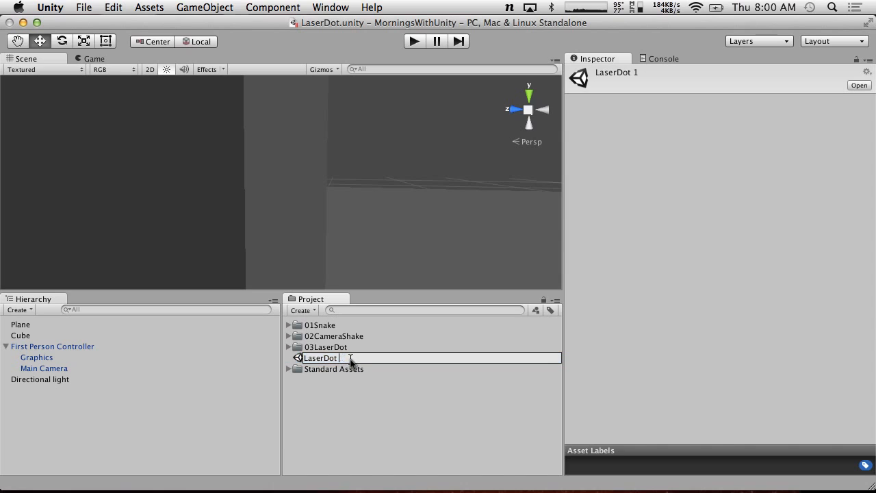
key("Return")
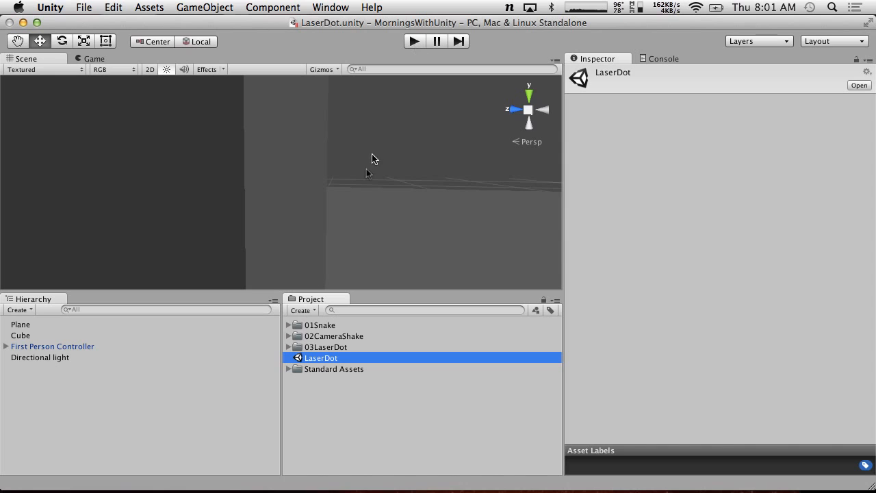
Read the Readme notes in the 03LaserDot folder, select the LaserDot scene in the project root, and collapse the folder
left_click(294, 347)
left_click(288, 347)
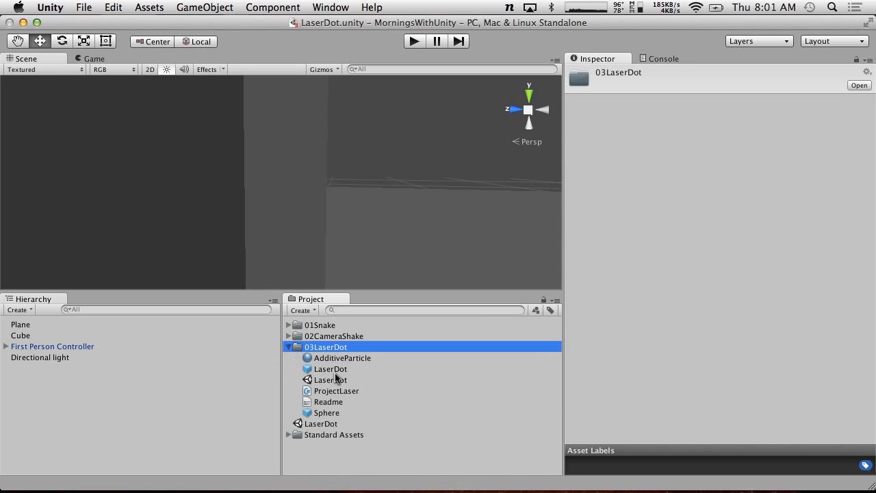
left_click(330, 402)
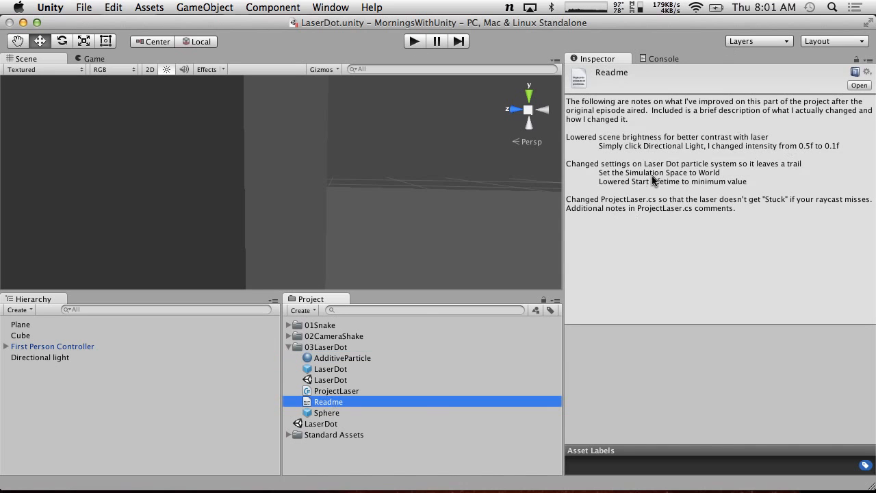
left_click(321, 414)
left_click(321, 424)
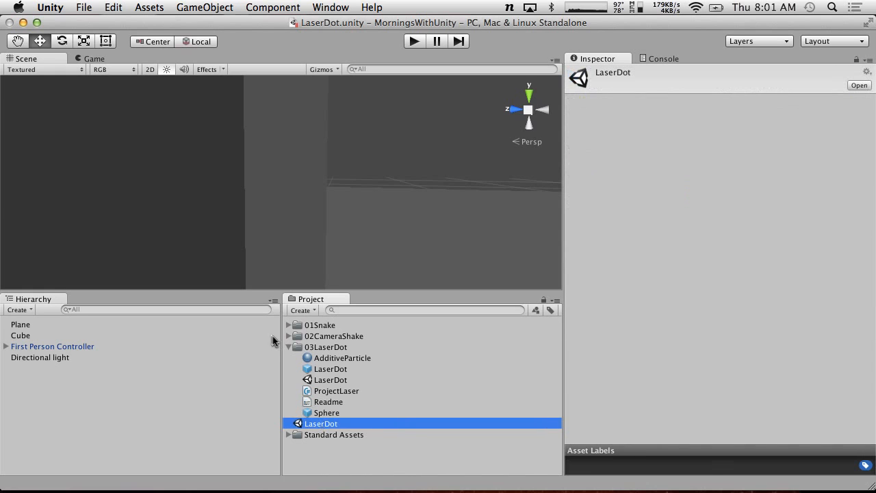
left_click(288, 347)
Play-test the scene by walking back and forth while aiming the laser dot at the cube, and stop it
left_click(414, 41)
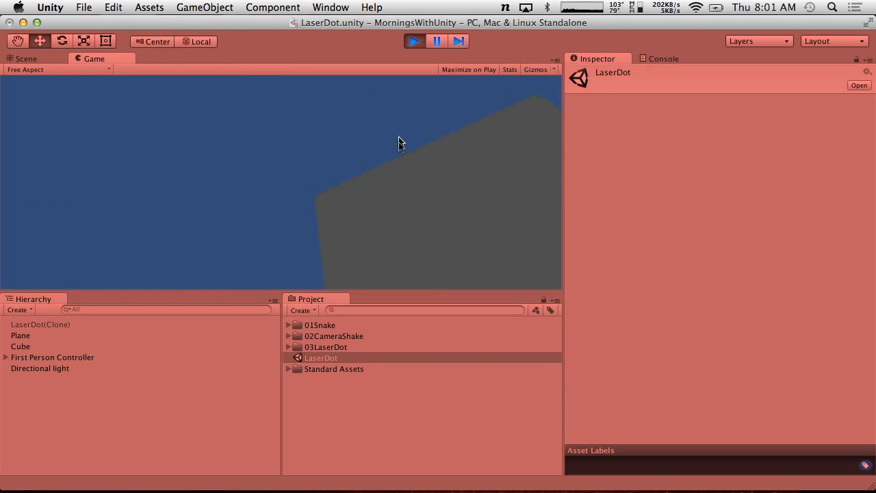
key("w")
key("s")
key("w")
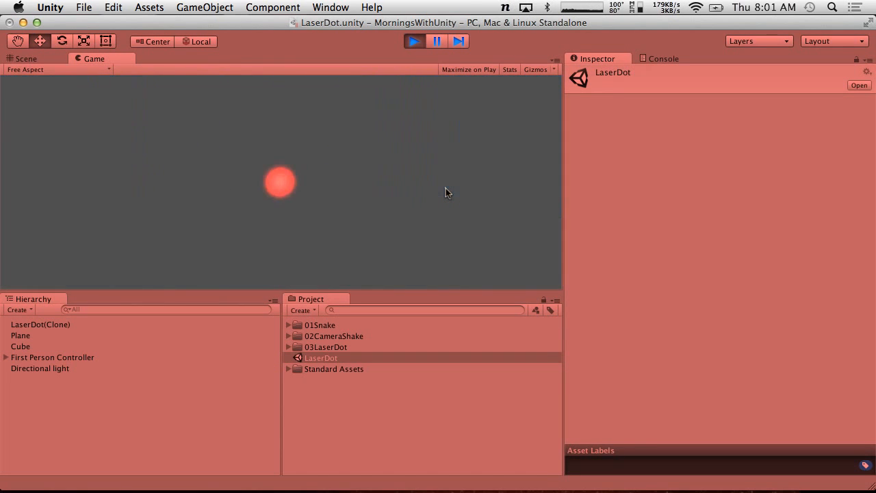
key("s")
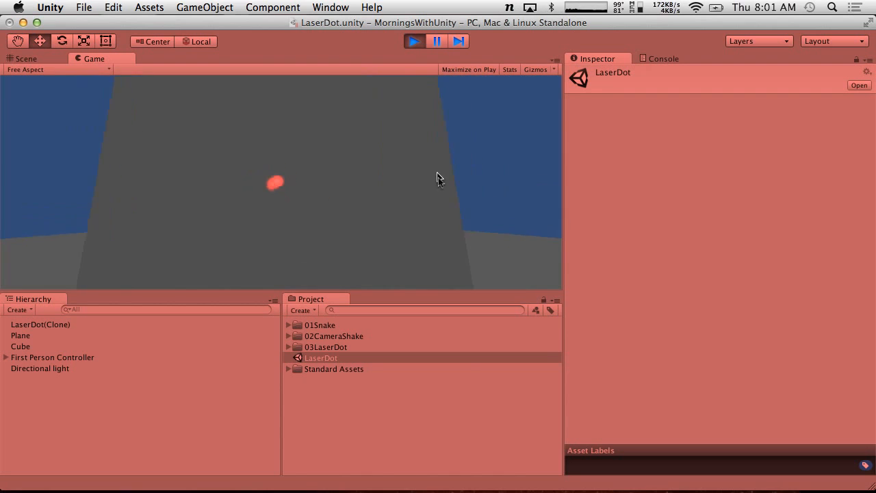
left_click(411, 43)
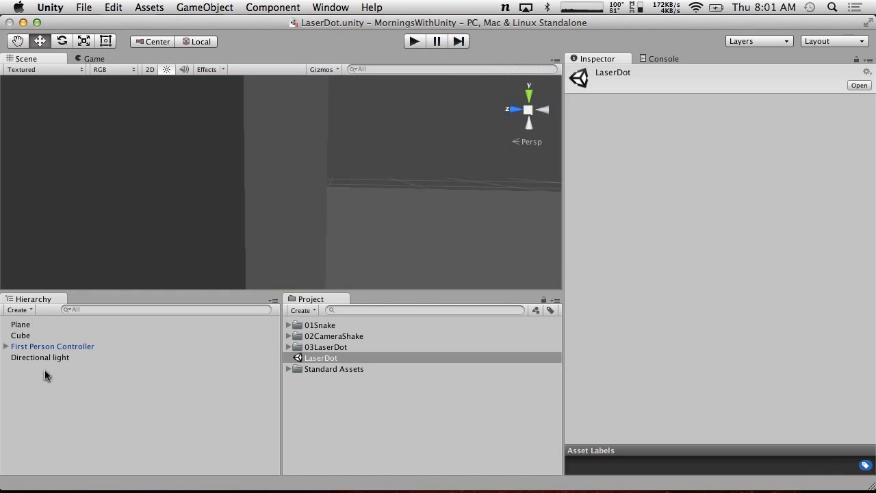
Examine the LaserDot prefab's particle system, checking its Simulation Space options and Color over Lifetime module
left_click(288, 348)
left_click(316, 369)
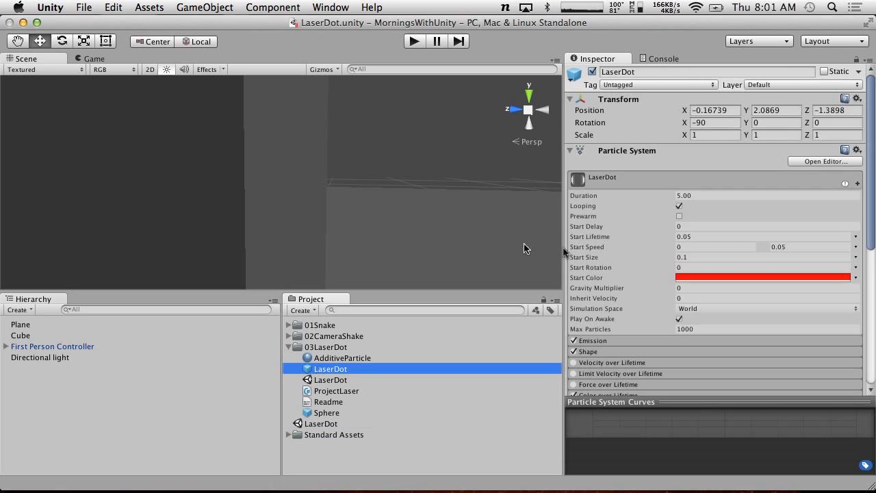
left_click(707, 312)
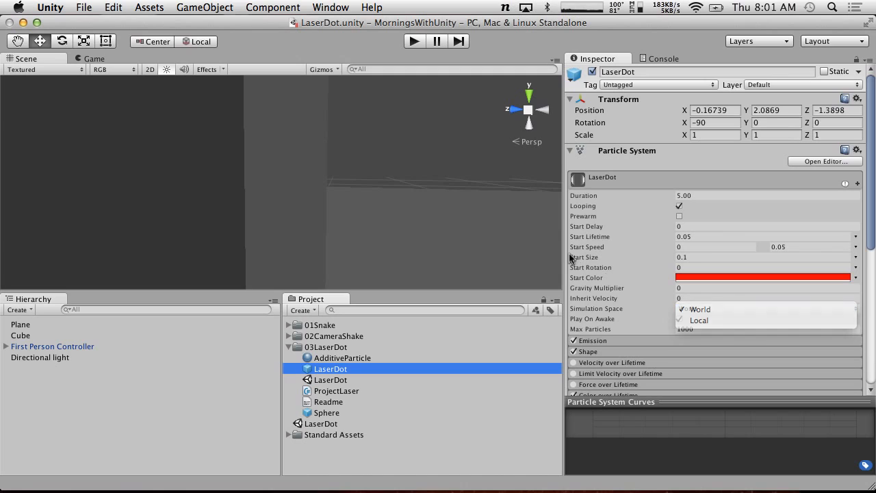
left_click(739, 326)
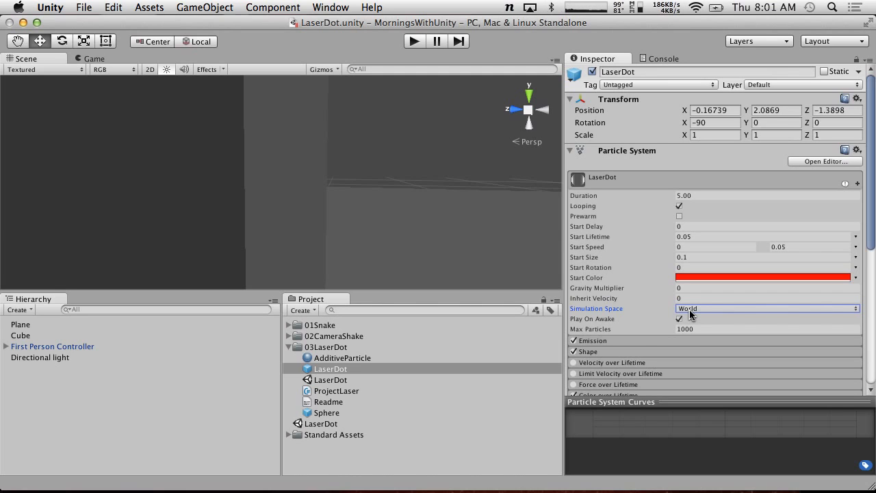
scroll(689, 310, "down", 5)
left_click(646, 248)
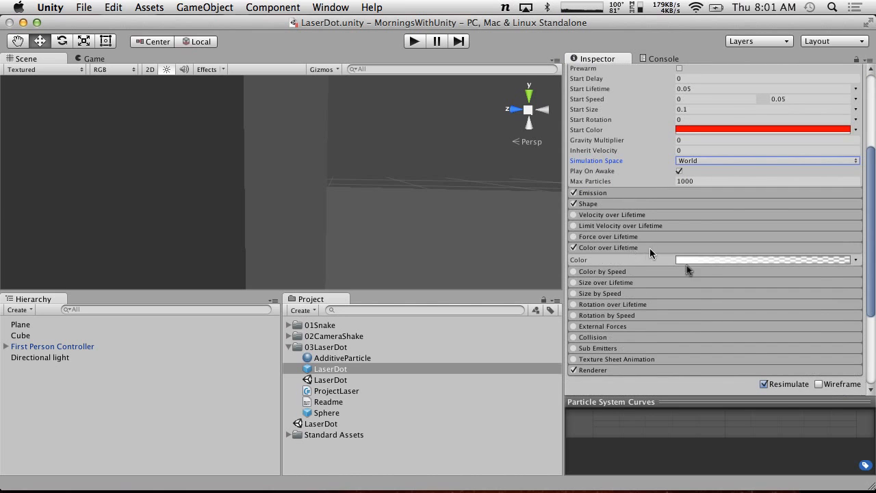
scroll(765, 261, "up", 6)
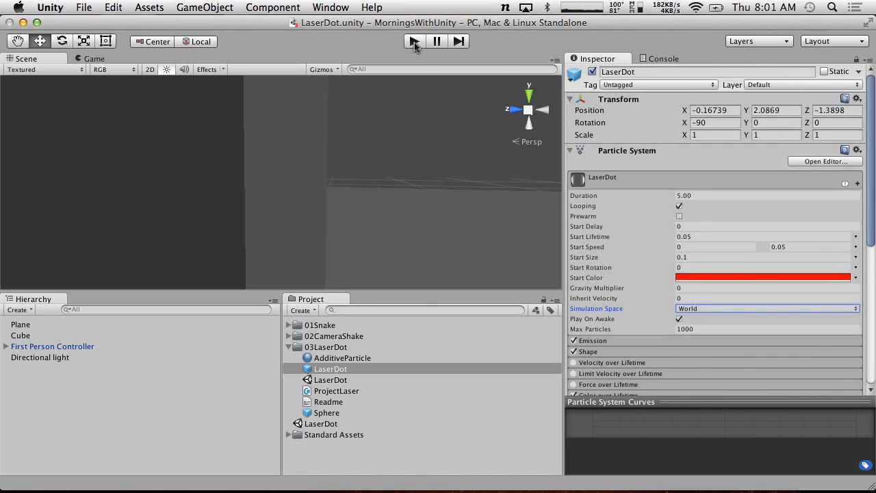
Run the scene to check the laser dot's trail on the cube, stop it, and collapse the 03LaserDot folder
left_click(414, 41)
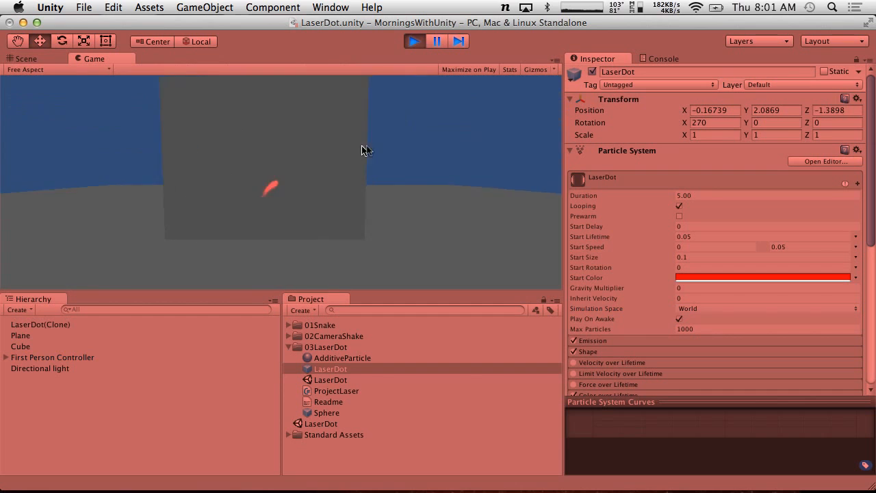
key("w")
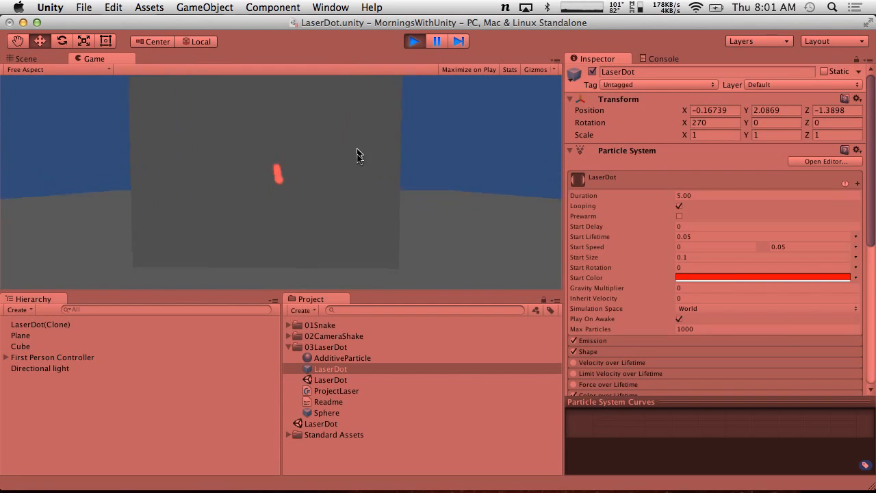
left_click(414, 41)
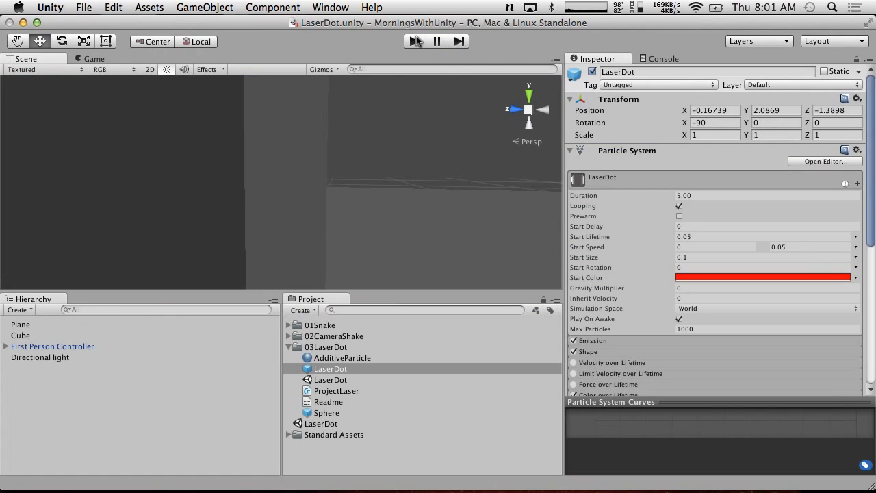
left_click(290, 348)
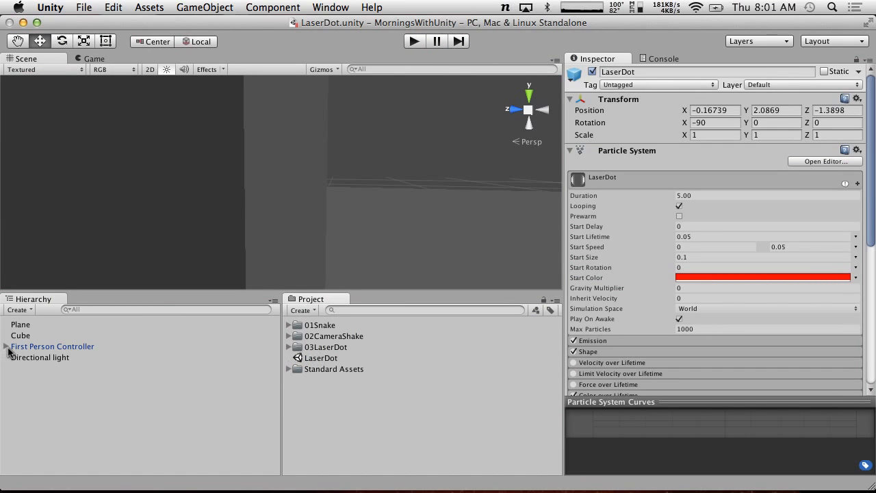
Duplicate the First Person Controller and move the copy to the far side of the cube, at about Z 8.23
left_click(46, 349)
key("super+d")
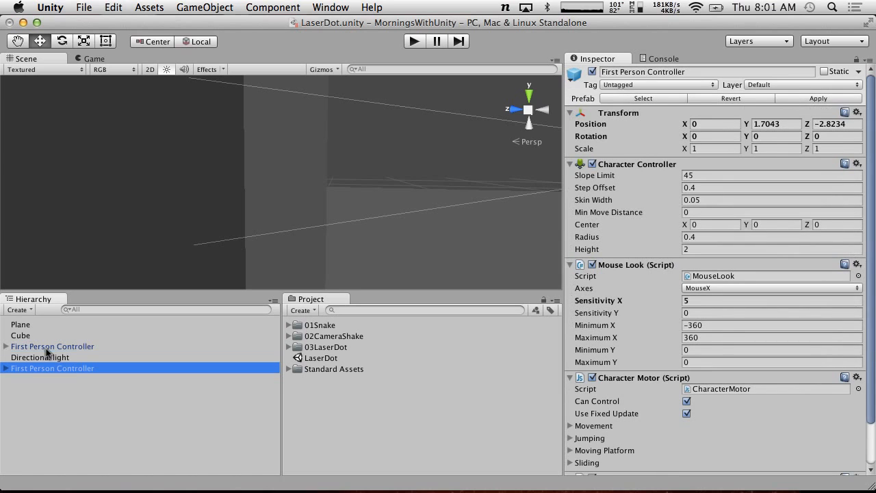
left_click(45, 369)
key("alt")
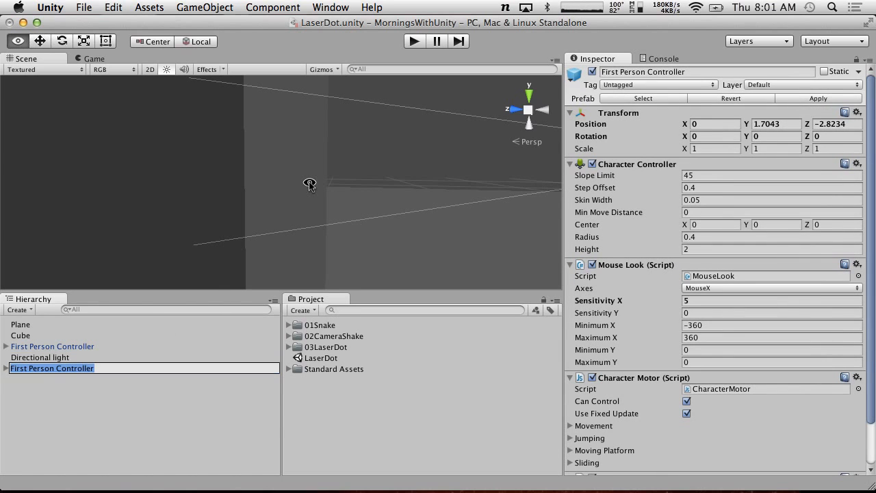
left_click_drag(309, 183, 2, 233, "alt")
scroll(2, 232, "down", 5)
left_click_drag(293, 219, 596, 96)
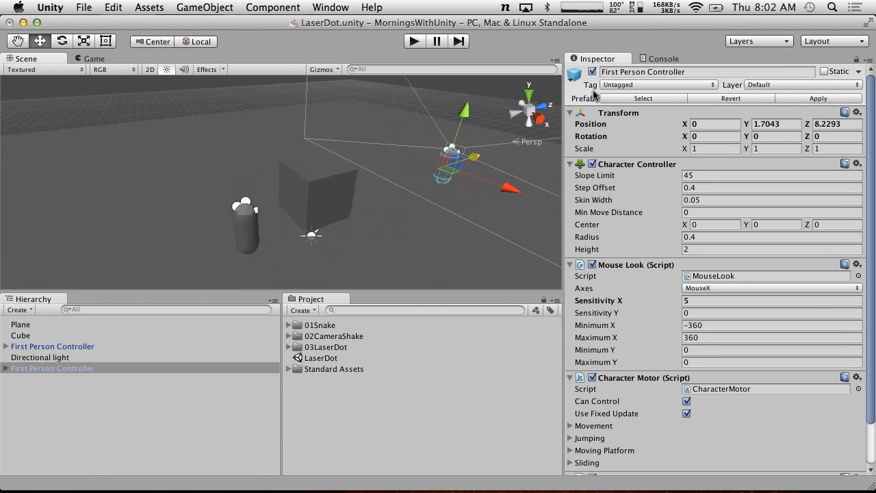
Set the duplicated First Person Controller's Y rotation to 180 so it faces the cube
left_click(786, 137)
type("180")
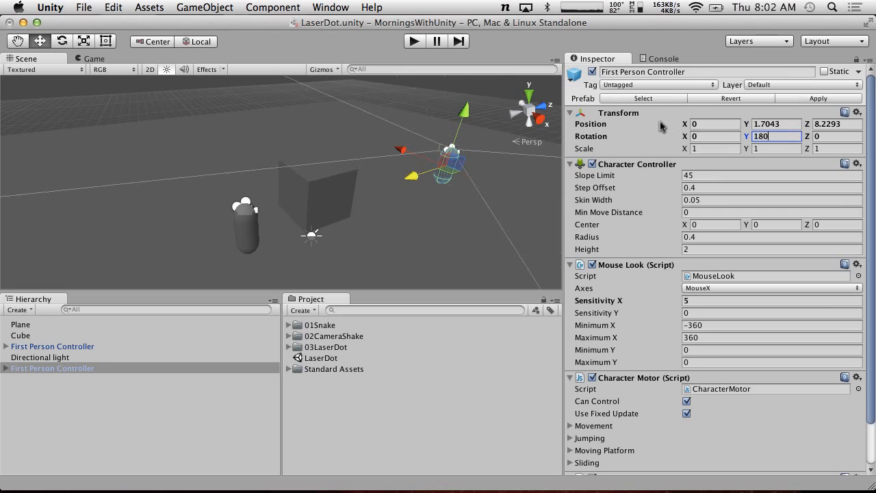
left_click_drag(391, 170, 589, 216, "alt")
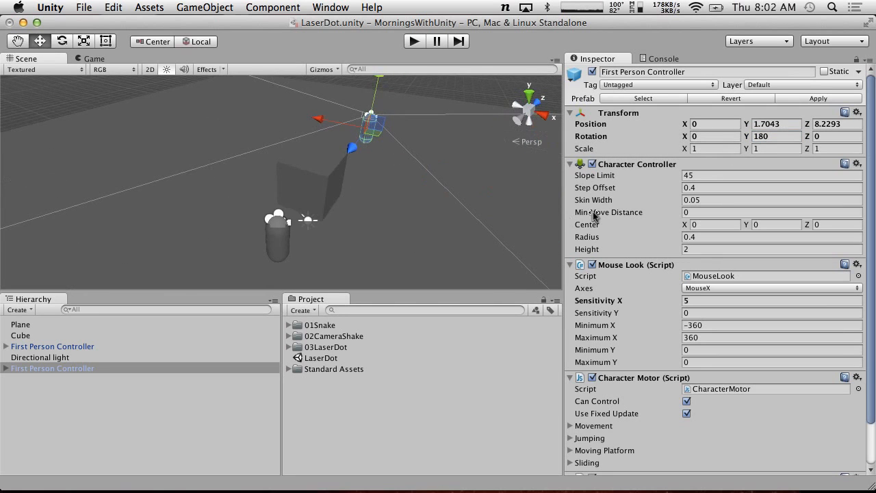
Briefly run the scene with both First Person Controllers and stop it
left_click(414, 43)
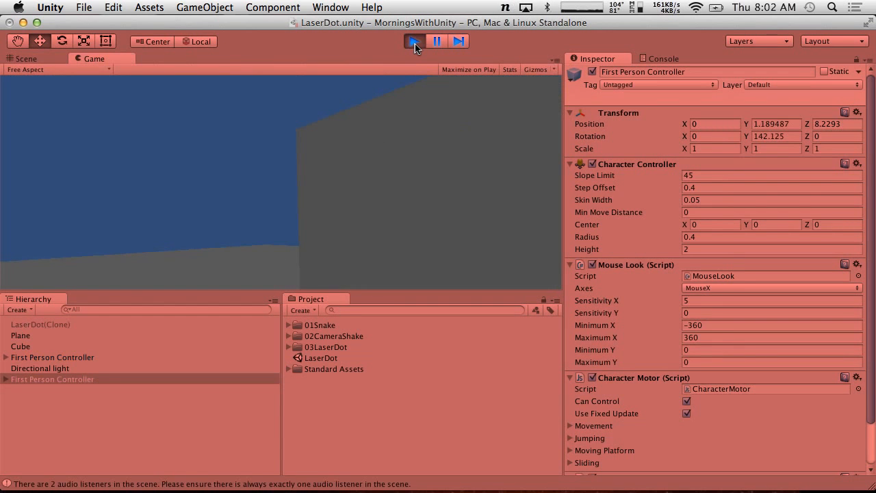
left_click(415, 42)
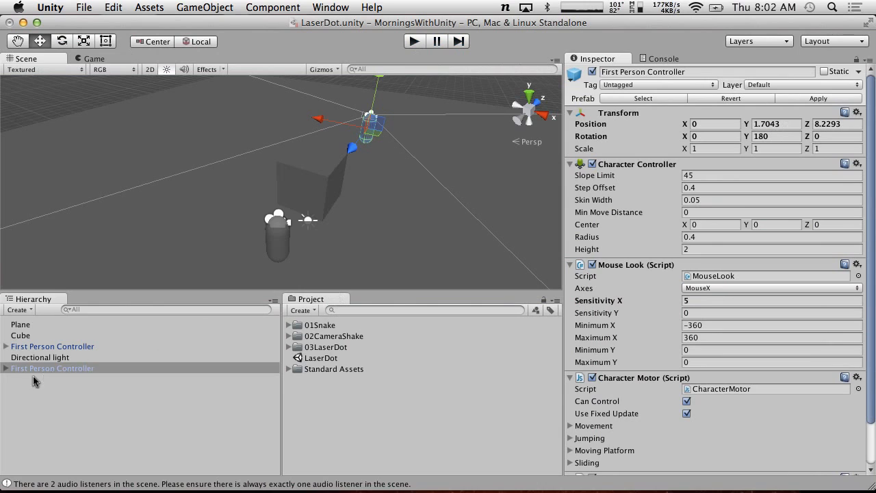
Expand both First Person Controllers and set the Viewport Rect height of the first controller's Main Camera to 0.5
left_click(6, 369)
left_click(5, 346)
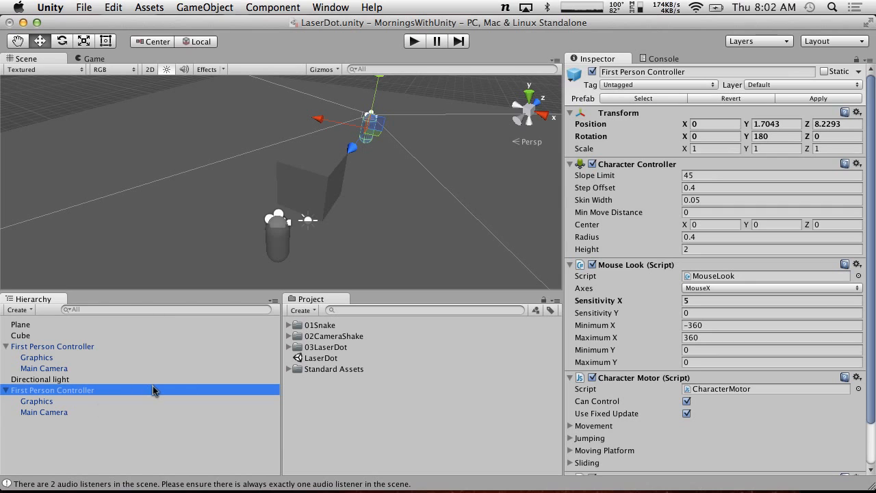
left_click(83, 413)
scroll(699, 309, "down", 2)
scroll(699, 309, "down", 4)
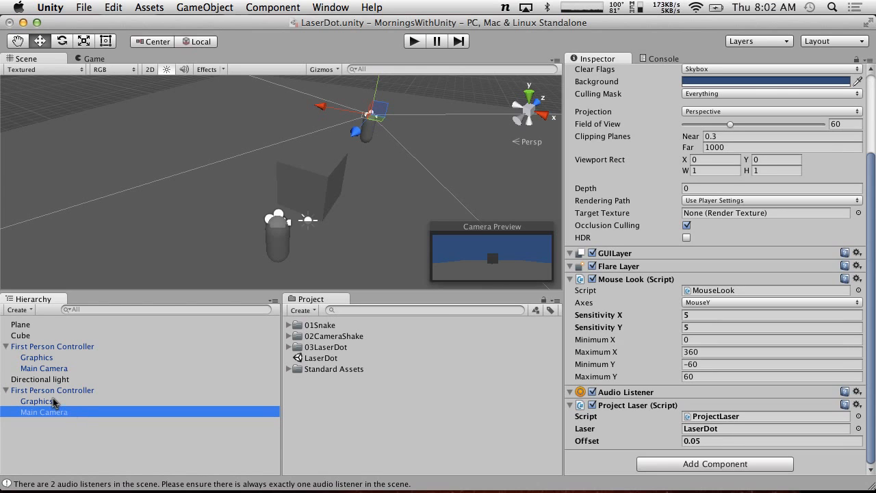
left_click(57, 369)
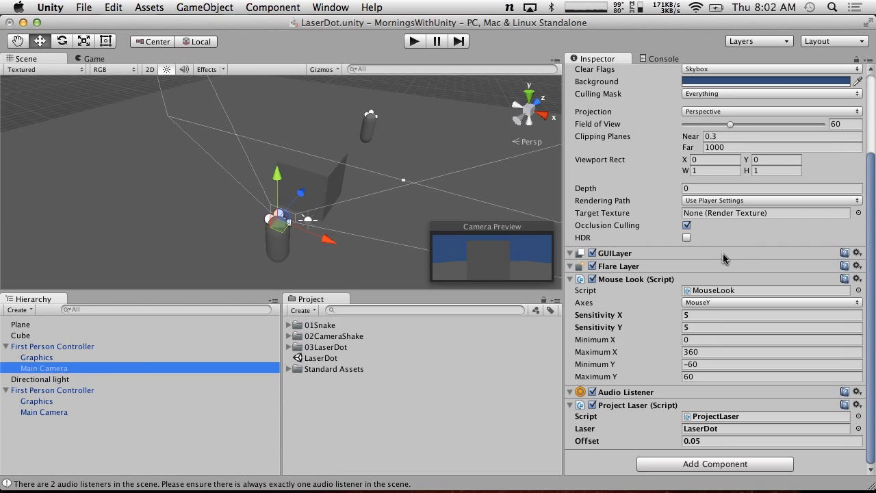
scroll(723, 258, "up", 3)
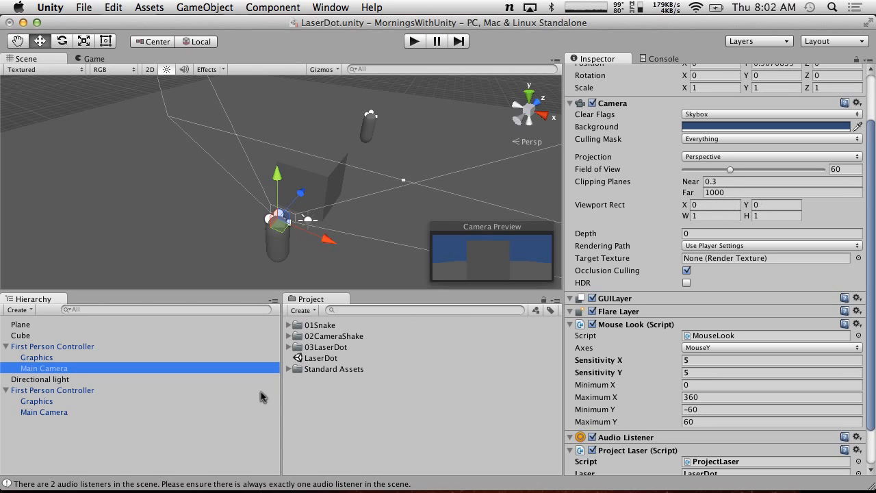
left_click(779, 216)
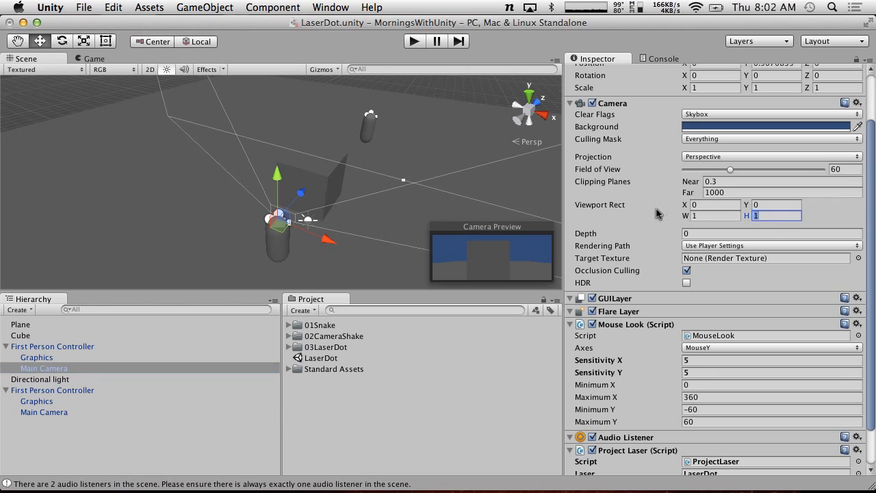
type("0.5")
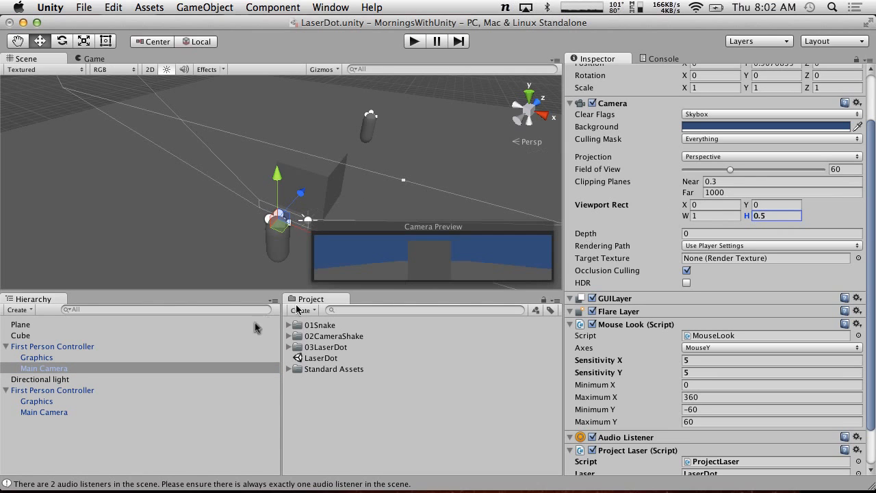
Set the Viewport Rect of the second controller's Main Camera to height 0.5 and Y 0.5
left_click(63, 412)
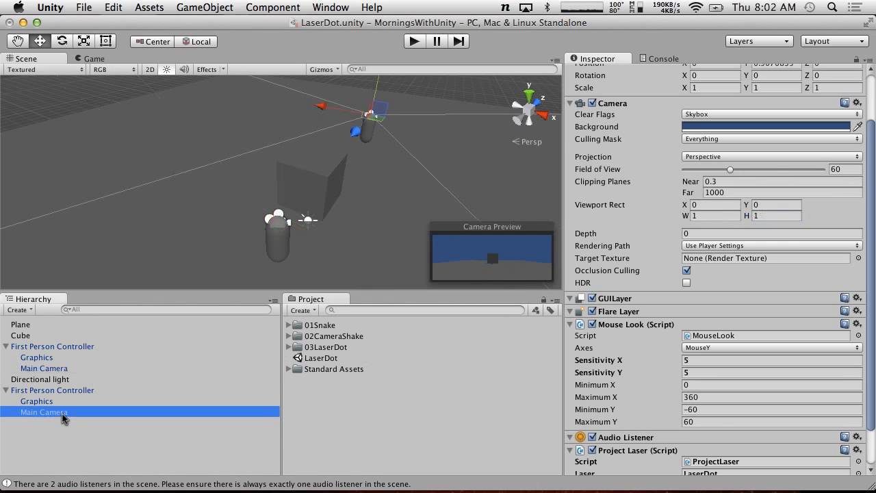
left_click(769, 215)
type(".5")
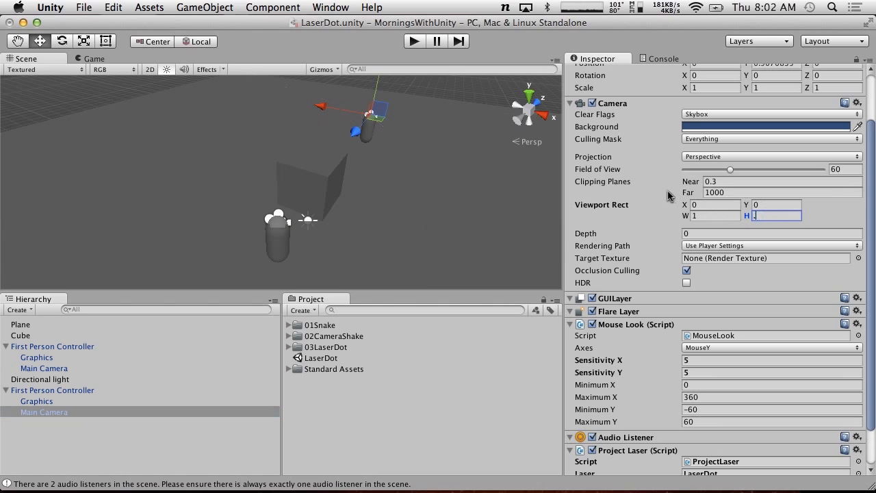
left_click(774, 204)
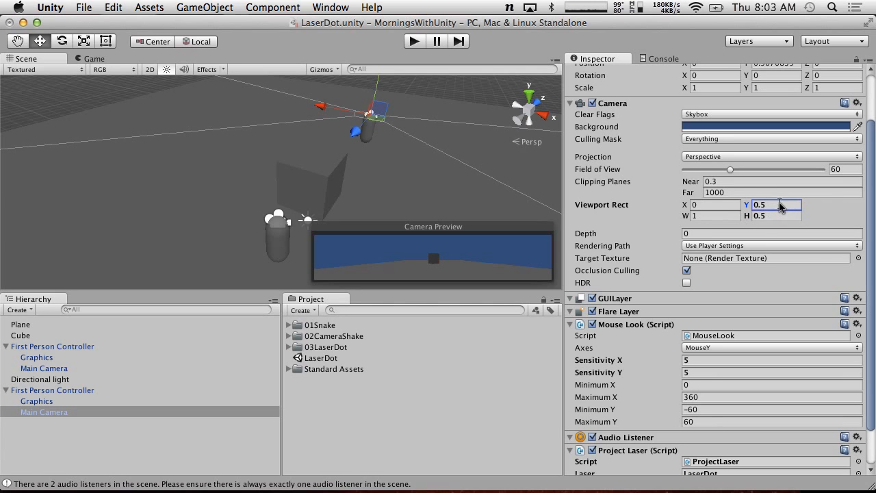
Run the scene, move and look around to check the stacked split-screen views, and stop it
left_click(413, 41)
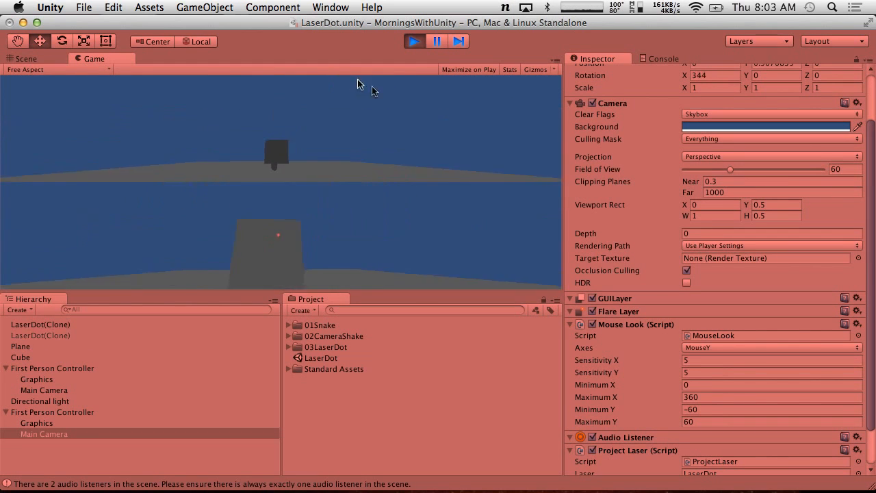
key("w")
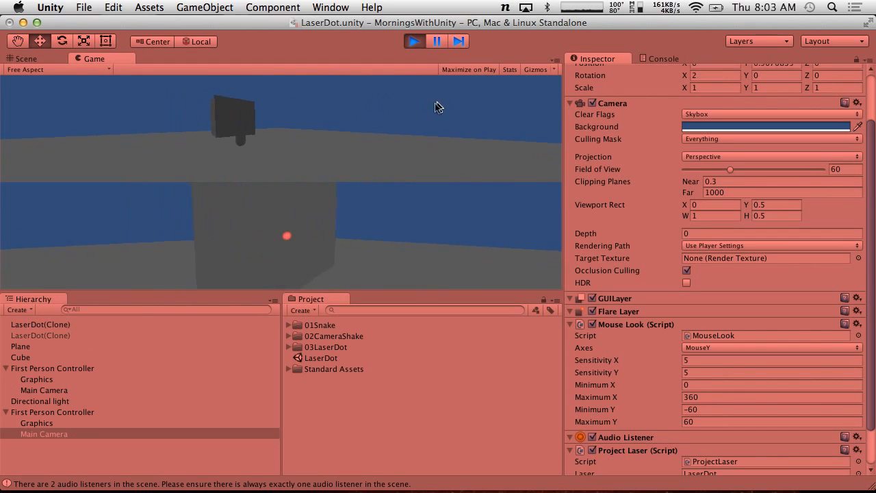
key("d")
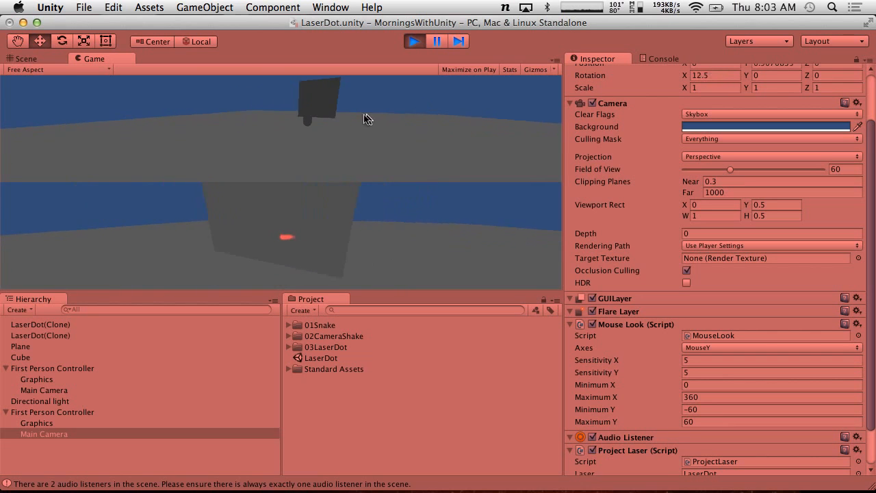
key("a")
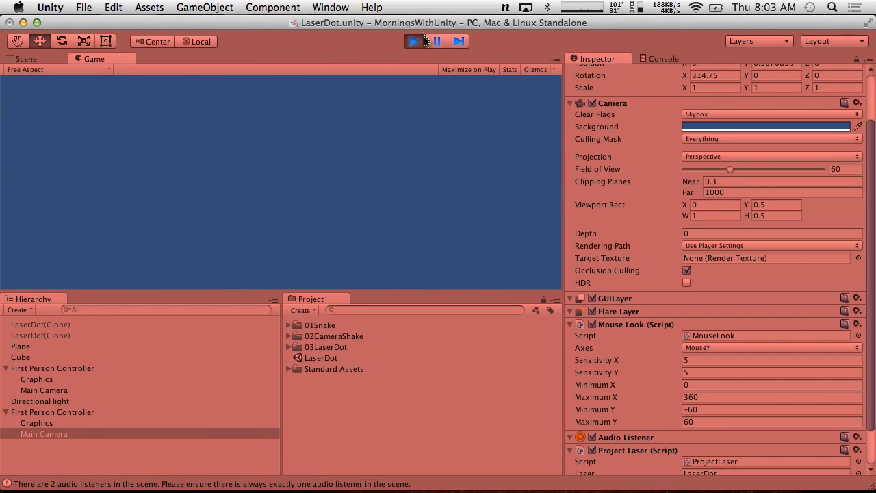
left_click(414, 42)
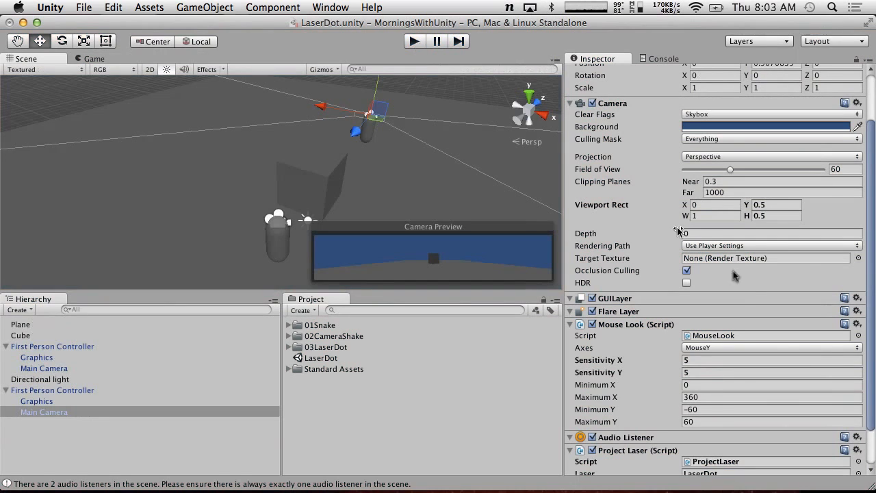
Change the second controller's Main Camera Viewport Rect to X 0.5, Y 0, width 0.5 and height 1
left_click(780, 215)
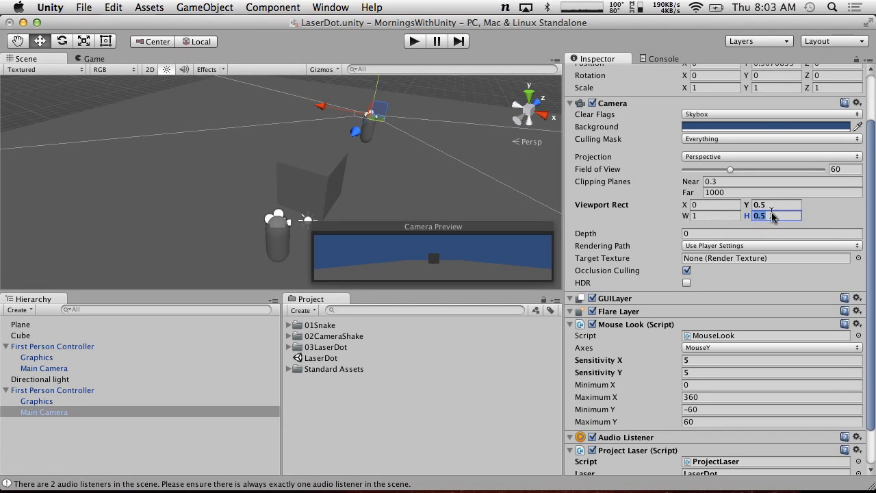
type("1")
key("shift+Tab")
type(".5")
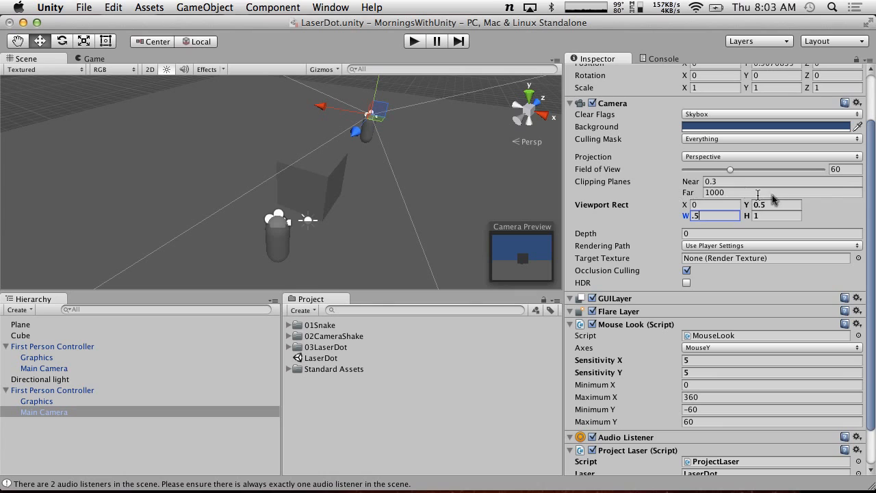
key("shift+Tab")
key("shift+Tab")
left_click(766, 205)
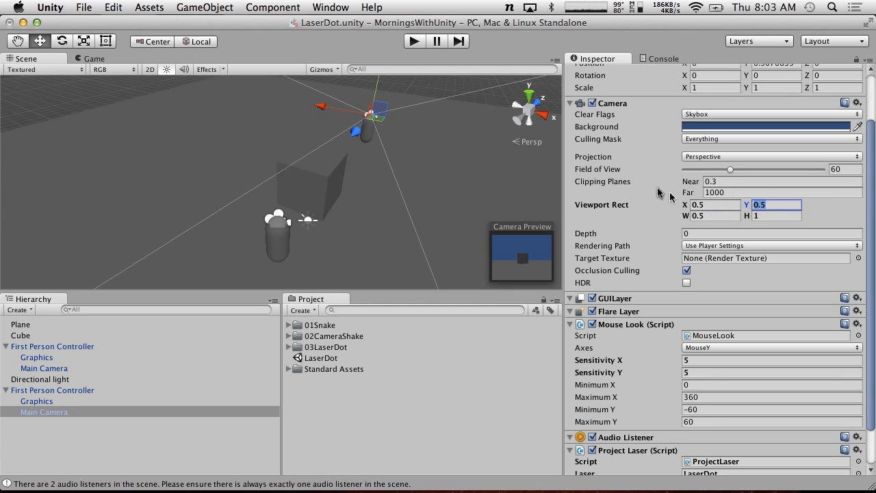
type("0")
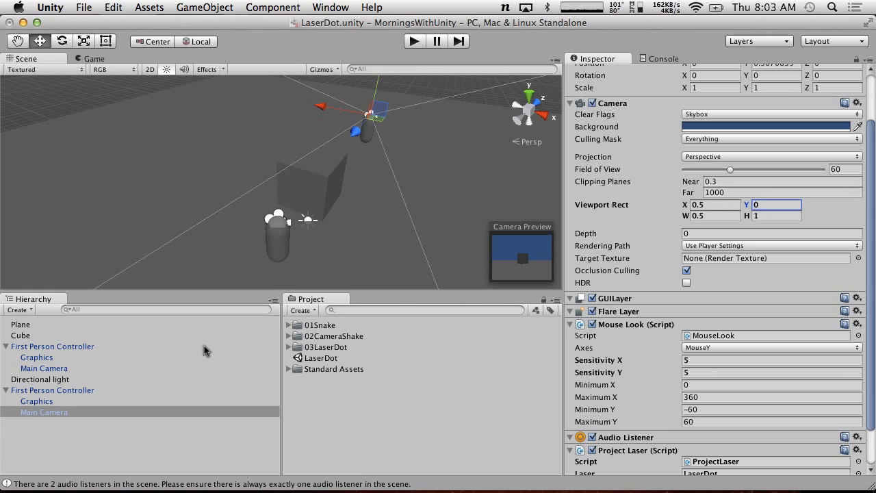
Set the first controller's Main Camera viewport to width 0.5 and height 1, and test the side-by-side views in a short run
left_click(49, 369)
left_click(799, 218)
left_click_drag(800, 218, 613, 187)
type("1")
type(".5")
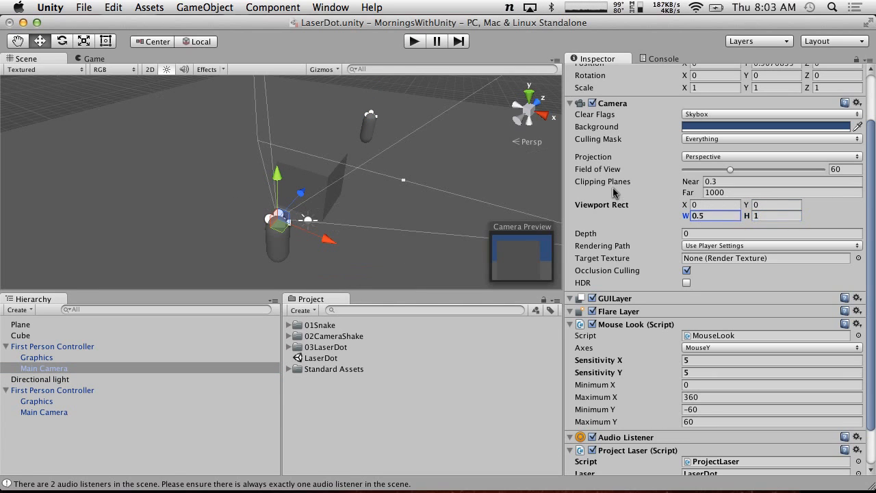
left_click(413, 42)
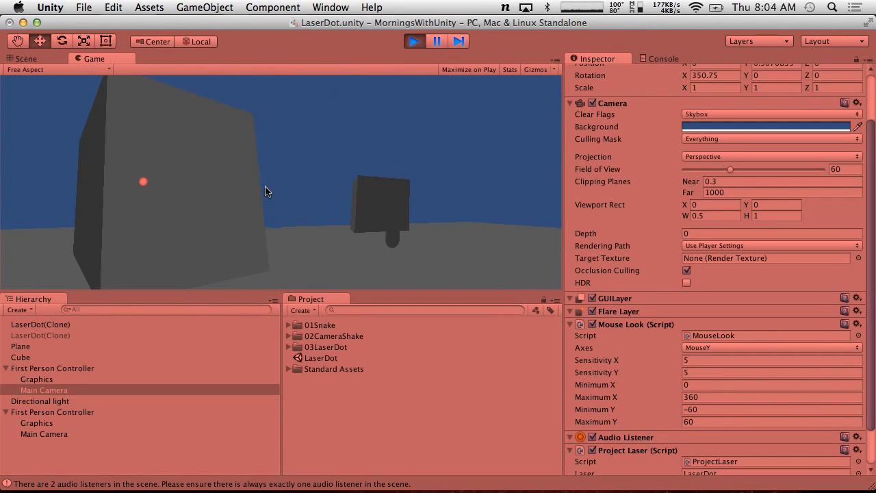
left_click(412, 42)
Set the Viewport Rect of the first controller's Main Camera to width 0 and height 0.5
left_click(718, 218)
type("0")
left_click(782, 217)
type(".5")
left_click(797, 204)
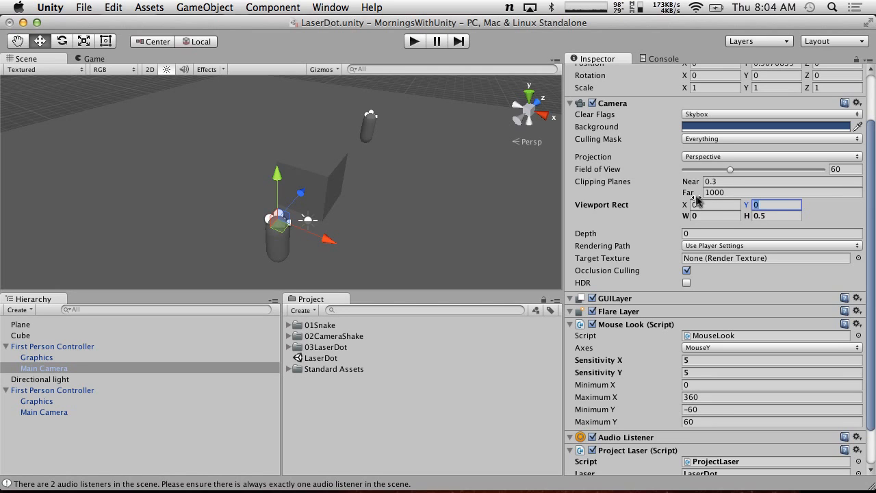
Set the second controller's Main Camera Viewport Rect to X 0, Y 0.5, width 1 and height 0.5, and briefly run the scene
left_click(39, 411)
left_click(732, 205)
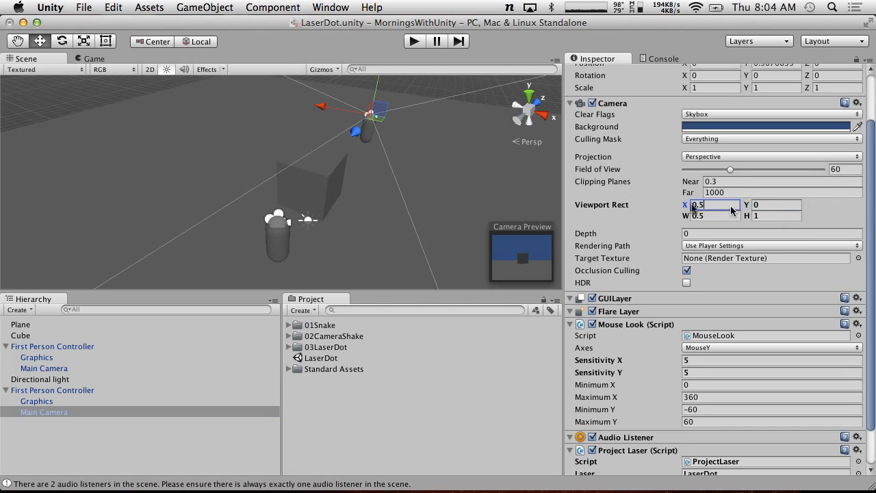
type("0")
left_click(726, 216)
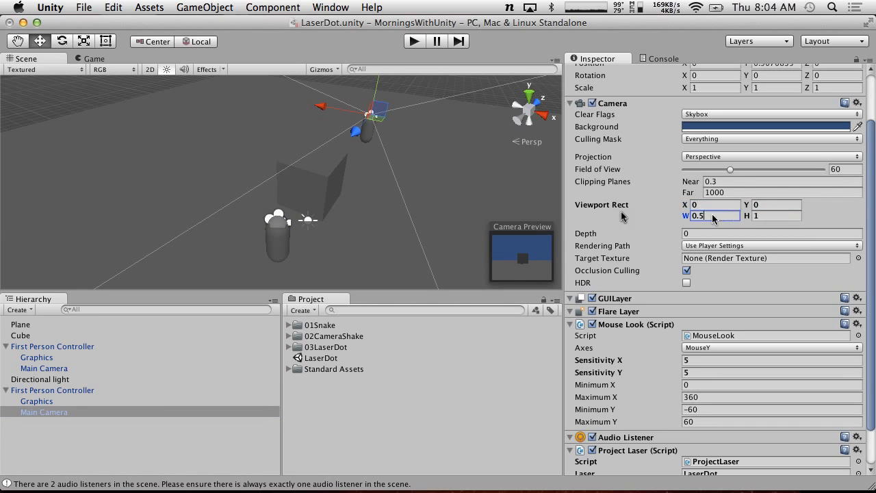
type("1")
left_click(767, 216)
type("0.5")
left_click(766, 205)
type(".5")
left_click(414, 41)
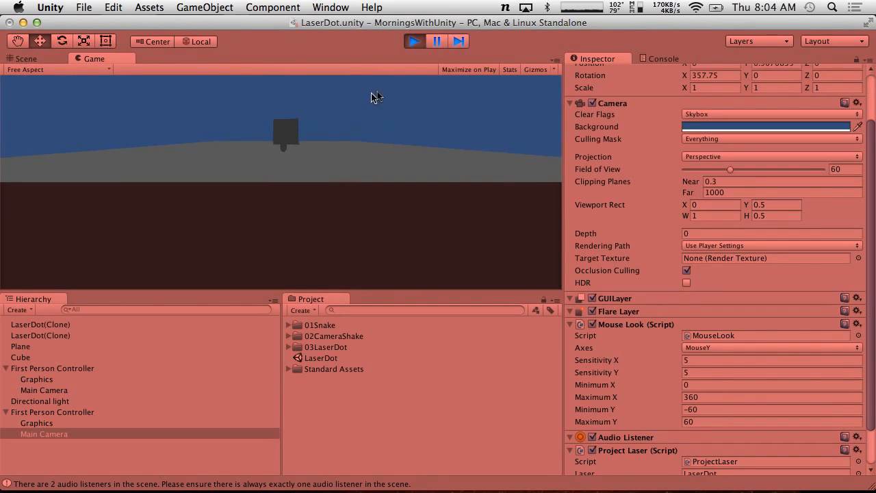
left_click(415, 42)
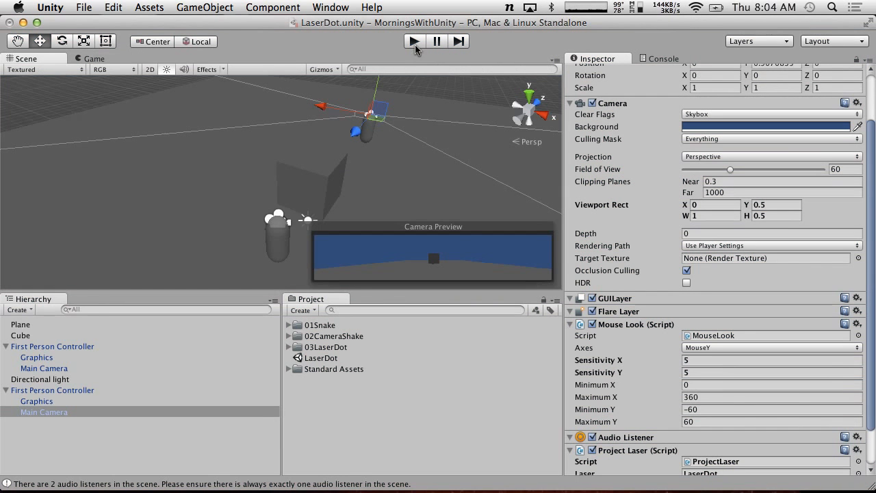
Set the viewport width of the first controller's Main Camera to 1, and test the stacked views in a short run
left_click(45, 368)
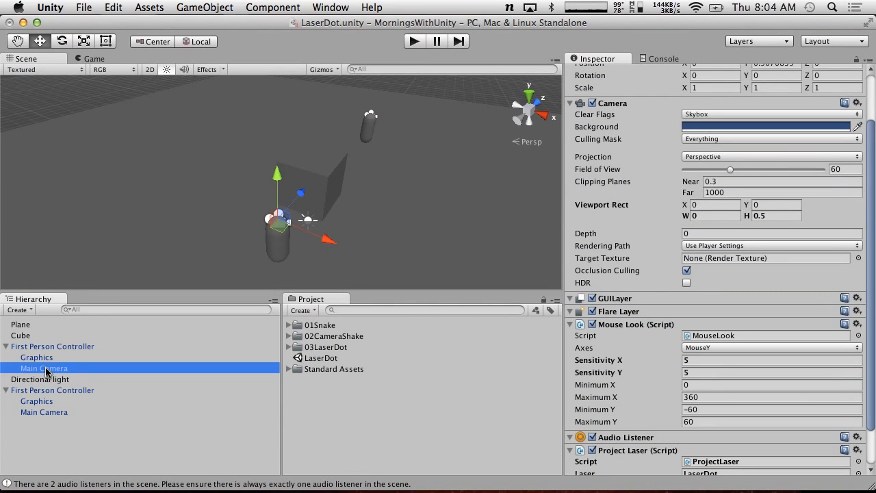
left_click(705, 215)
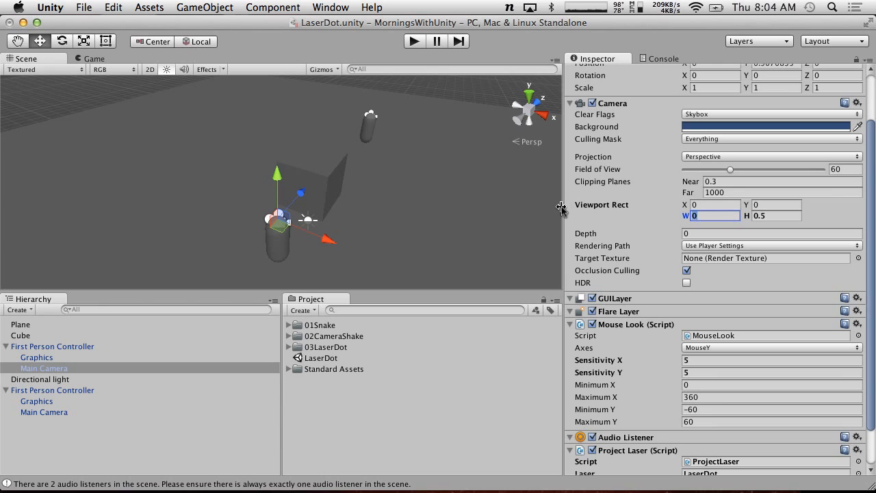
type("1")
left_click(414, 41)
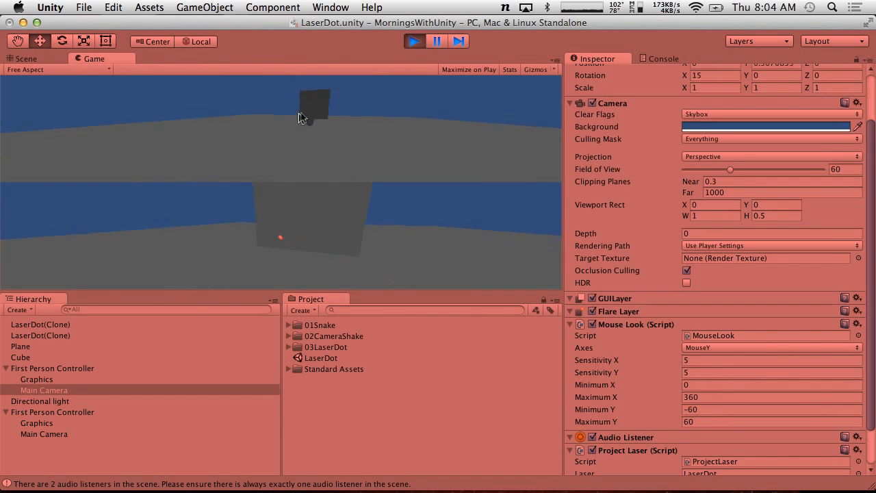
left_click(414, 44)
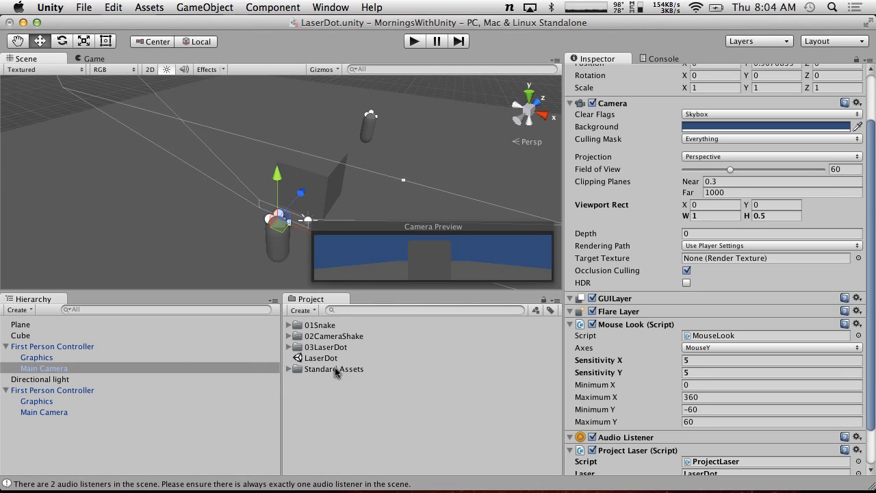
Expand the Standard Assets folder and open the MouseLook script of the first controller's Main Camera in MonoDevelop
left_click(289, 369)
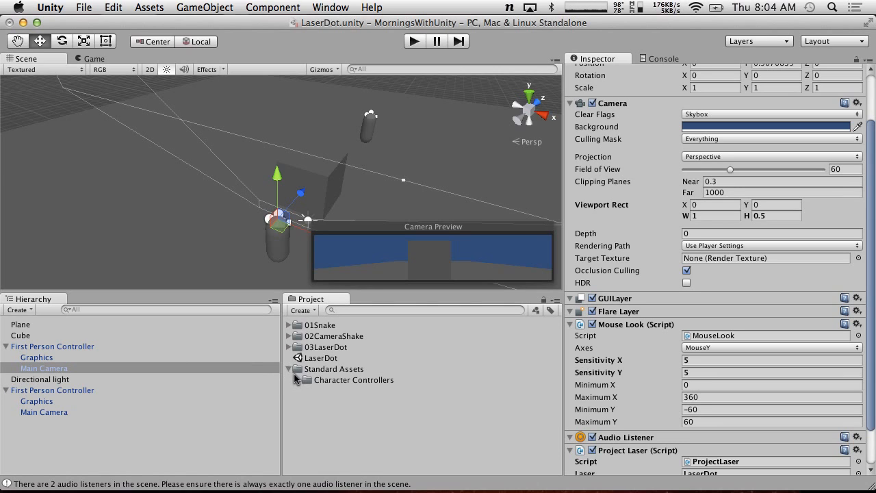
scroll(764, 349, "down", 3)
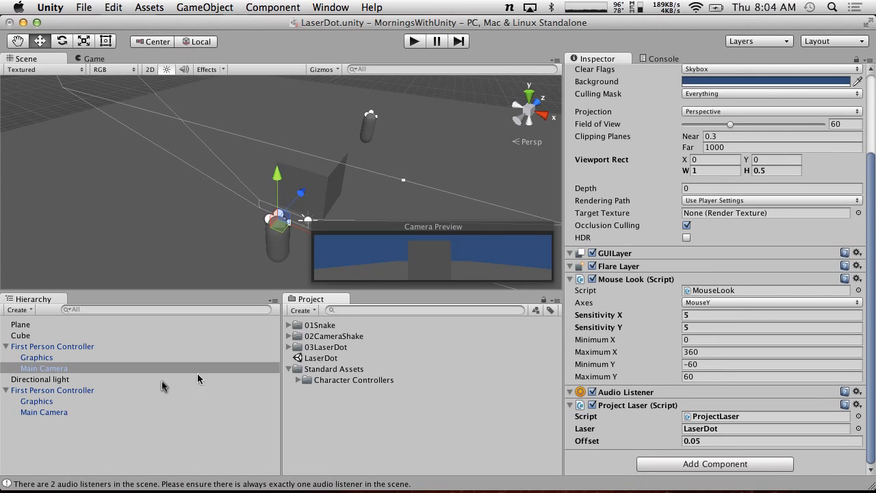
left_click(33, 348)
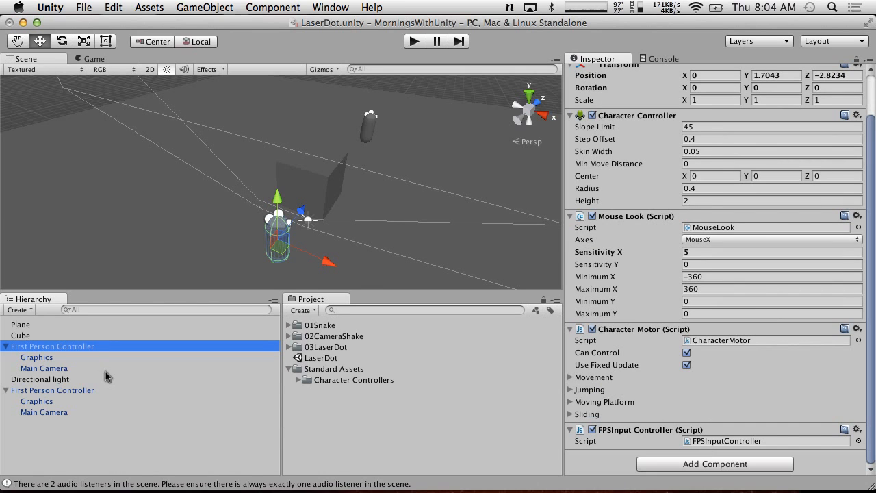
left_click(67, 368)
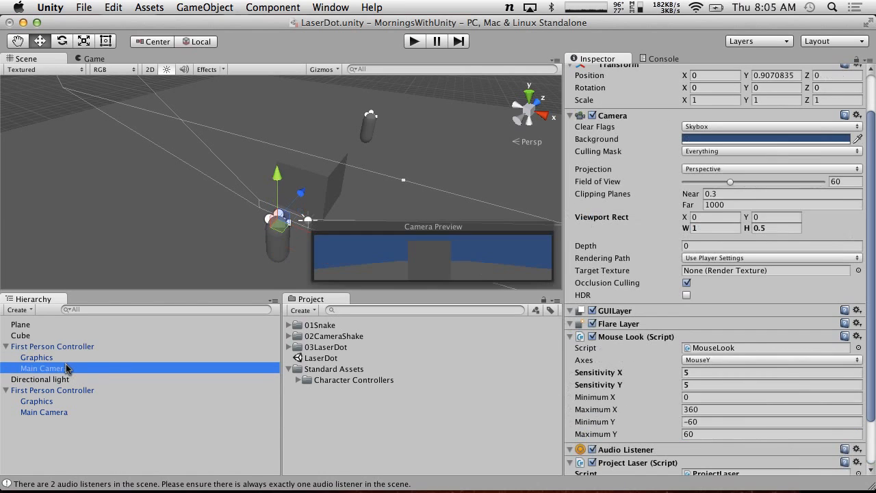
scroll(681, 350, "down", 3)
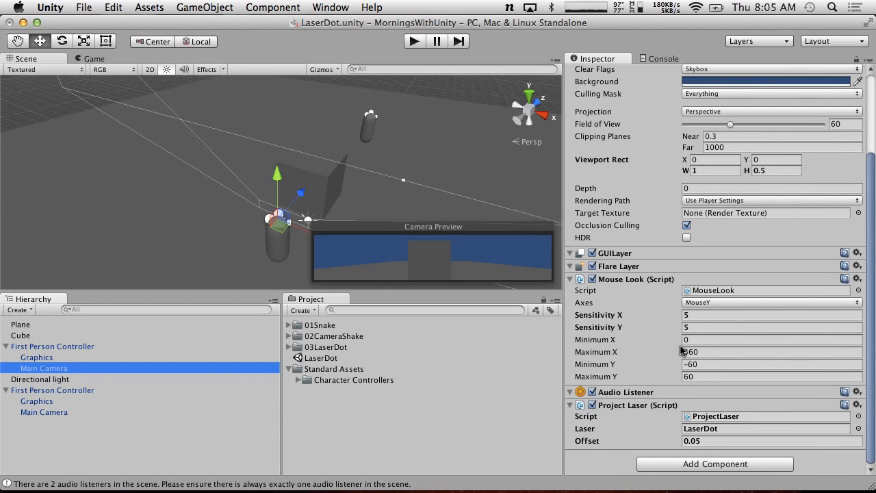
double_click(724, 290)
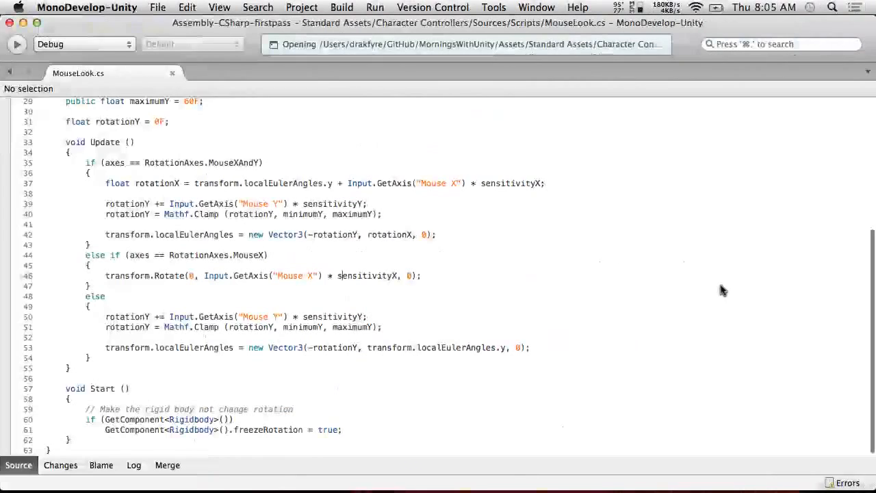
Examine the MouseLook script's Update method, especially the Input.GetAxis calls for "Mouse X" and "Mouse Y"
scroll(342, 199, "up", 10)
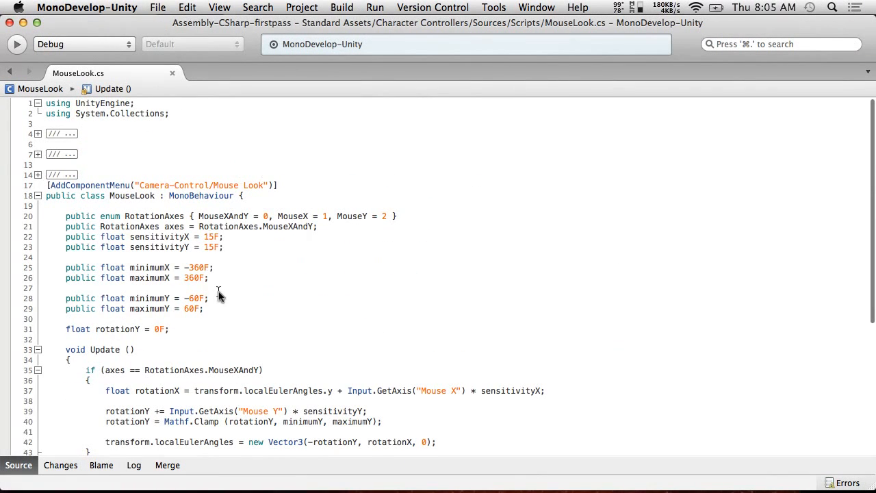
scroll(219, 292, "down", 6)
scroll(219, 292, "up", 4)
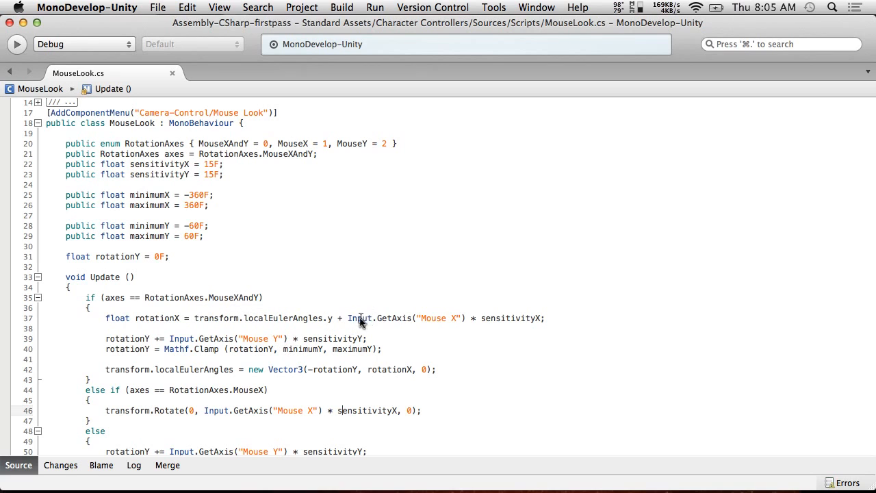
left_click_drag(347, 319, 470, 321)
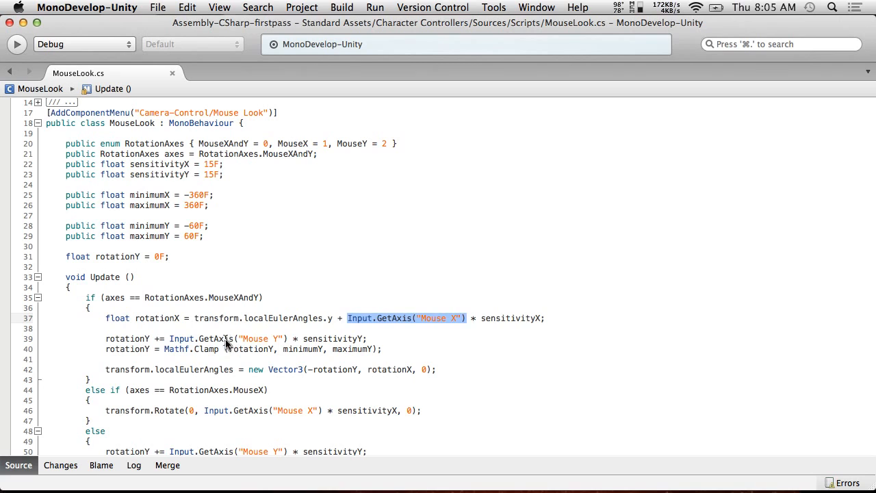
left_click_drag(169, 338, 289, 338)
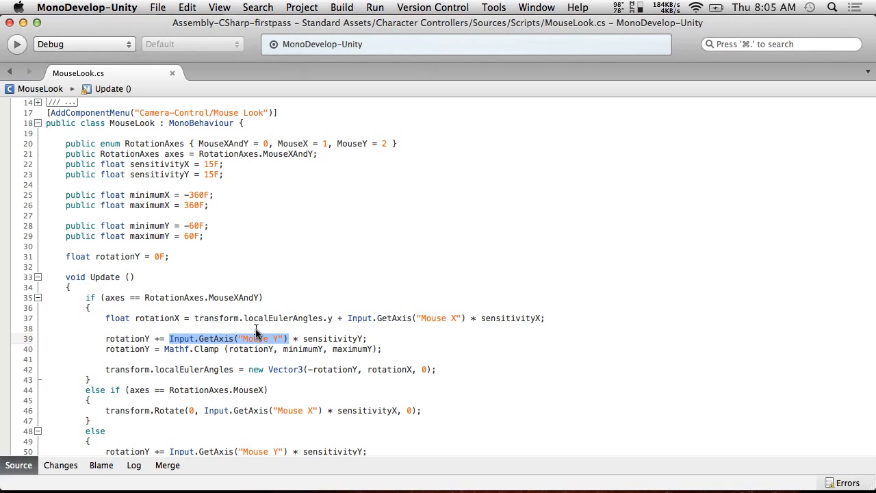
scroll(257, 333, "up", 3)
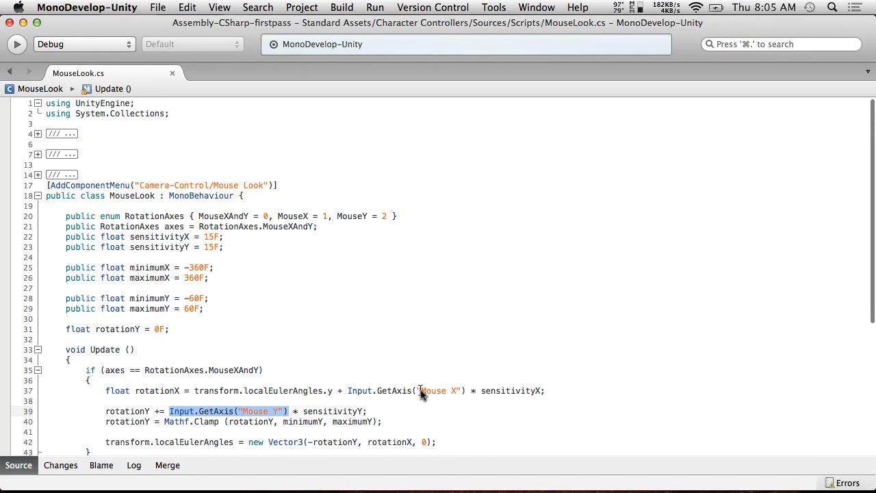
mouse_move(417, 393)
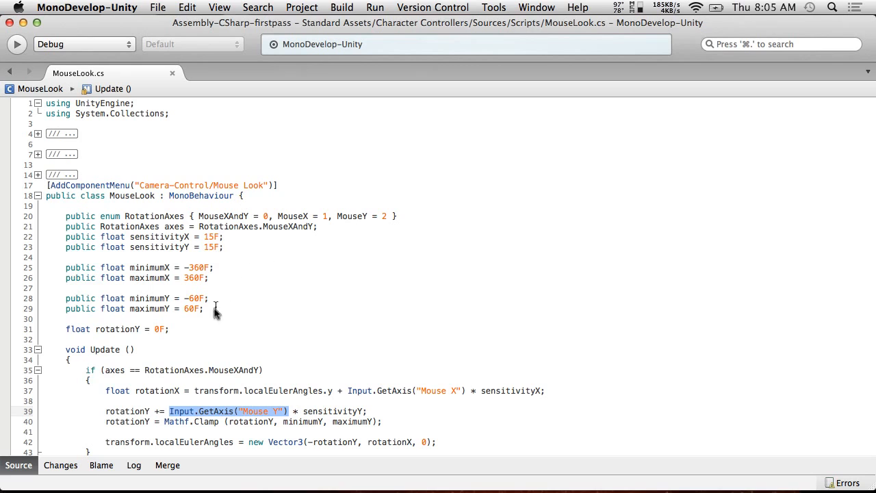
Below the maximumY declaration, declare a public string horizontalAxisName with the default value "Mouse X"
left_click(244, 308)
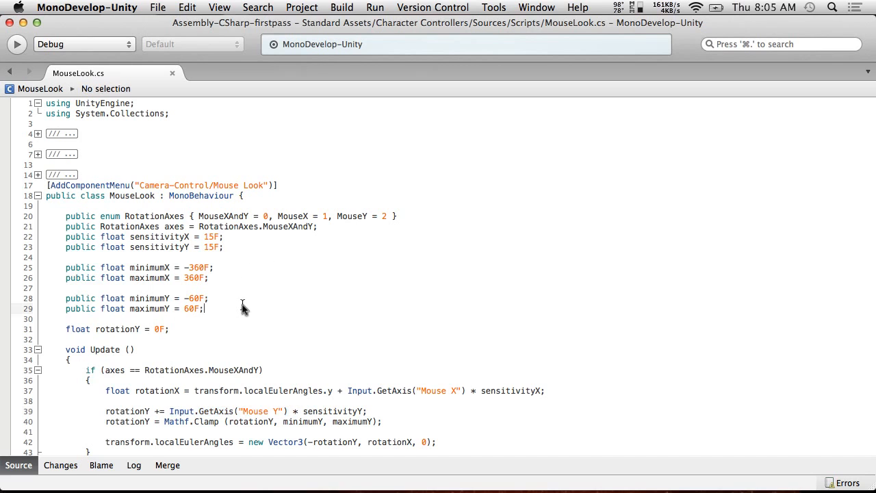
key("Return")
key("Return")
type("pu")
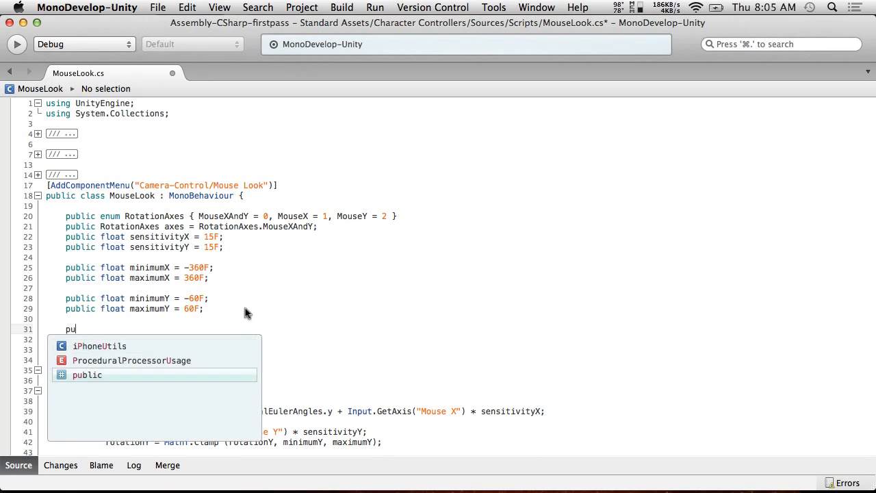
type("blic ")
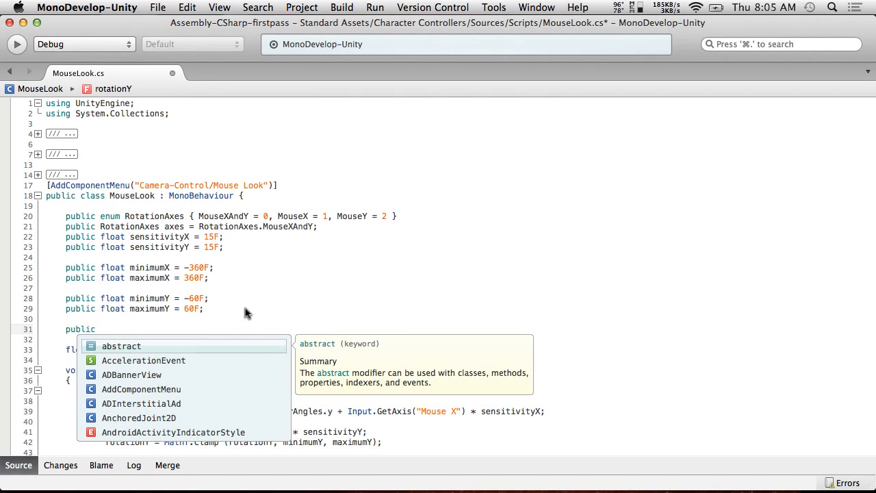
type("string ")
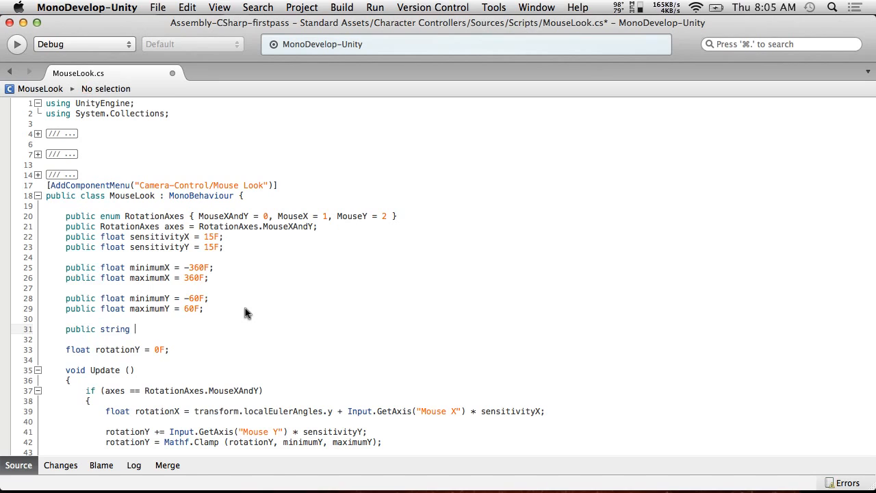
type("horizontalA")
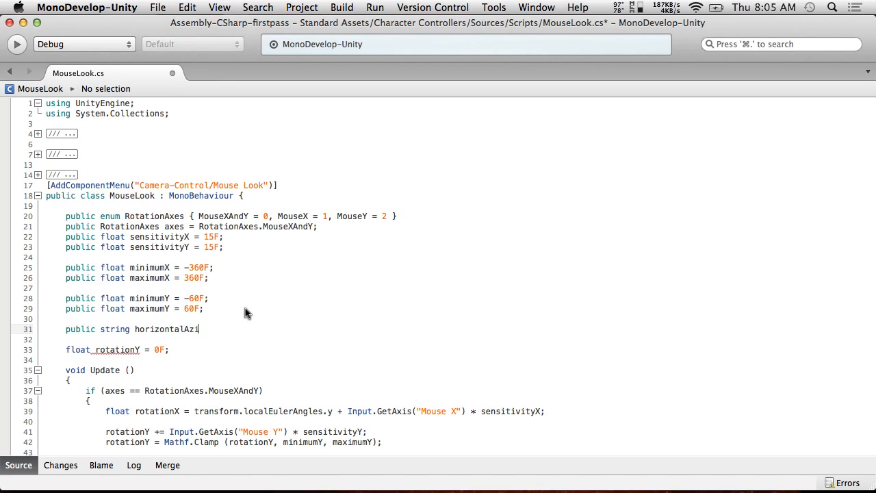
type("xisName = \"H")
key("BackSpace")
type("Mouse X\";")
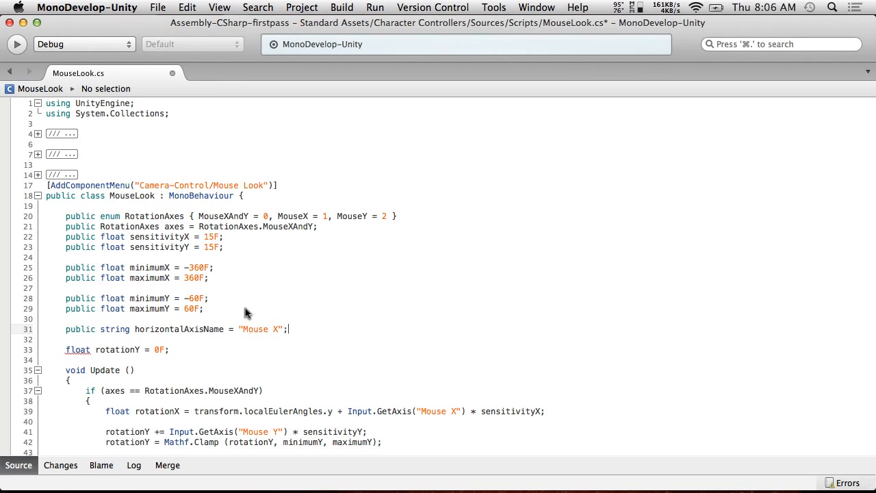
Duplicate the horizontalAxisName declaration on the line below and change the copy to verticalAxisName with the value "Mouse Y"
key("Return")
mouse_move(303, 333)
left_mouse_down()
mouse_move(39, 322)
mouse_move(300, 332)
left_mouse_up()
key("super+c")
left_click(163, 341)
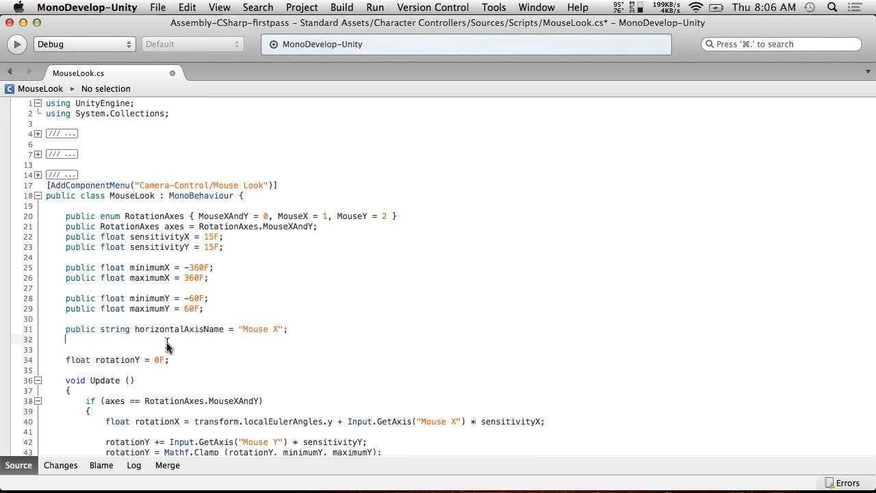
key("super+v")
left_click(278, 339)
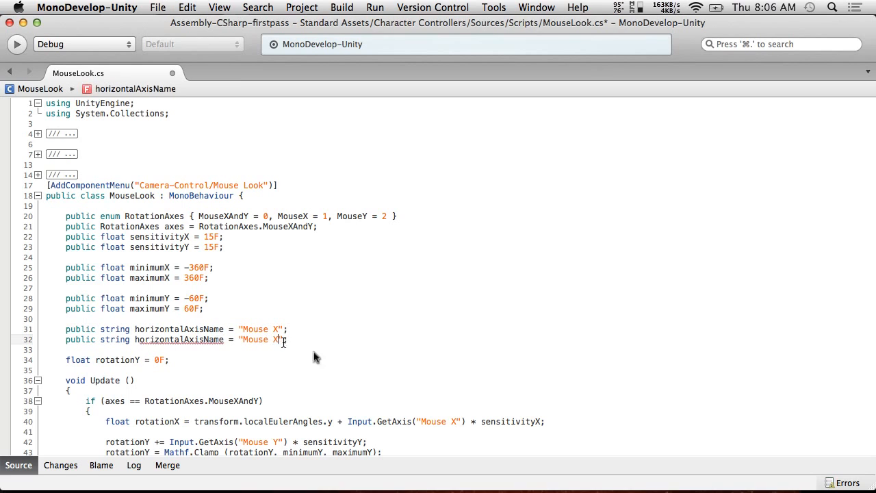
type("Y")
double_click(193, 340)
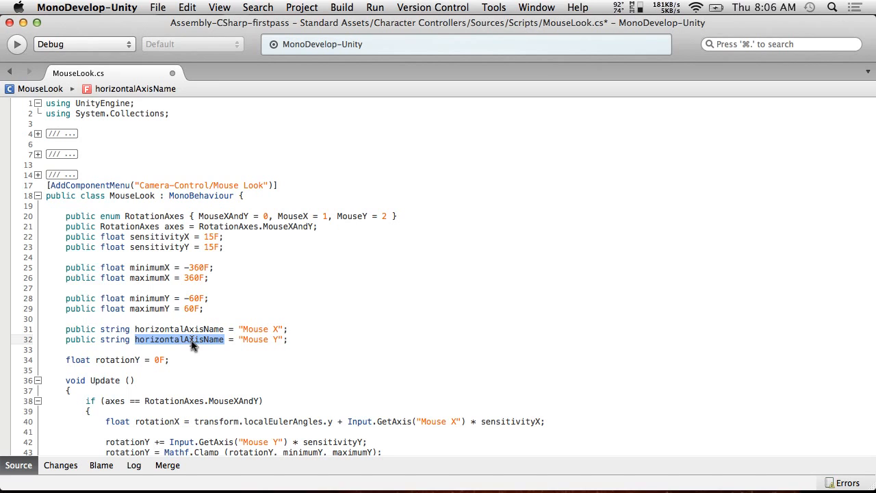
type("vertical")
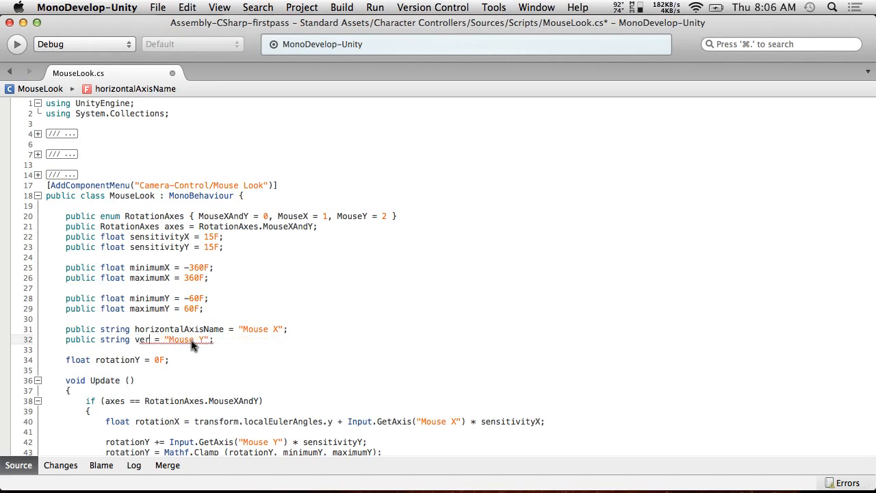
type("AxisName")
Replace the hard-coded "Mouse X" in both Input.GetAxis calls of the Update method with horizontalAxisName
left_click(284, 329)
scroll(285, 287, "down", 3)
double_click(185, 256)
scroll(352, 339, "down", 5)
left_click_drag(467, 267, 417, 267)
key("super+v")
left_click_drag(312, 360, 276, 362)
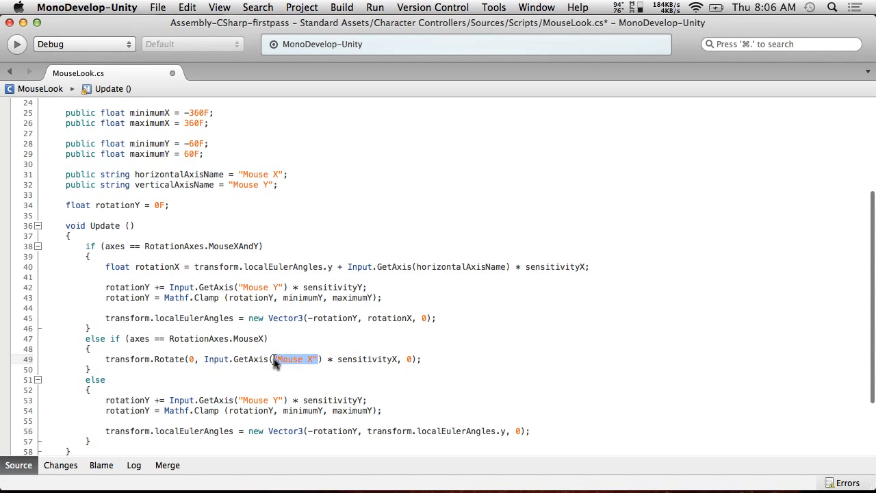
key("super+v")
Replace the hard-coded "Mouse Y" in both Input.GetAxis calls of the Update method with verticalAxisName
scroll(273, 359, "down", 3)
scroll(274, 358, "up", 5)
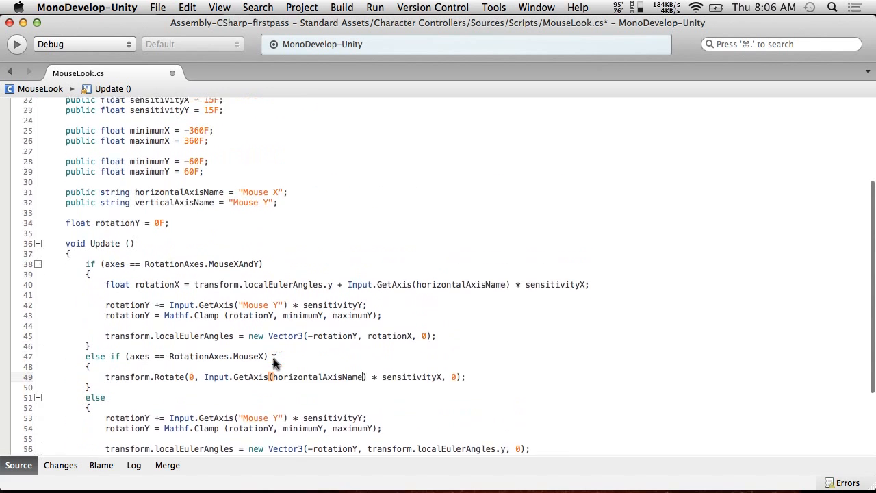
scroll(274, 359, "up", 1)
double_click(184, 237)
key("super+c")
scroll(315, 293, "down", 4)
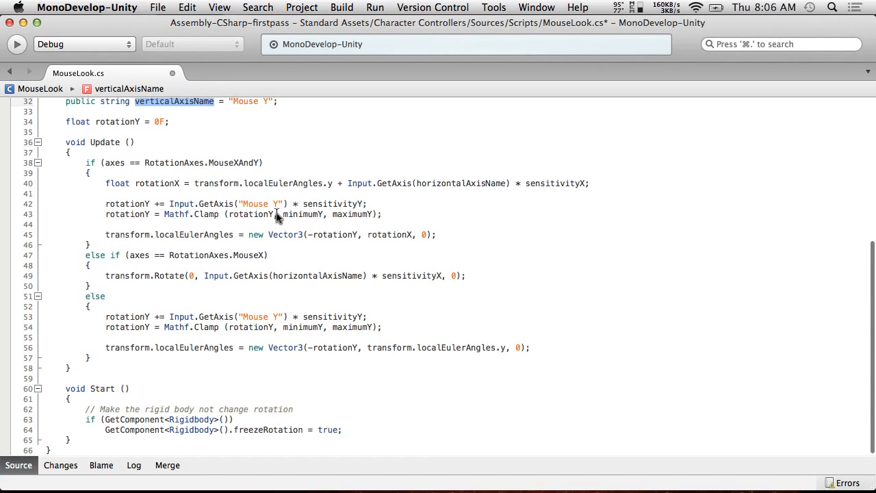
scroll(277, 215, "up", 1)
left_click_drag(285, 211, 232, 211)
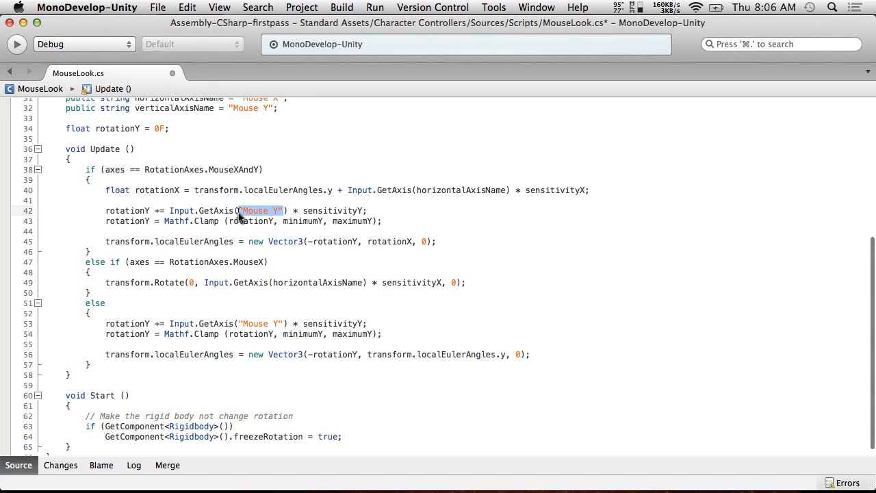
key("super+v")
left_click_drag(286, 324, 246, 328)
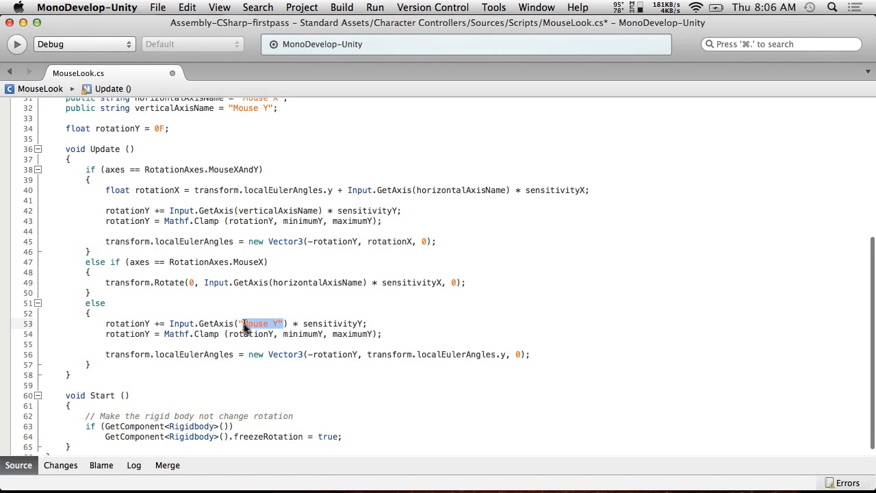
key("super+v")
Save the MouseLook script, switch to Unity and briefly run the scene to test the change
left_click(130, 8)
left_click(161, 59)
key("super+Tab")
left_click(413, 41)
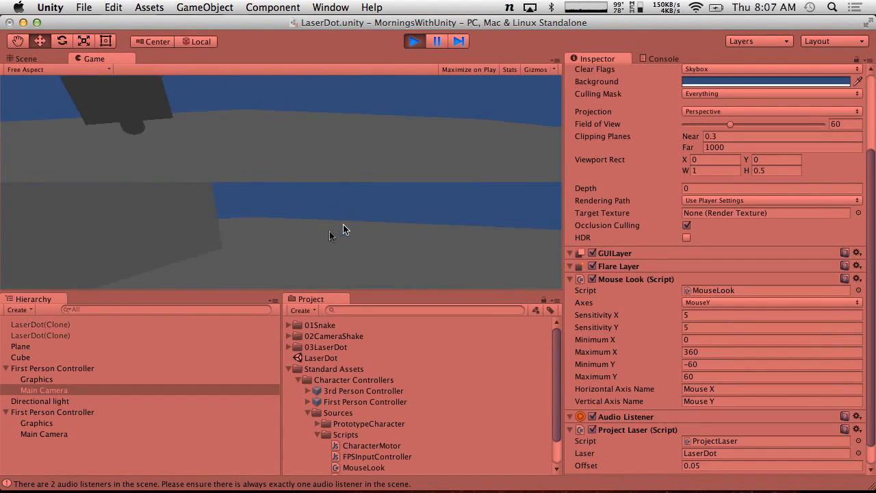
left_click(412, 42)
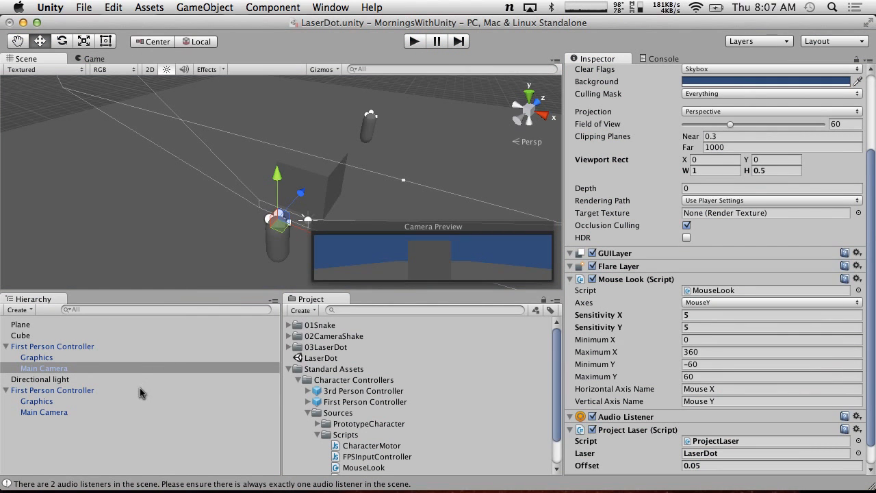
Inspect the second controller's Main Camera, and open the project's Input settings with the Axes list expanded
left_click(56, 411)
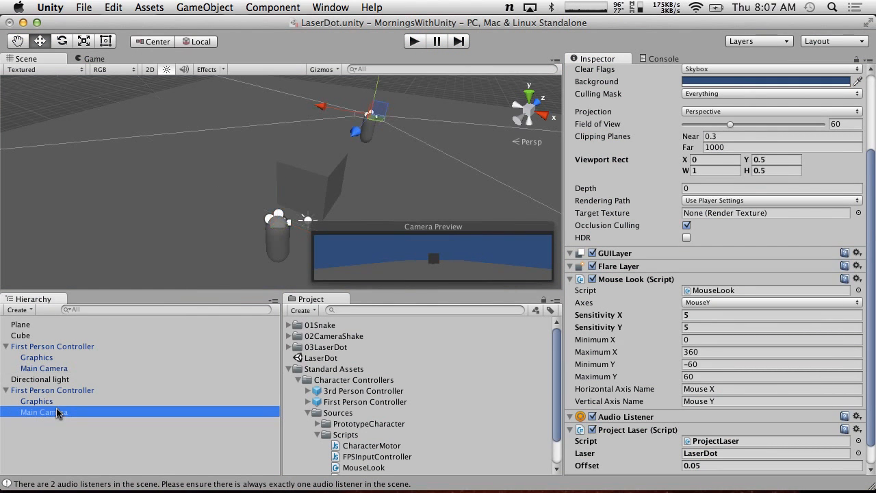
left_click(93, 8)
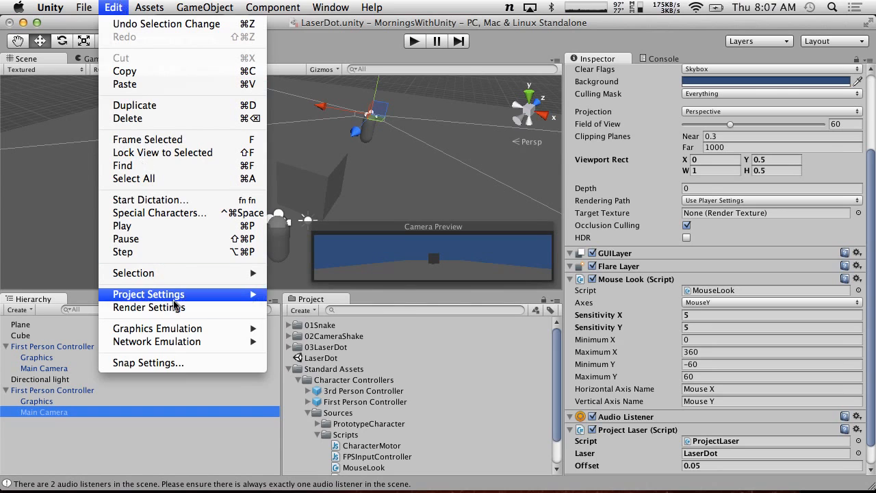
mouse_move(174, 300)
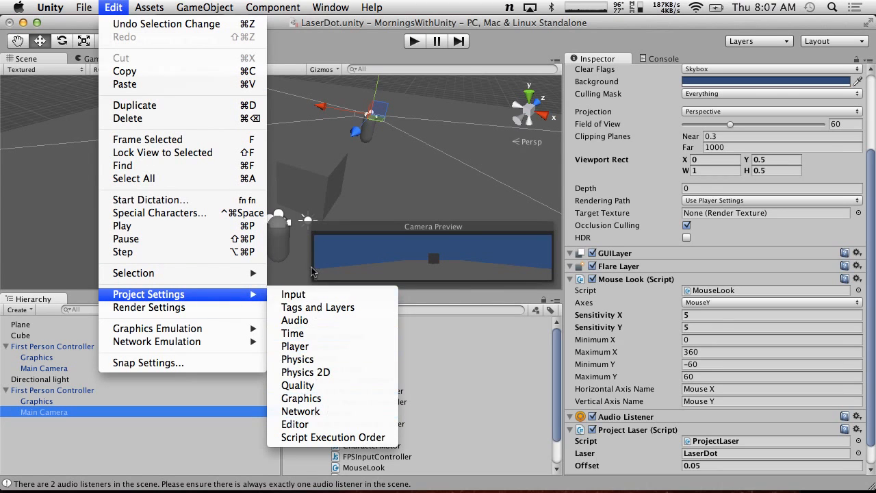
left_click(311, 294)
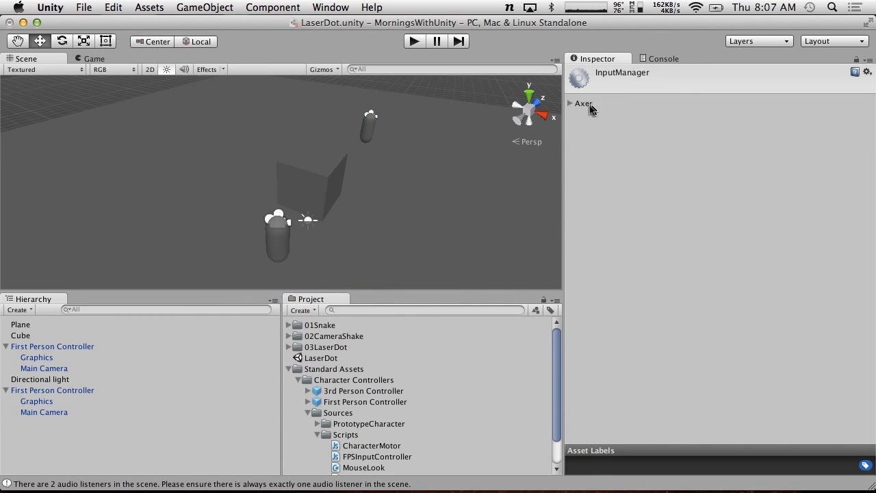
left_click(570, 102)
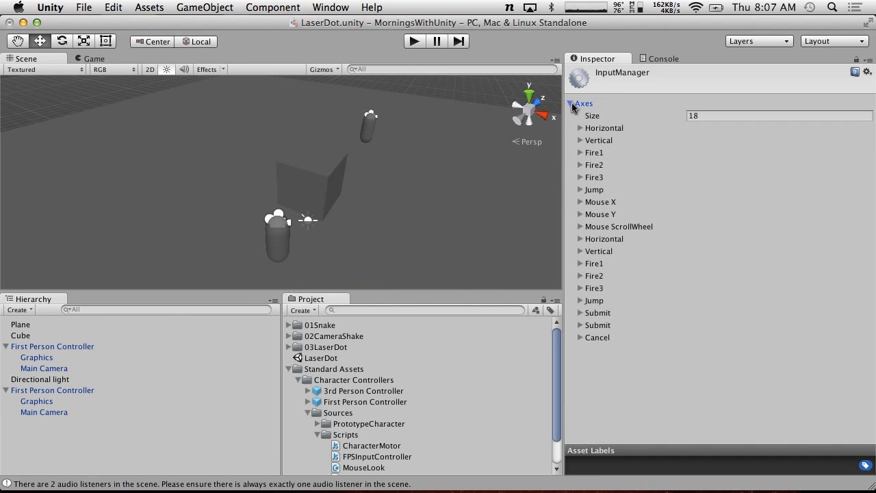
Duplicate the first Horizontal and the first Vertical entries in the Input Manager's Axes list
right_click(621, 127)
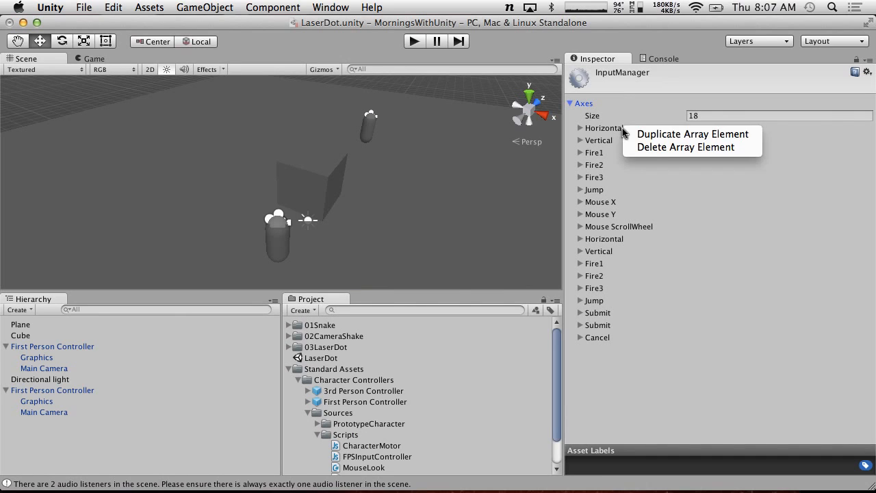
left_click(634, 134)
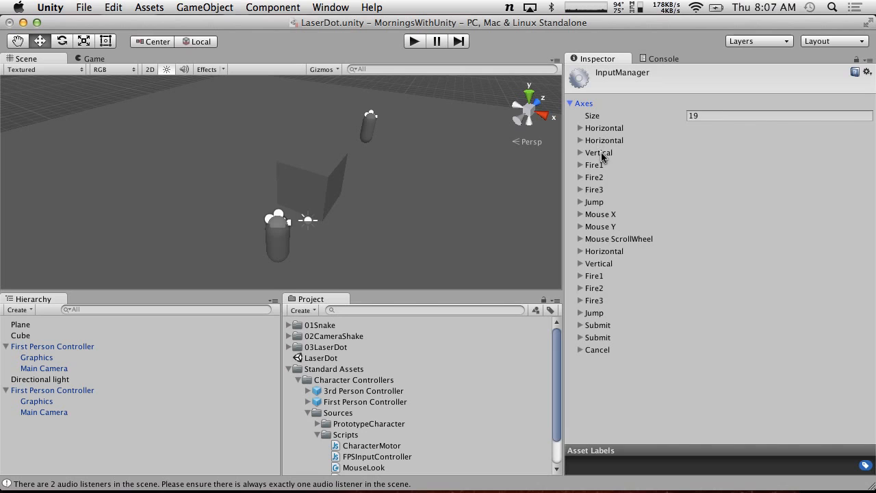
left_click(600, 152)
right_click(601, 151)
left_click(583, 154)
left_click(582, 154)
right_click(596, 157)
left_click(624, 160)
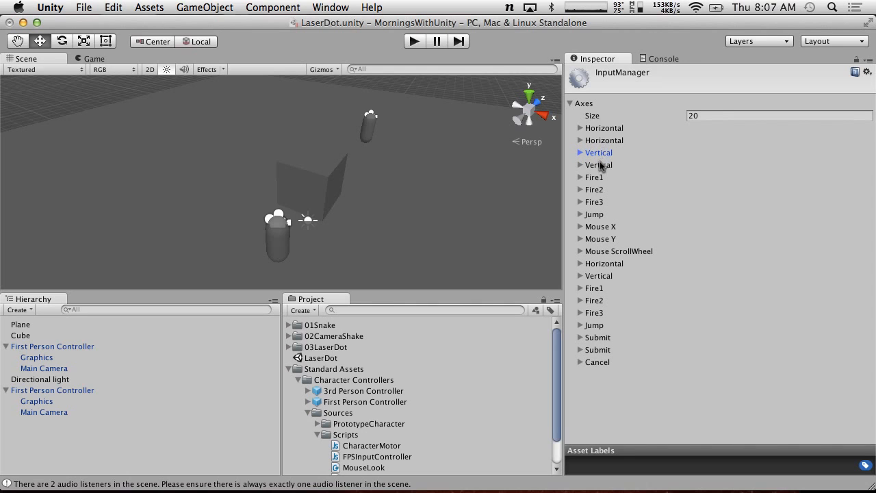
Rename the second Horizontal axis to "Mouse2 X" and the first Vertical axis to "Mouse2 Y" in the Input Manager
left_click(599, 165)
left_click(597, 165)
left_click(596, 141)
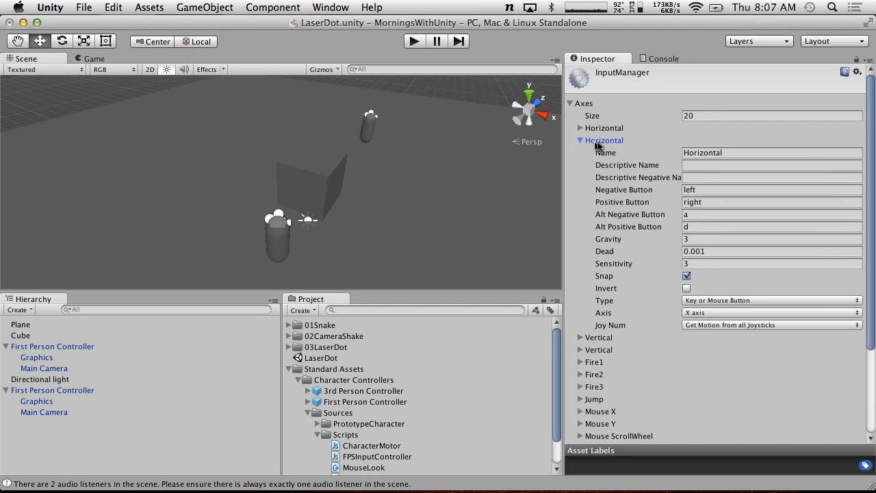
left_click(739, 156)
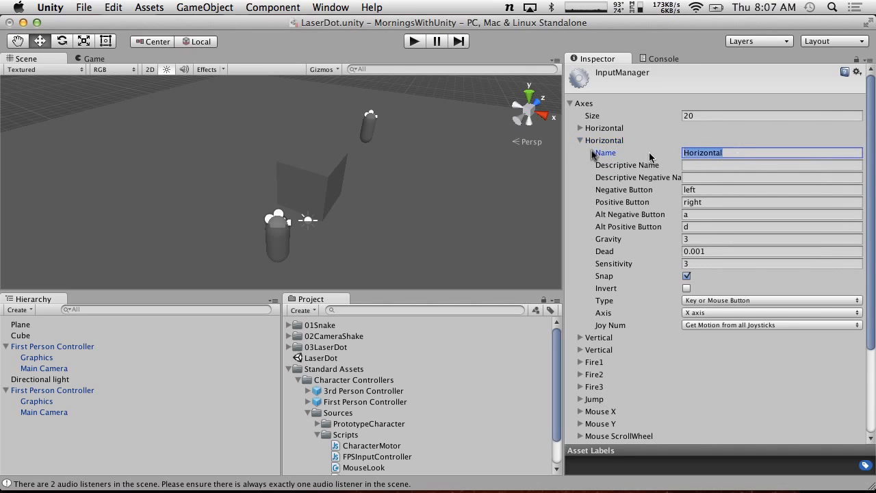
type("Mouse2")
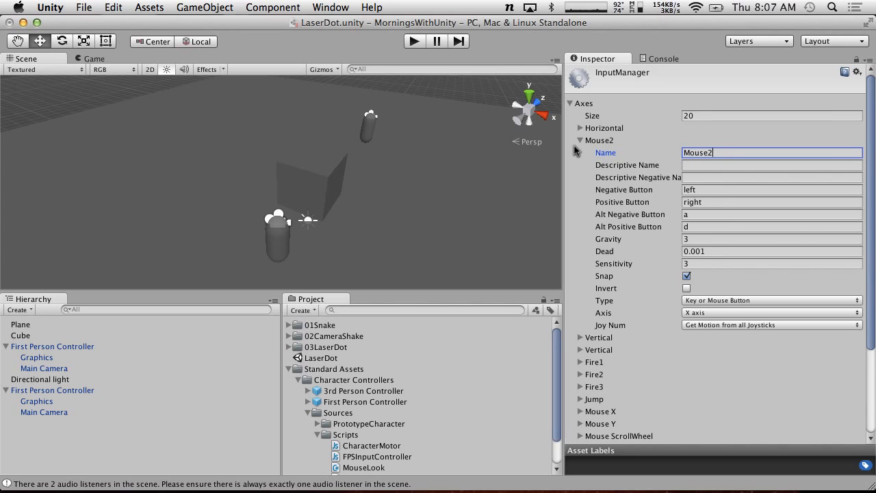
left_click(581, 338)
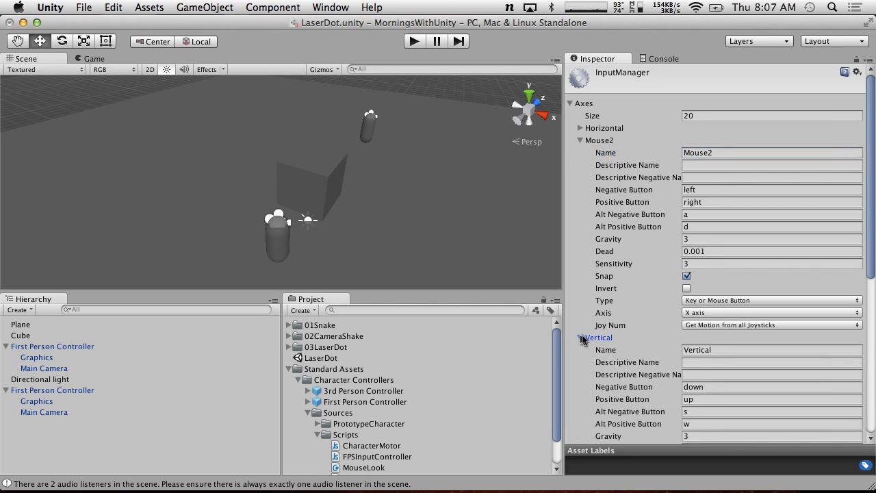
left_click(739, 153)
left_click(739, 152)
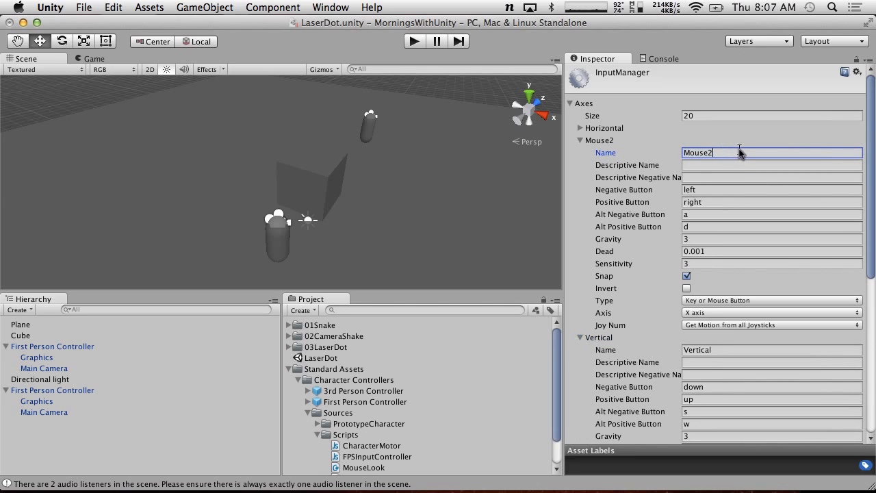
type("X")
left_click(736, 350)
type("Mouse2 Y")
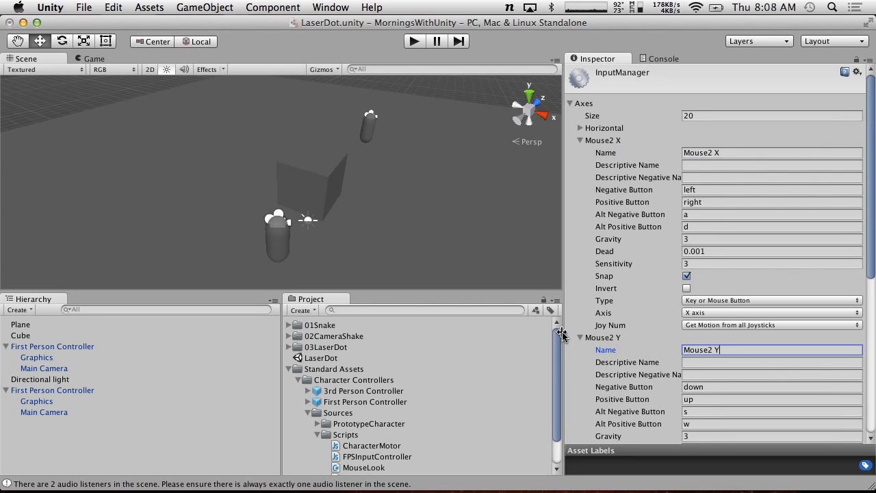
Set the Mouse2 X axis to use j as its negative button and l as its positive button
left_click(580, 338)
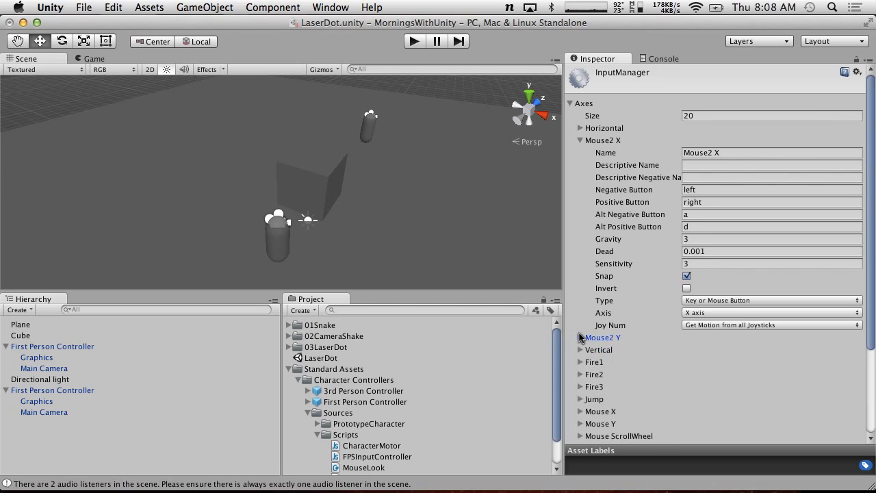
left_click(580, 338)
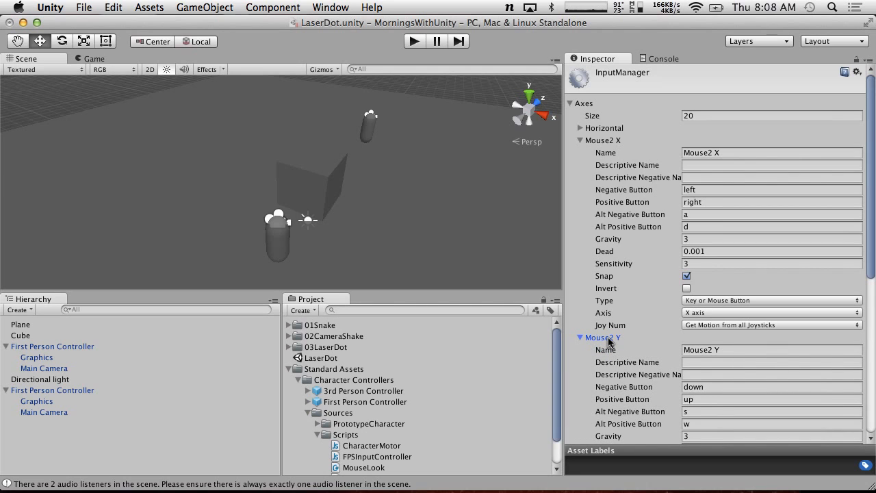
scroll(609, 343, "down", 3)
scroll(609, 342, "up", 3)
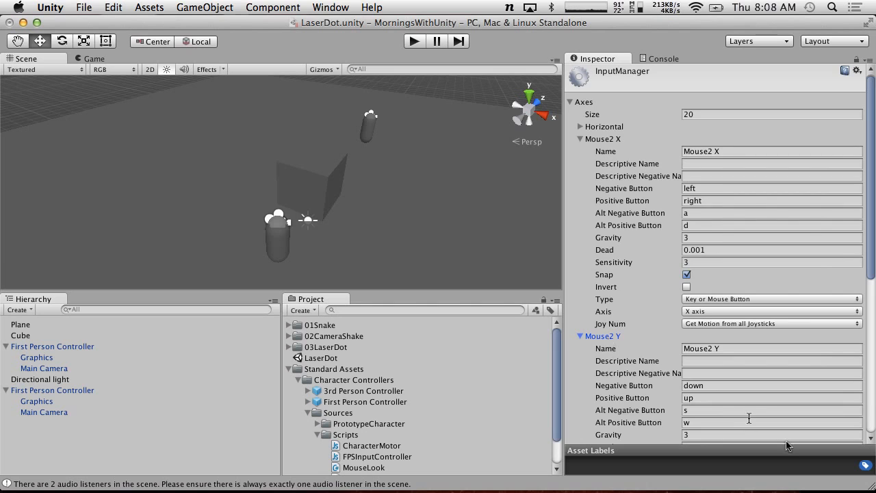
scroll(729, 383, "down", 3)
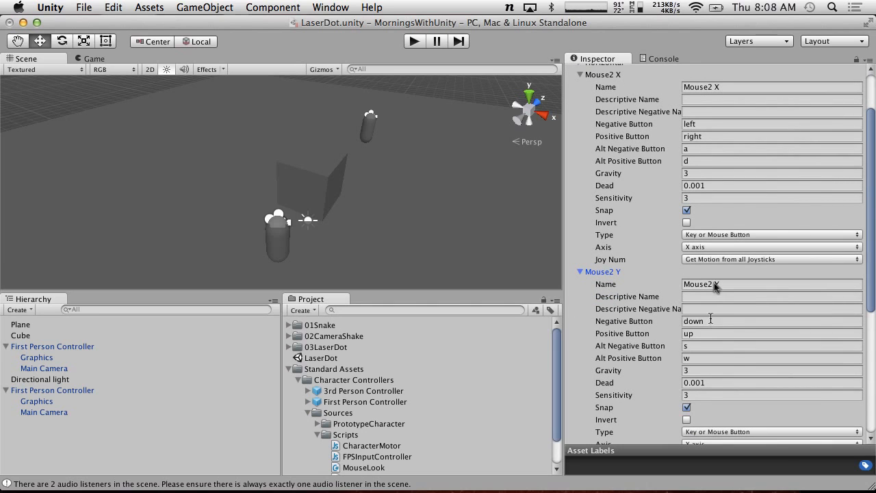
scroll(719, 173, "up", 3)
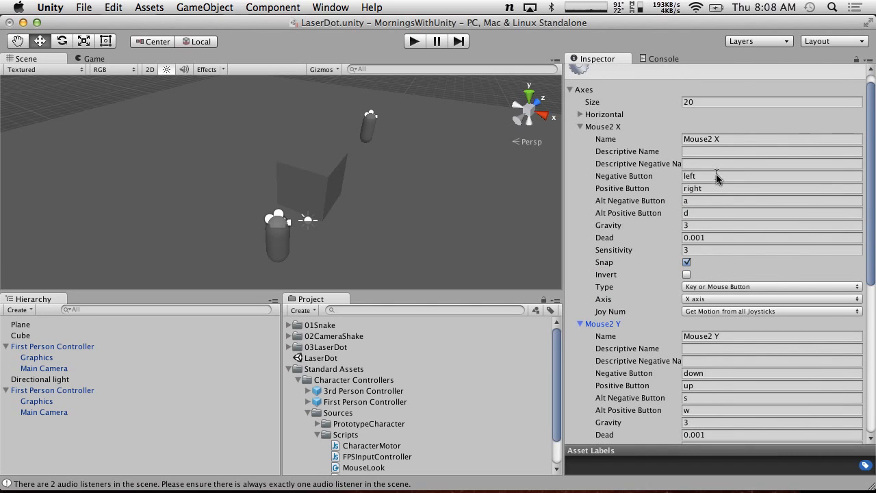
left_click(720, 176)
type("j")
left_click(715, 189)
type("l")
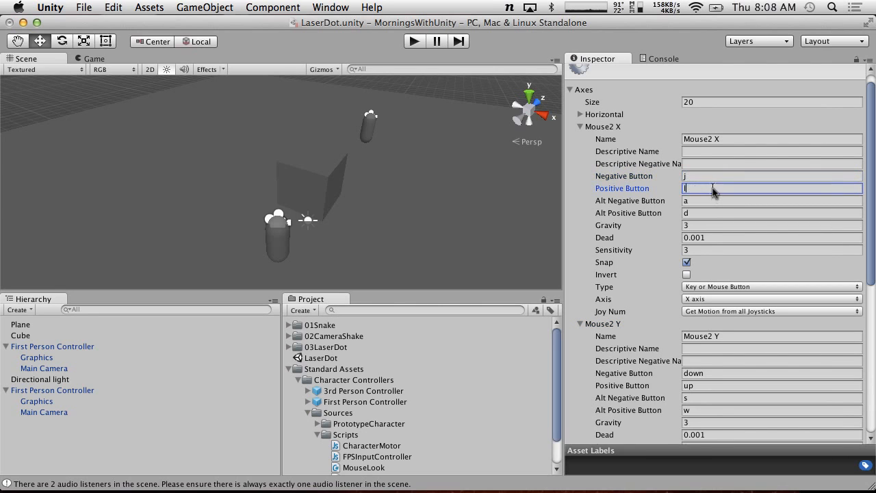
Set the Mouse2 Y axis to use k as its negative button and i as its positive button
left_click(707, 374)
type("k")
left_click(708, 387)
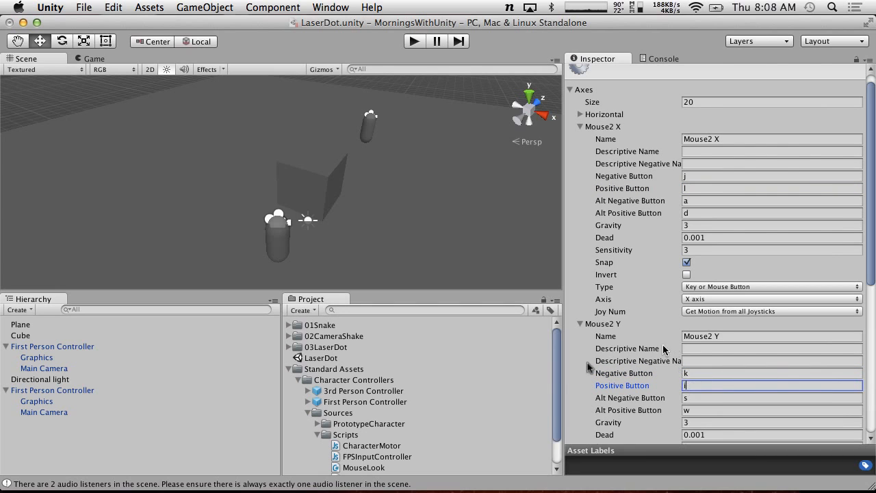
left_click(579, 324)
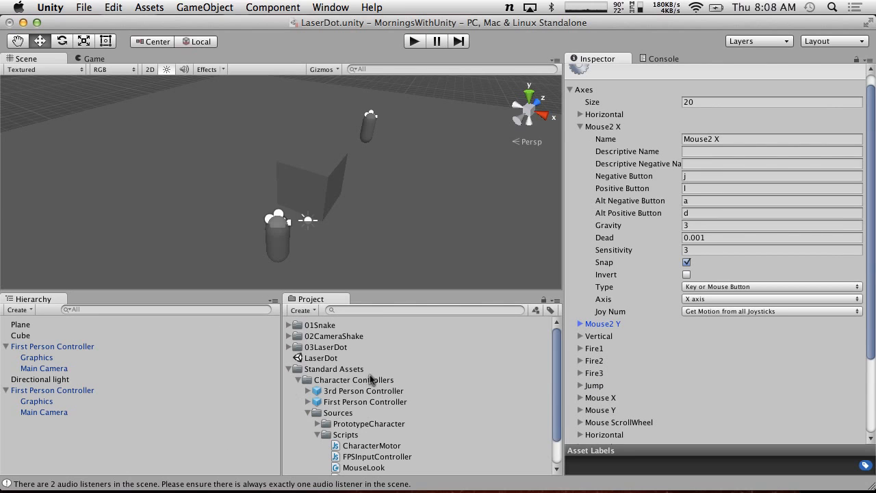
left_click(579, 324)
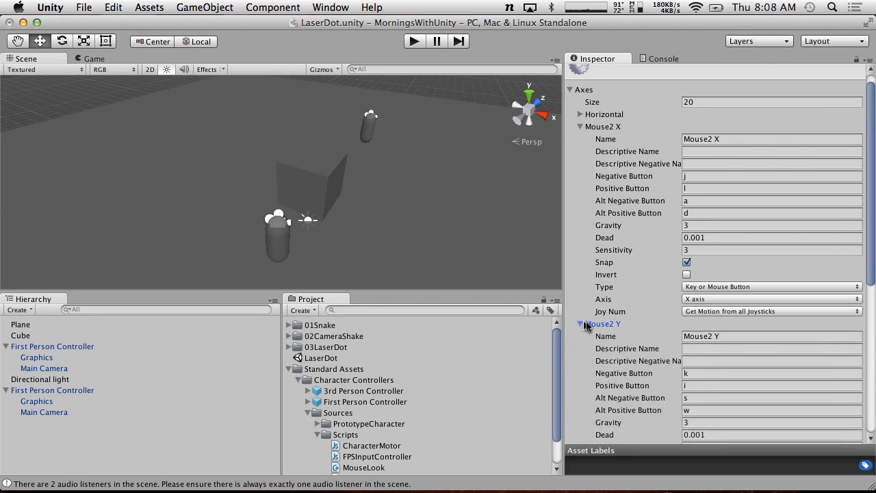
Clear the alternative negative and positive buttons of both the Mouse2 Y and Mouse2 X axes
left_click(705, 398)
key("BackSpace")
left_click(705, 409)
key("BackSpace")
left_click(706, 213)
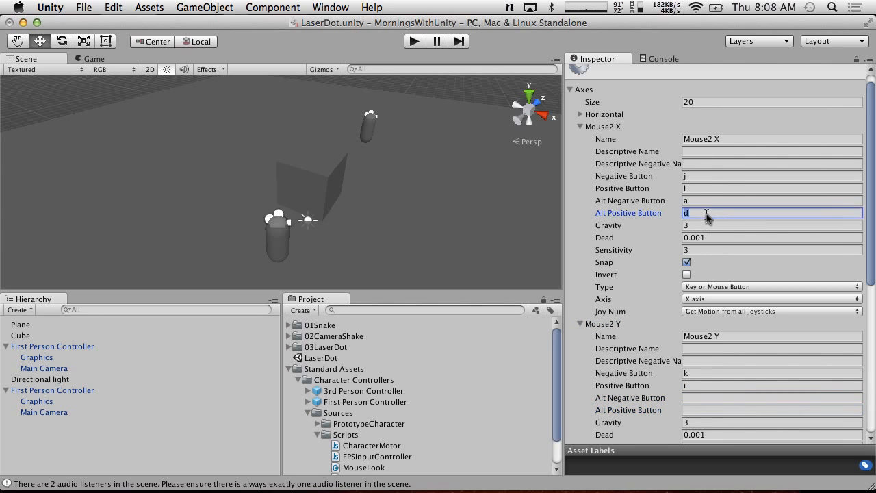
left_click(707, 201)
key("BackSpace")
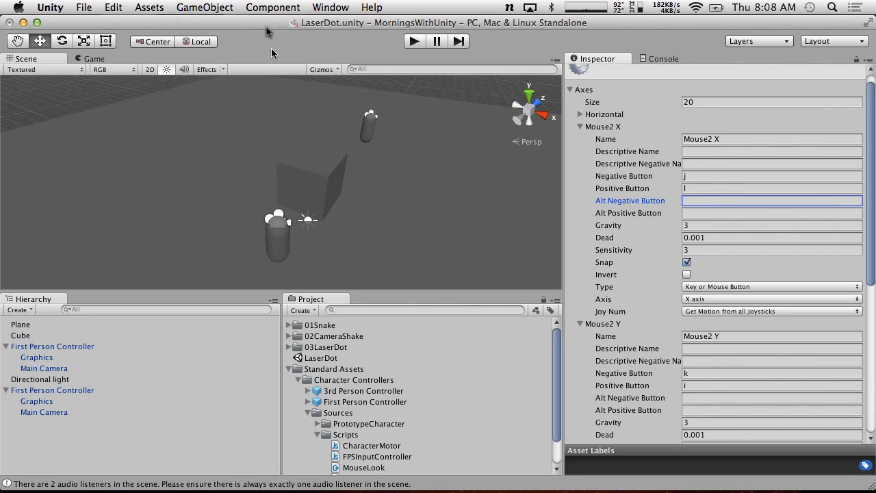
Set the second controller's Main Camera Mouse Look axis names to "Mouse2 X" and "Mouse2 Y", and briefly run the scene
left_click(53, 377)
left_click(51, 372)
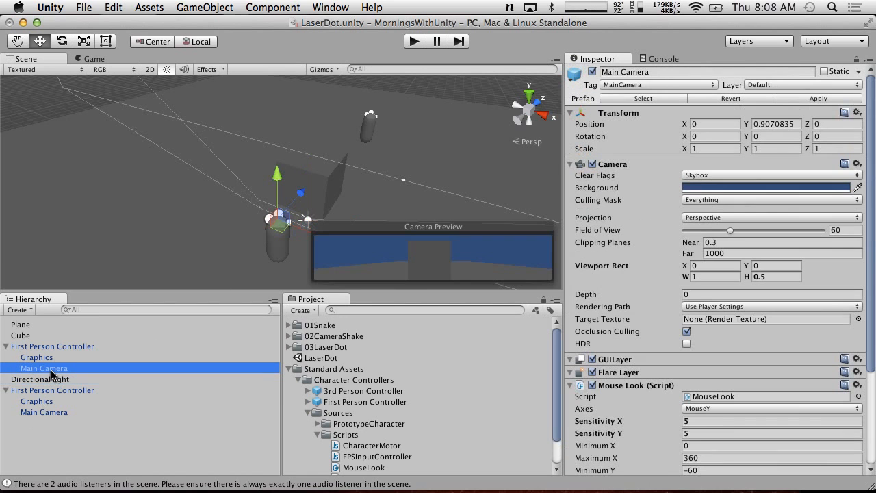
left_click(51, 412)
scroll(731, 295, "down", 3)
scroll(731, 295, "down", 2)
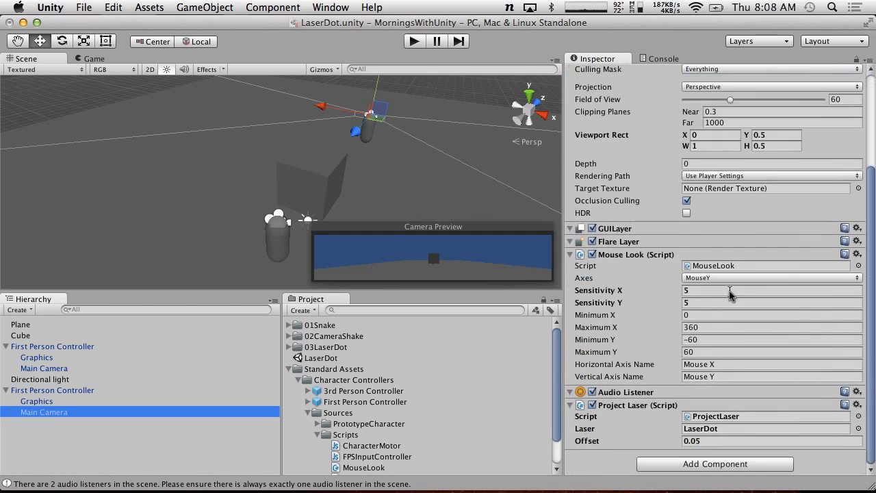
left_click(715, 364)
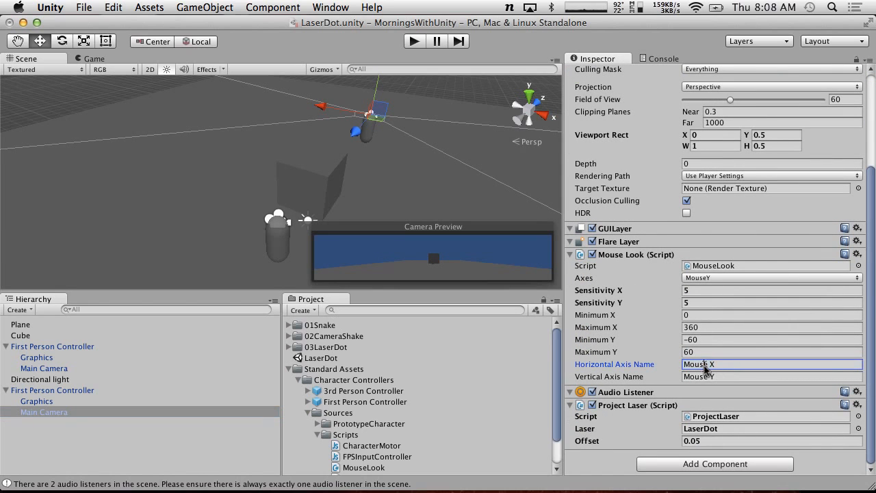
type("2")
left_click(705, 376)
left_click(705, 377)
type("2")
left_click(414, 41)
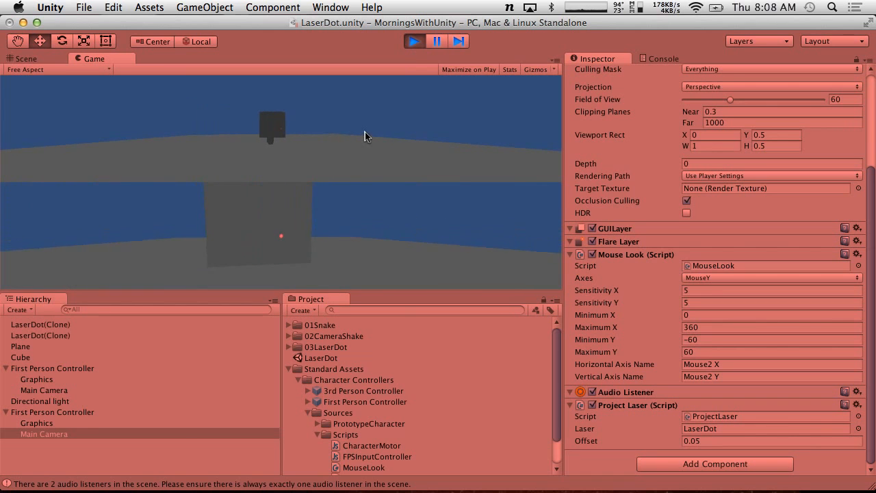
left_click(414, 42)
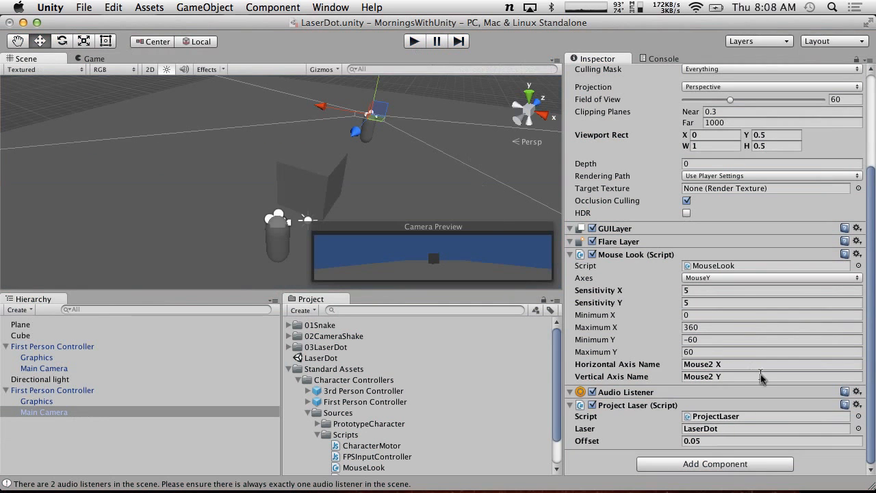
Set the second First Person Controller's Mouse Look axis names to "Mouse2 X" and "Mouse2 Y", and test the scene in play mode
left_click(40, 391)
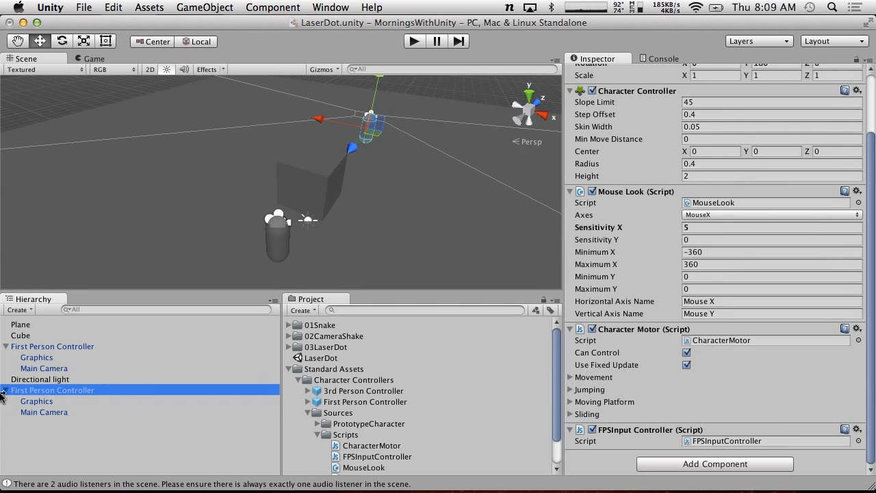
left_click(709, 301)
left_click(707, 301)
type("2")
left_click(709, 315)
left_click(709, 315)
type("2")
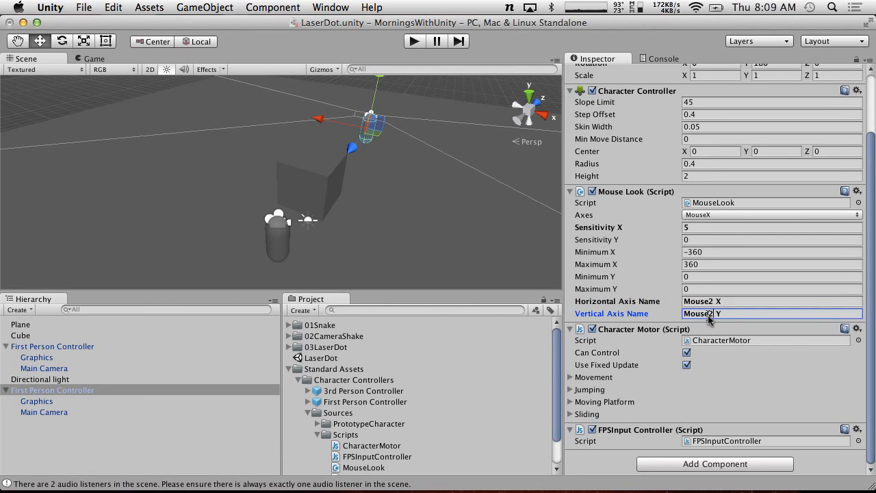
key("super+p")
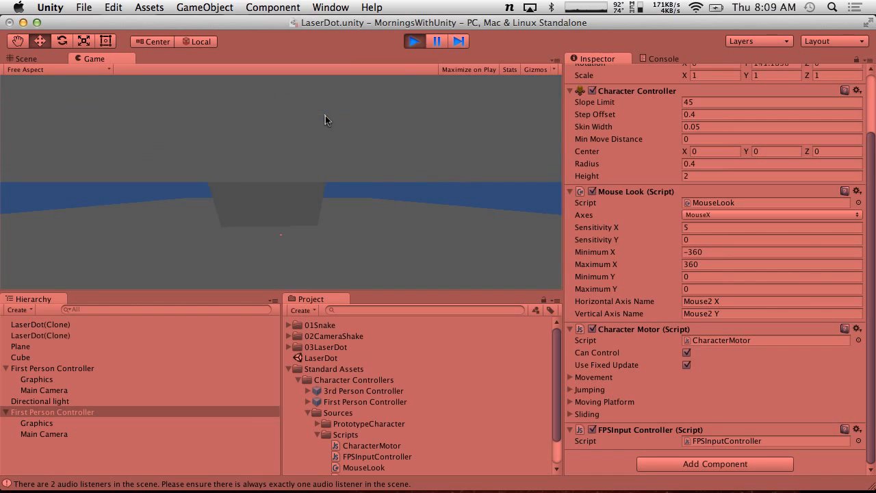
left_click(415, 41)
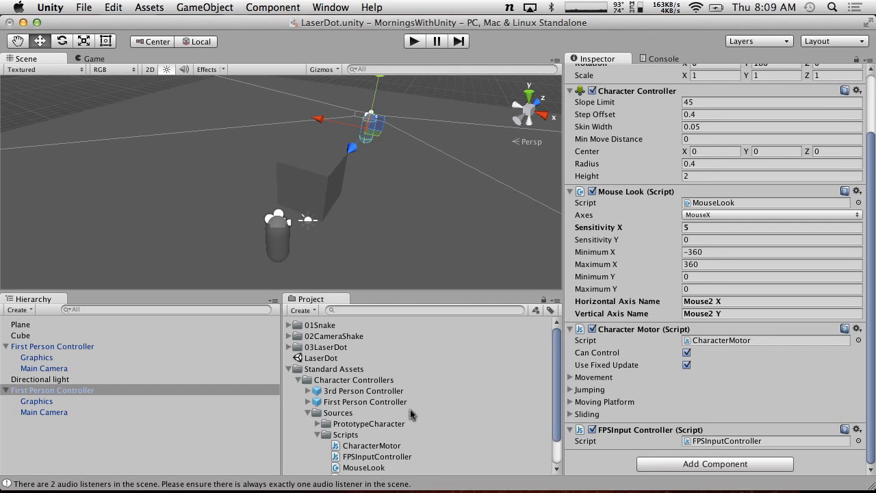
Open the FPSInputController script and start a public variable named horizontalInput below the motor declaration
scroll(410, 409, "down", 3)
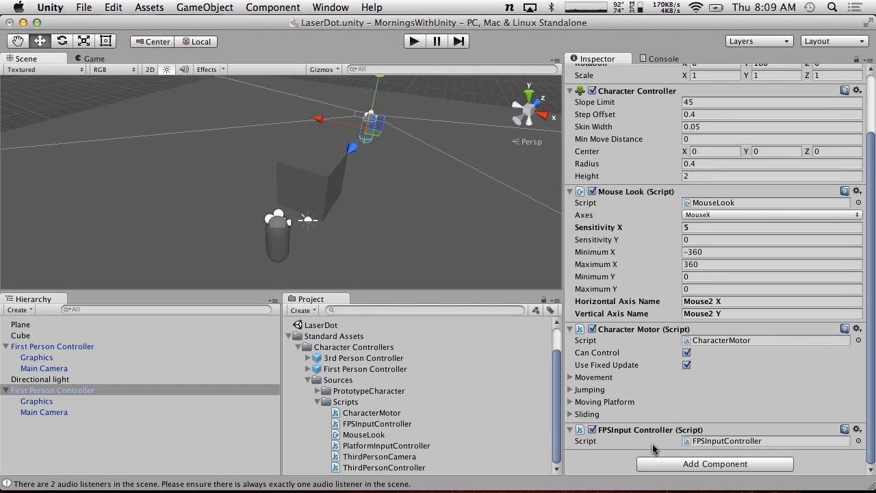
double_click(706, 441)
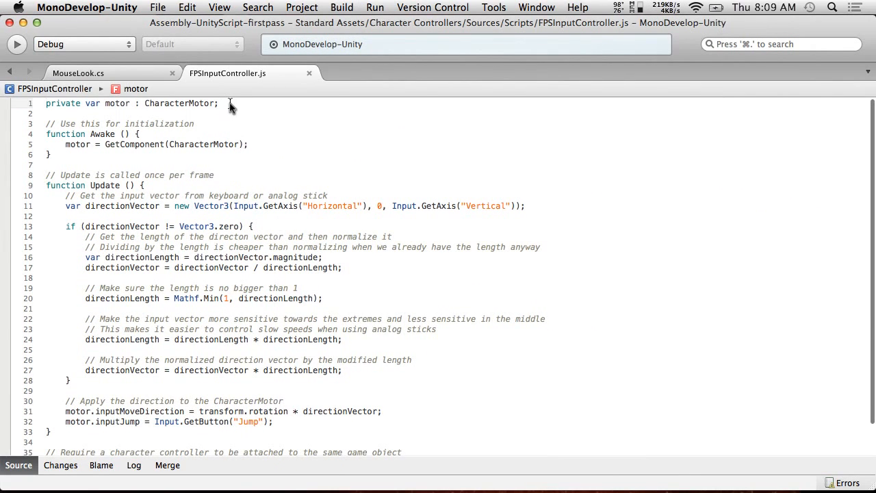
key("Return")
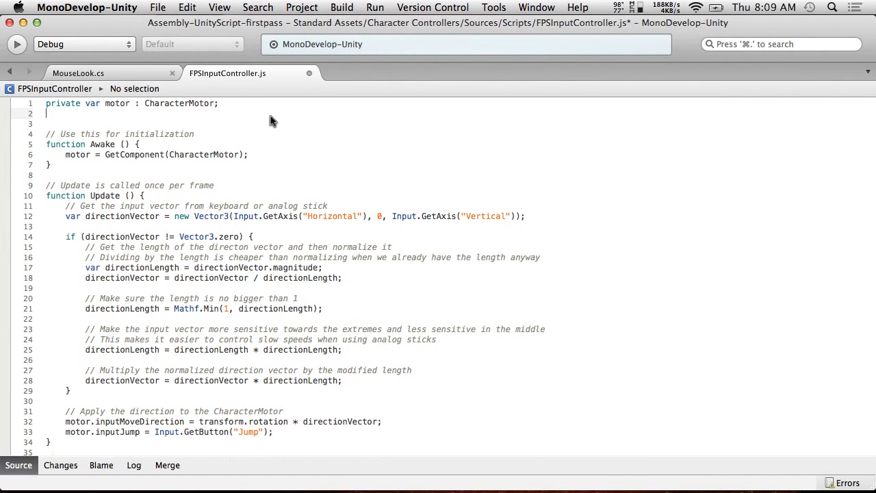
type("public var")
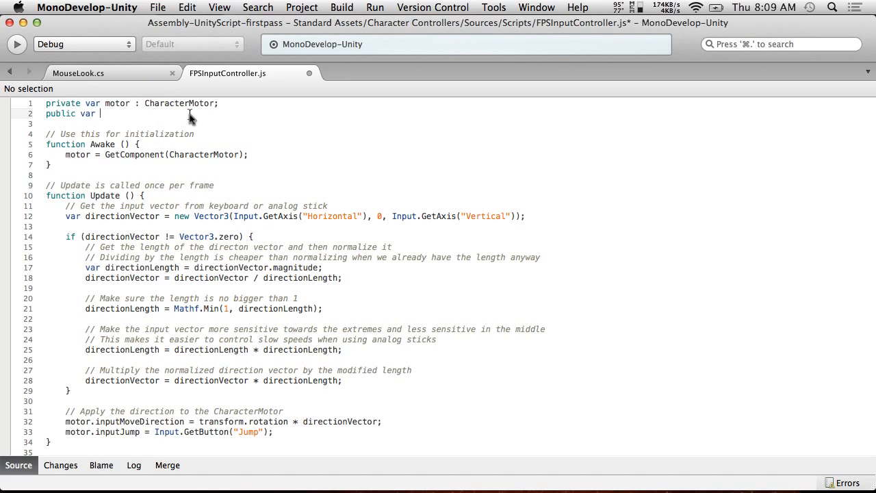
type("horizon")
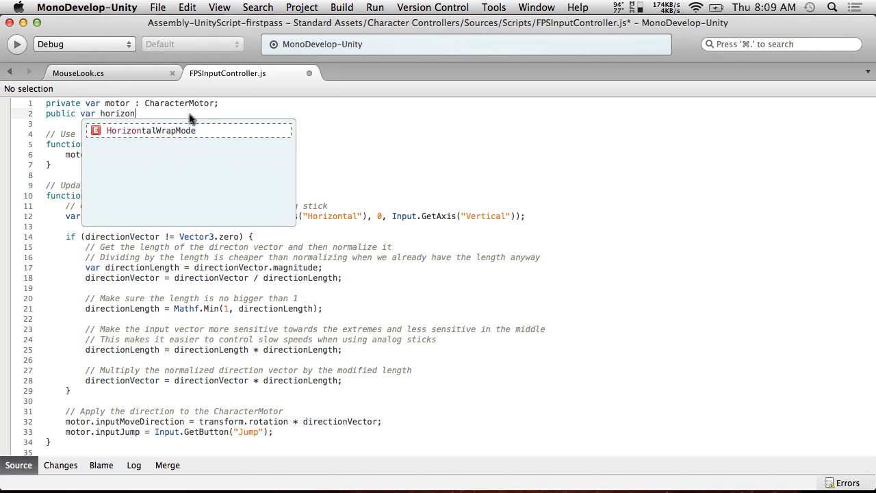
type("talInput")
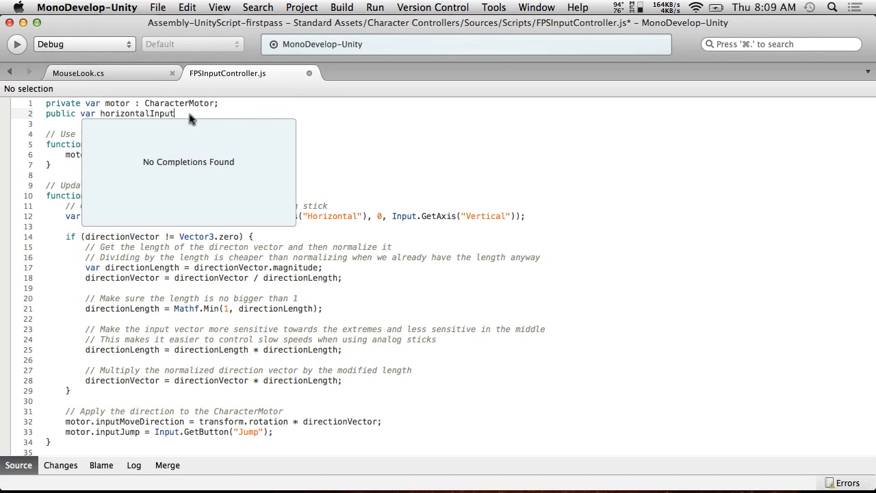
Rename the new public variable in FPSInputController to horizontalAxisName, copying the name from the MouseLook script
left_click(133, 73)
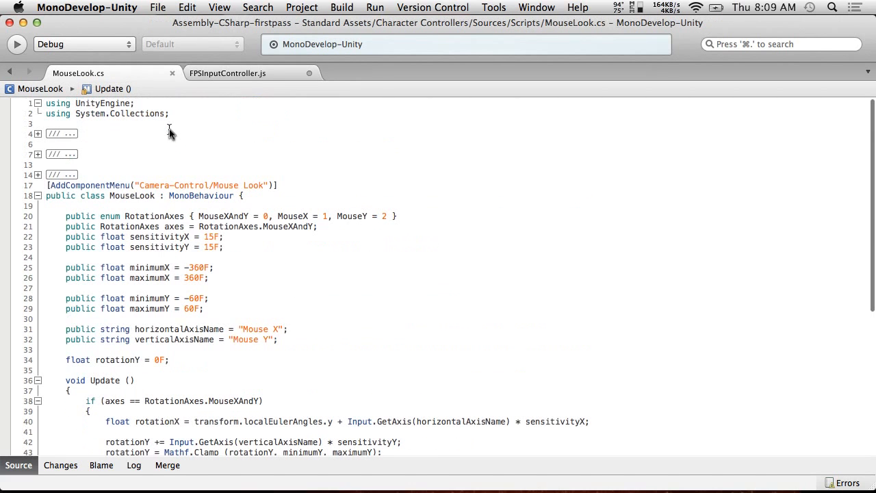
double_click(189, 333)
key("super+c")
left_click(236, 72)
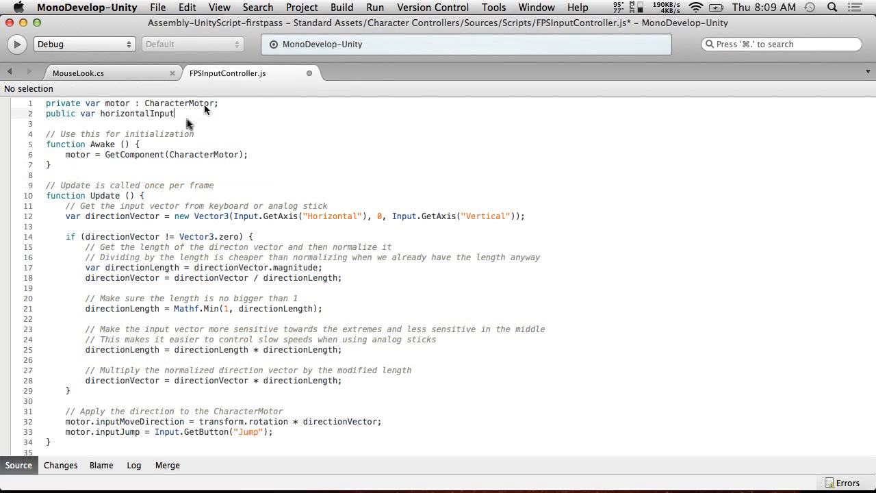
double_click(127, 114)
key("super+v")
Copy the name verticalAxisName from the MouseLook script onto a new line below the horizontalAxisName variable in FPSInputController
left_click(117, 73)
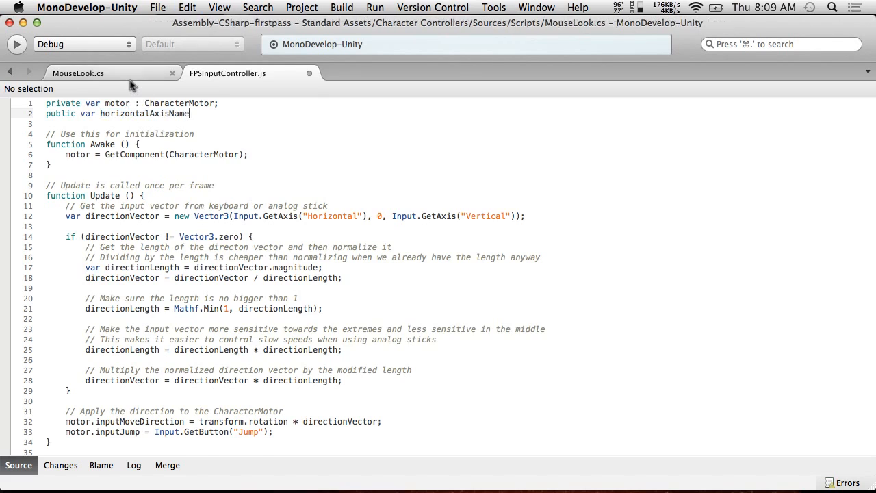
double_click(171, 338)
key("super+c")
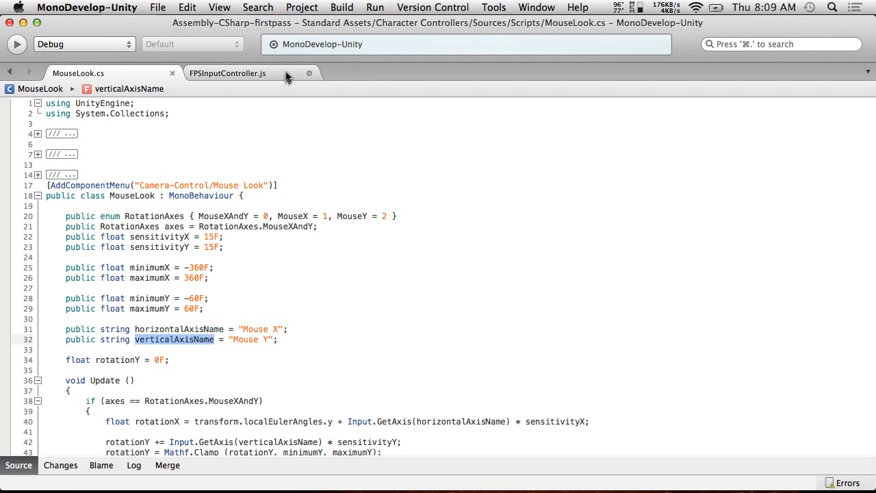
left_click(259, 72)
key("Return")
key("super+v")
Declare horizontalAxisName with the type string and end the statement with a semicolon
left_click(247, 117)
type(": ")
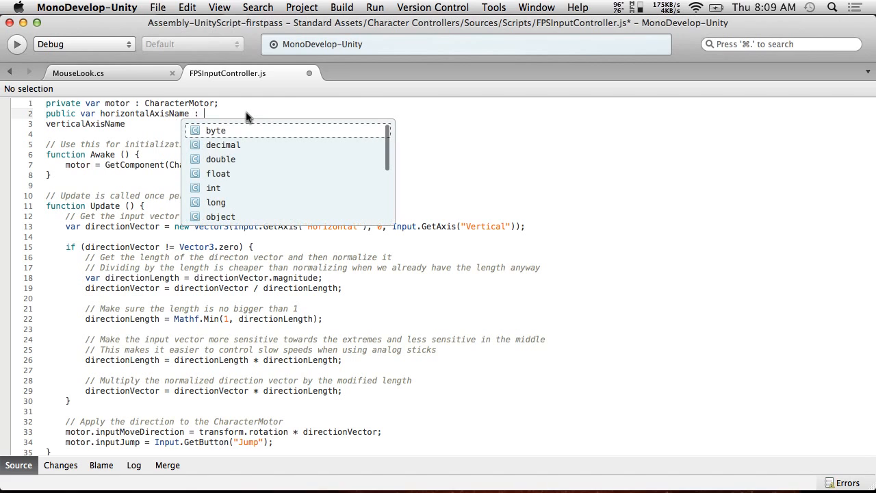
type("str")
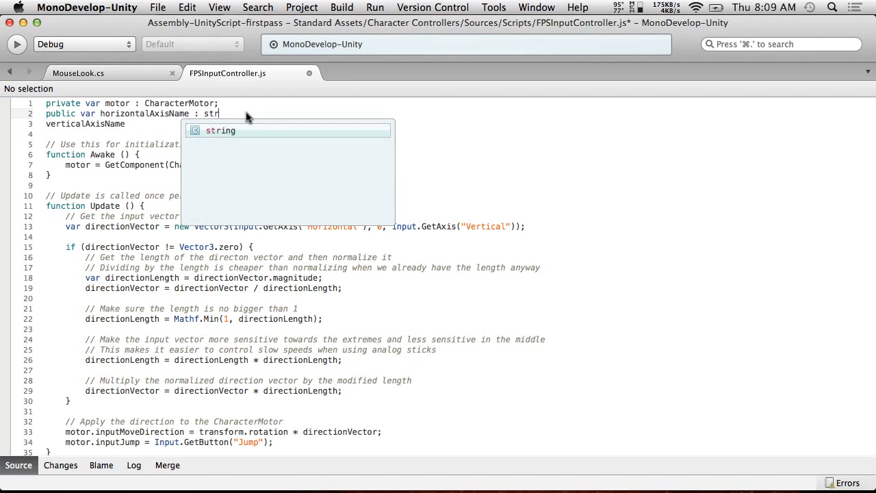
left_click(115, 126)
left_click(247, 111)
Duplicate the horizontalAxisName declaration on the next line and rename the copy verticalAxisName, removing the loose name below it
left_click_drag(134, 122, 45, 114)
left_click_drag(274, 113, 45, 113)
key("super+c")
left_click(249, 108)
key("Return")
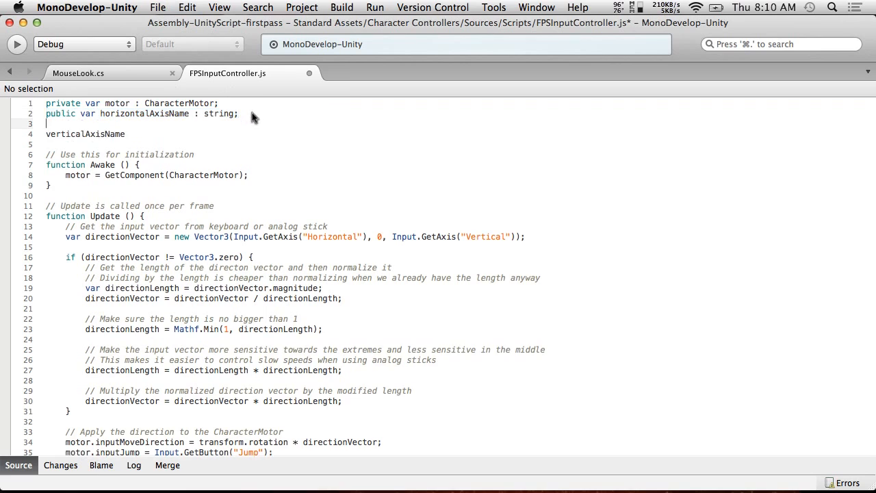
key("super+v")
double_click(81, 134)
key("super+x")
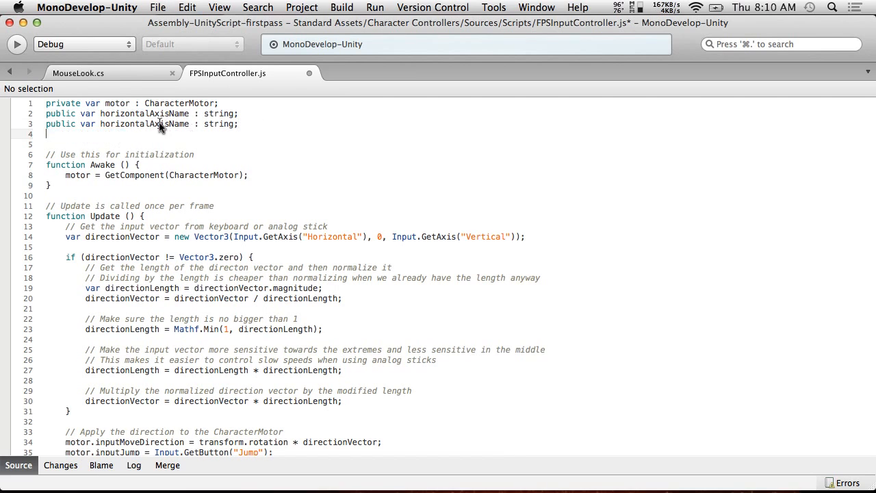
double_click(159, 123)
key("super+v")
Replace the hard-coded "Horizontal" axis in the direction vector's GetAxis call with horizontalAxisName
double_click(162, 113)
key("super+c")
left_click(362, 237)
left_click_drag(363, 236, 301, 236)
key("super+v")
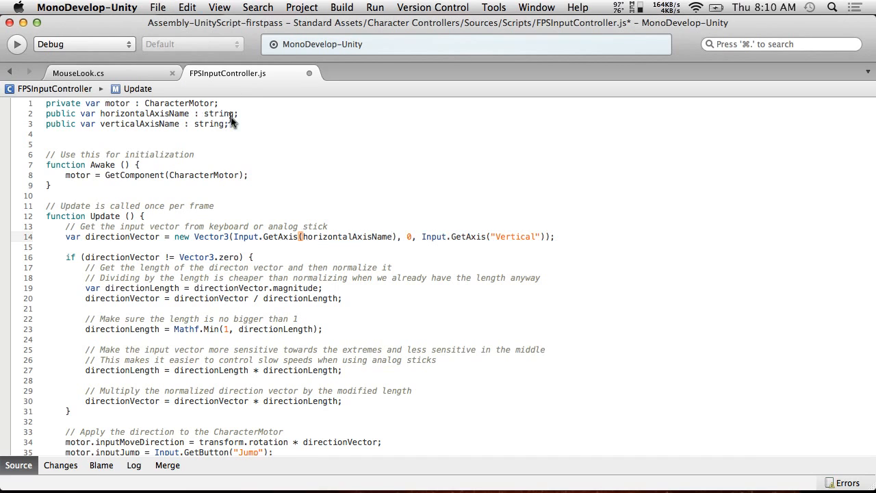
Give horizontalAxisName the default value "Horizontal" and verticalAxisName the default value "Vertical"
left_click(232, 114)
type("= ")
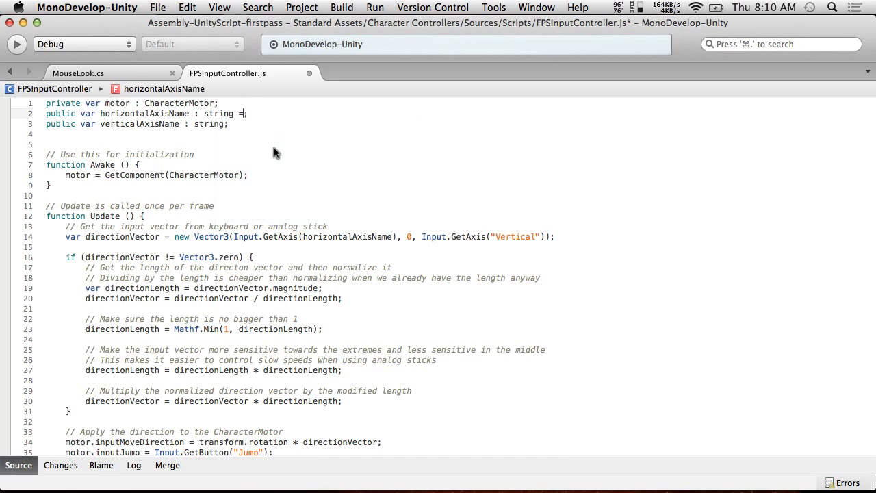
type("\"Hor")
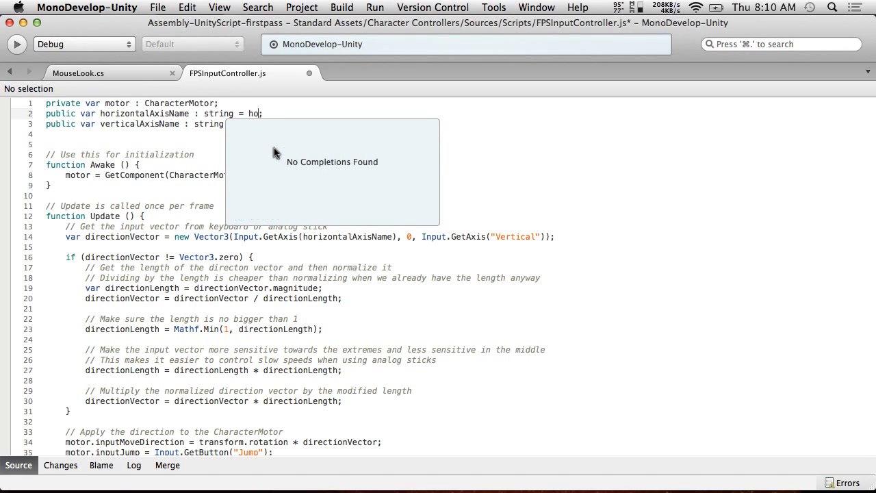
type("izontal\"")
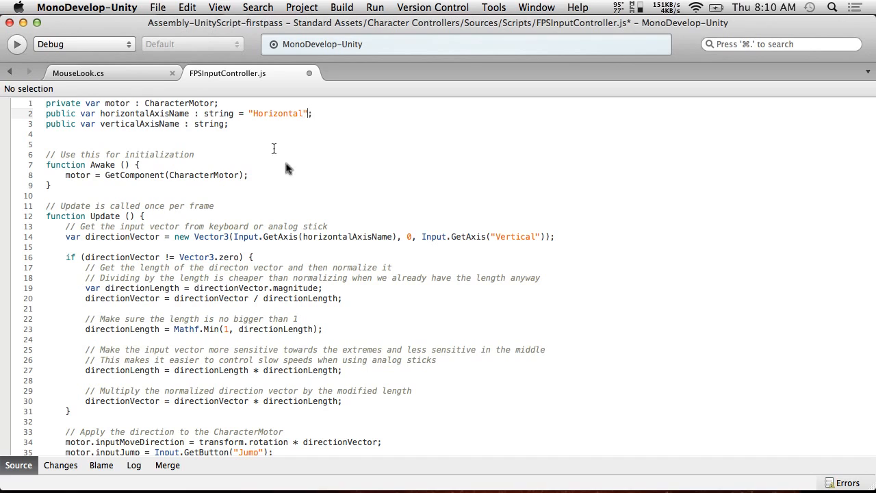
type(";")
left_click_drag(541, 236, 489, 236)
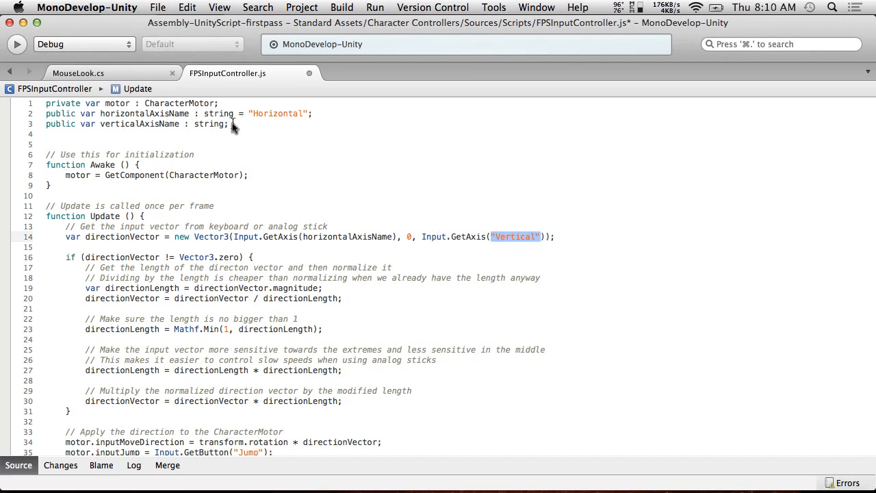
left_click(227, 126)
key("super+v")
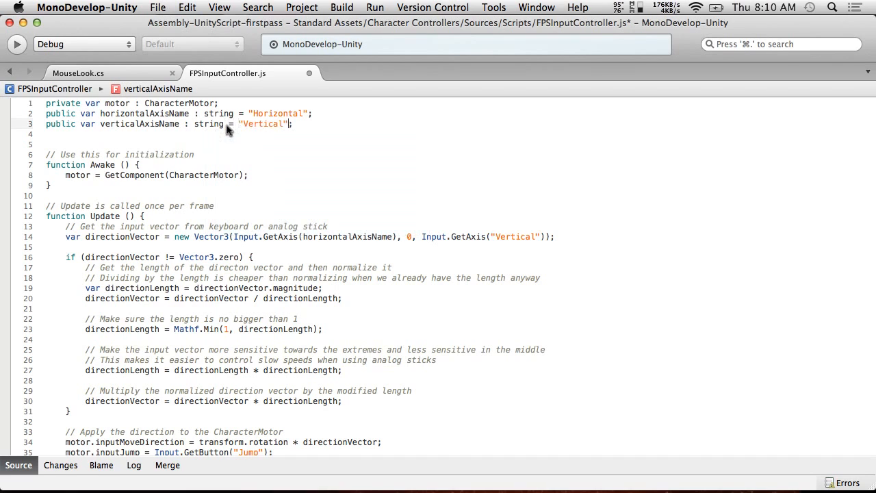
Replace the hard-coded "Vertical" axis in the direction vector's GetAxis call with verticalAxisName, and save the script
left_click_drag(541, 236, 485, 239)
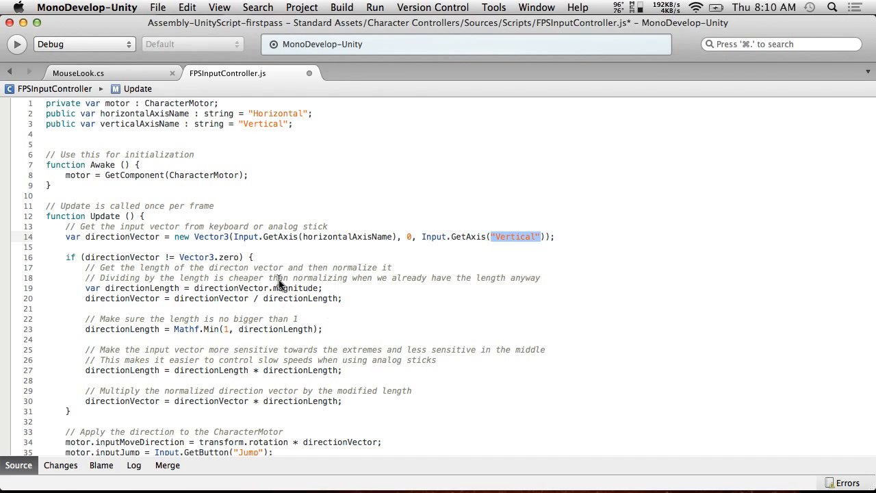
double_click(141, 124)
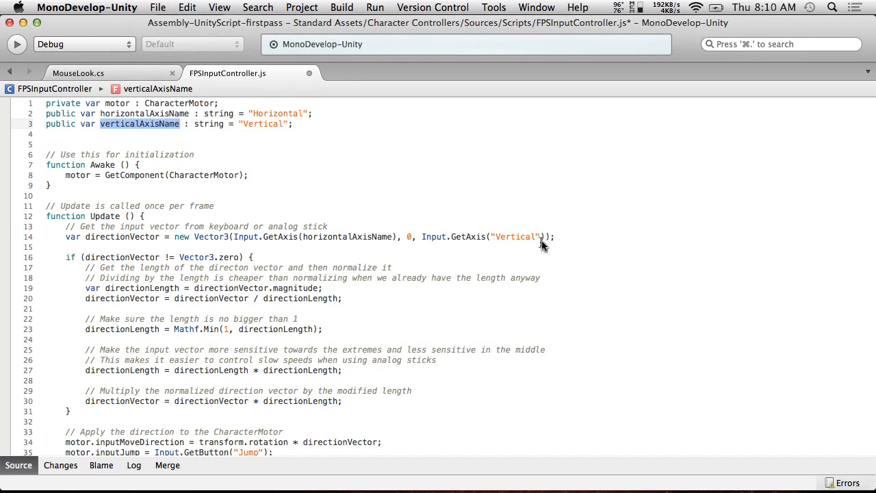
left_click_drag(542, 236, 493, 236)
key("super+v")
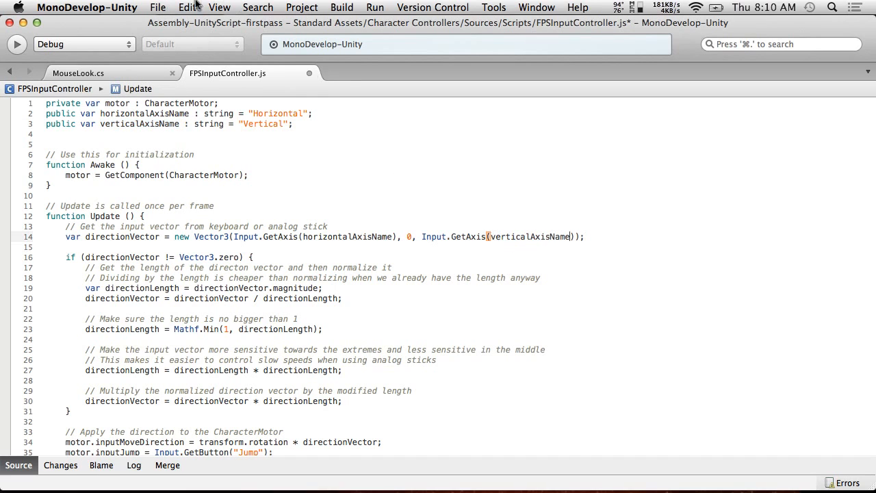
left_click(158, 7)
left_click(173, 57)
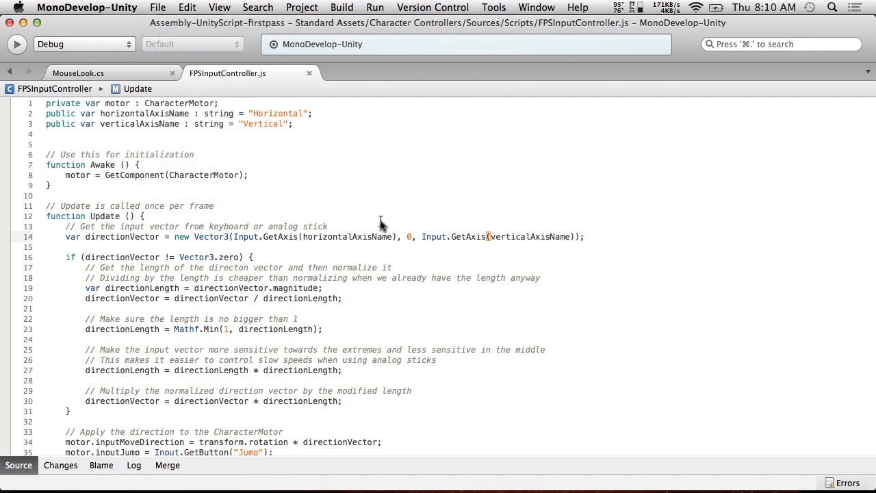
Switch to Unity, try to run the scene, and inspect the compiler error reported for FPSInputController
key("super+Tab")
left_click(413, 41)
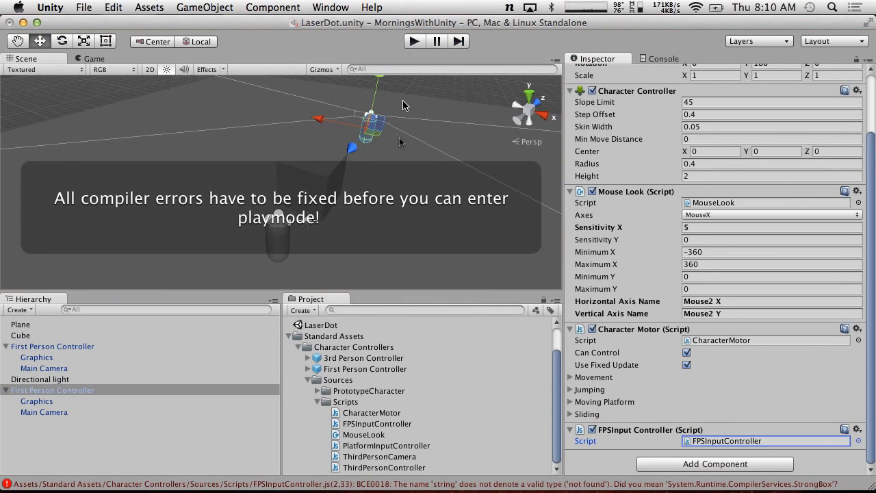
double_click(459, 485)
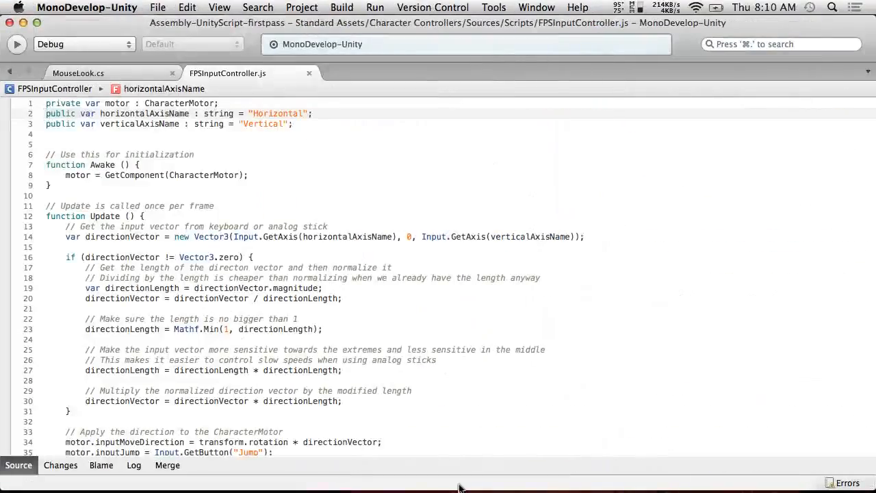
key("super+Tab")
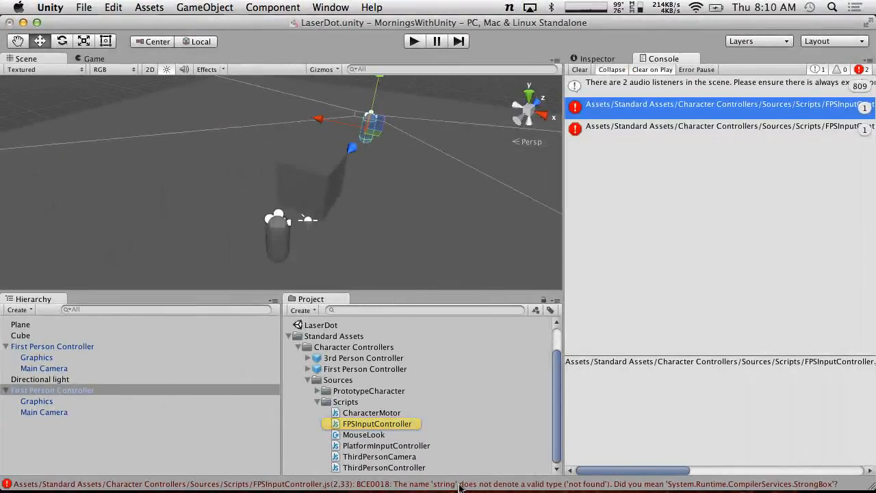
Change the type of both horizontalAxisName and verticalAxisName to String in FPSInputController, and save the script
key("super+Tab")
left_click(208, 112)
key("BackSpace")
type("Sstring = \"Horizontal\";")
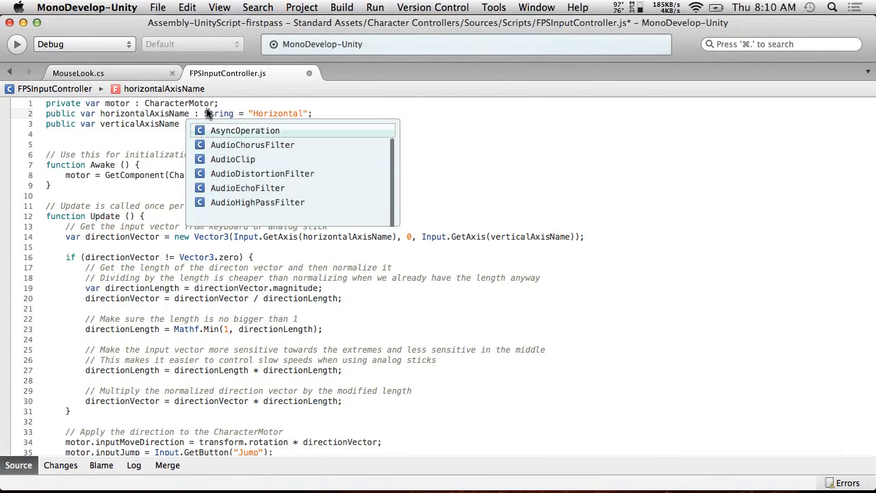
key("Escape")
key("Down")
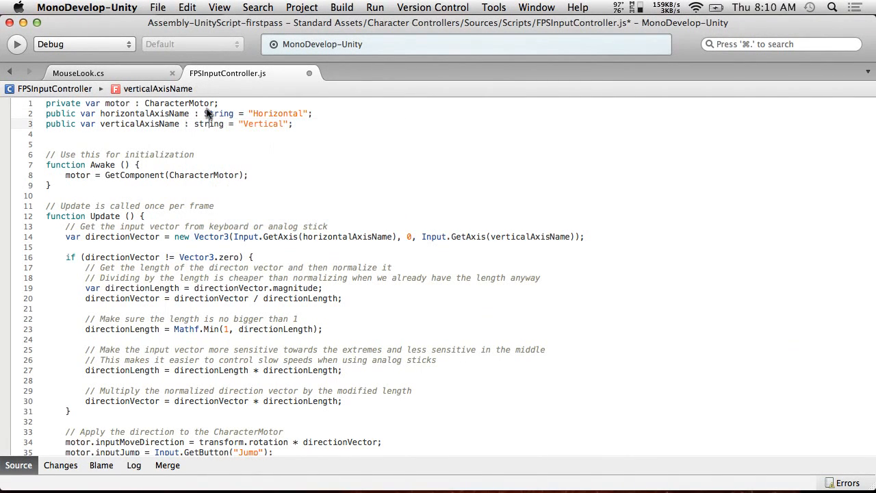
key("Delete")
type("S")
key("Escape")
left_click(210, 5)
left_click(164, 53)
Switch to Unity and test the players' movement in the split-screen scene in two play sessions
key("super+Tab")
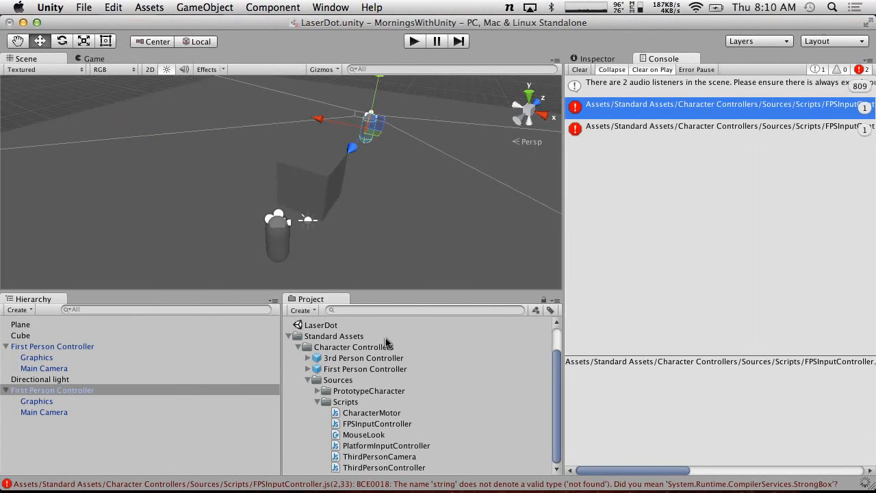
left_click(414, 42)
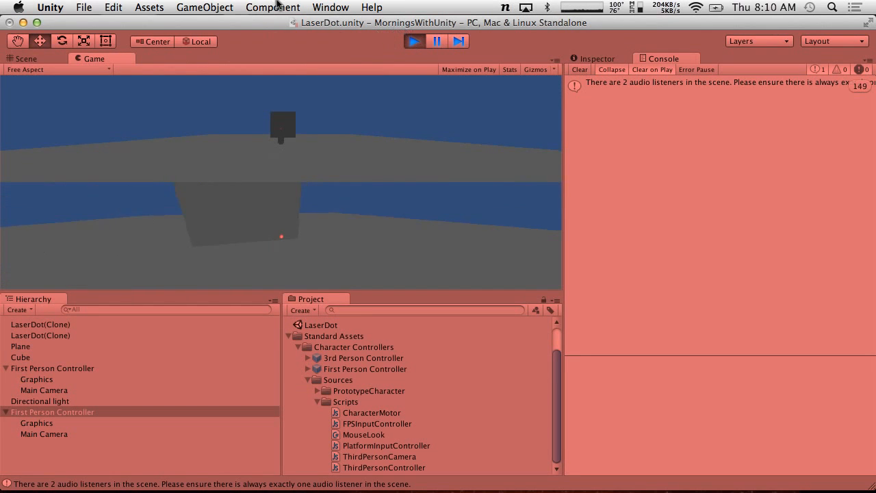
key("d")
key("a")
key("s")
key("d")
key("w")
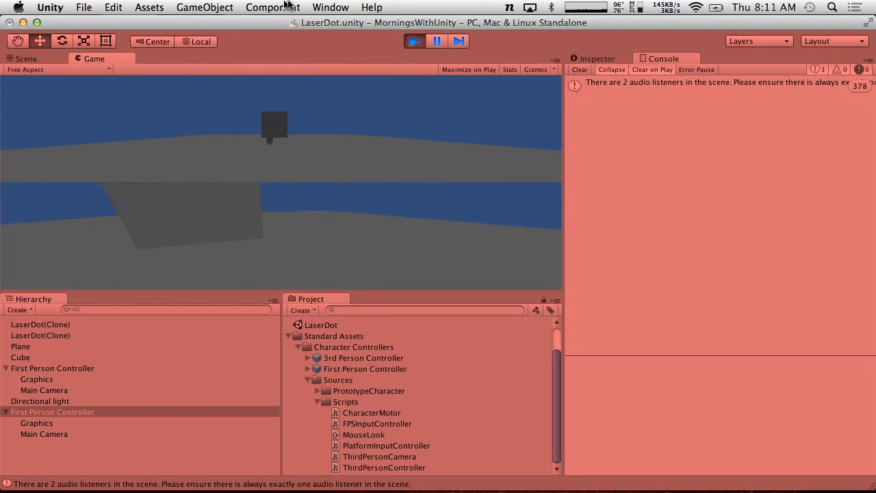
left_click(416, 42)
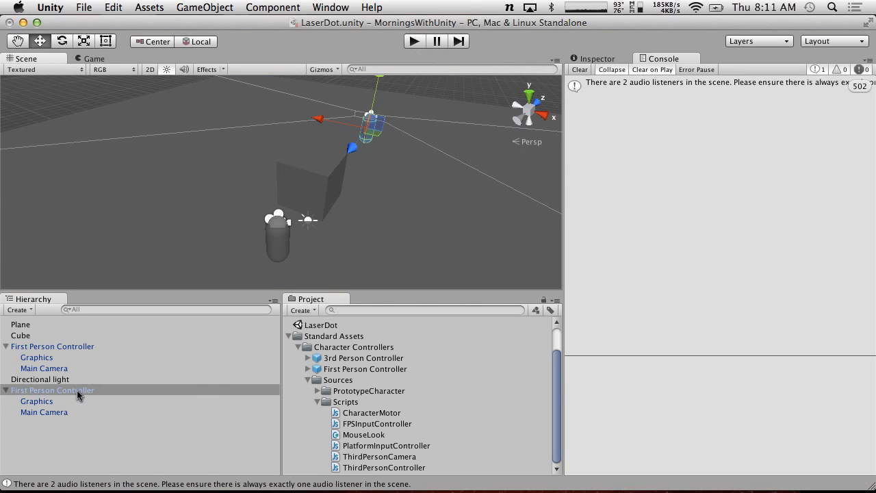
left_click(414, 41)
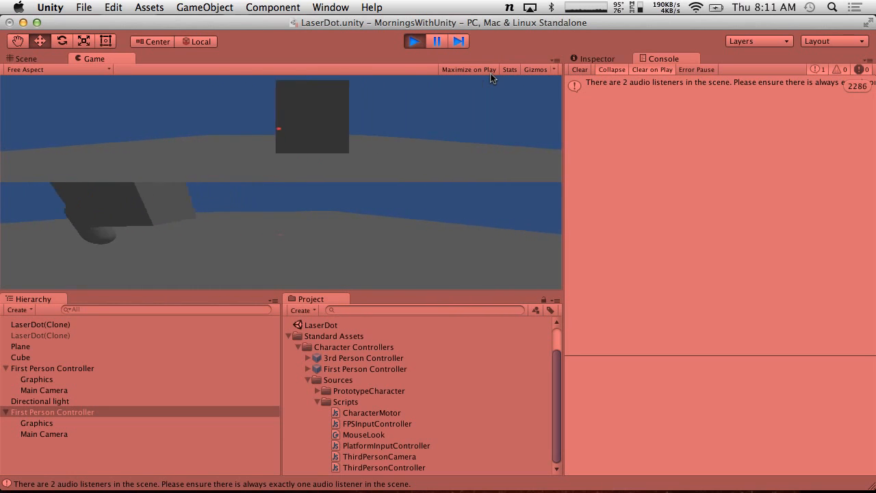
left_click(414, 41)
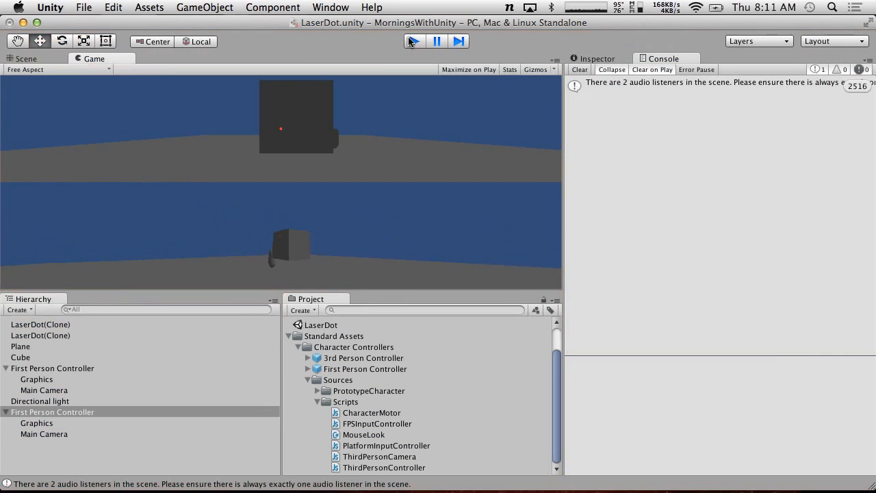
Remove the extra blank line below the verticalAxisName declaration in FPSInputController, and return to Unity
left_click(43, 412)
left_click(44, 400)
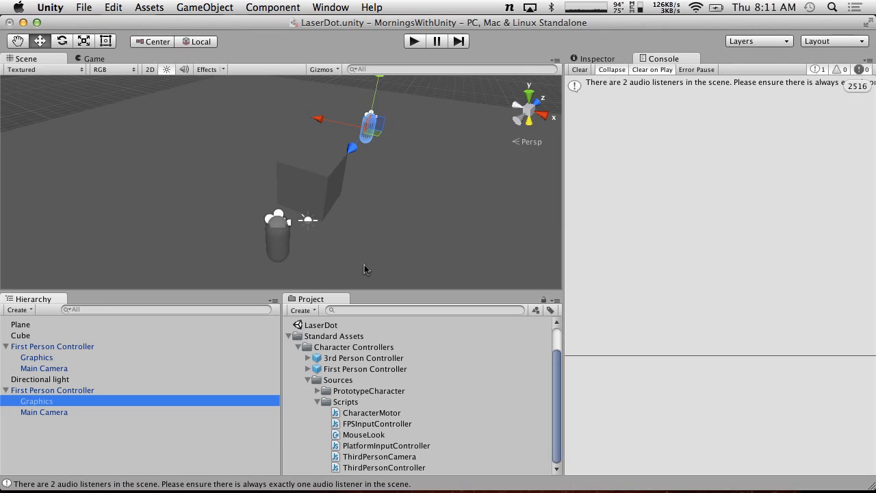
key("ctrl+Right")
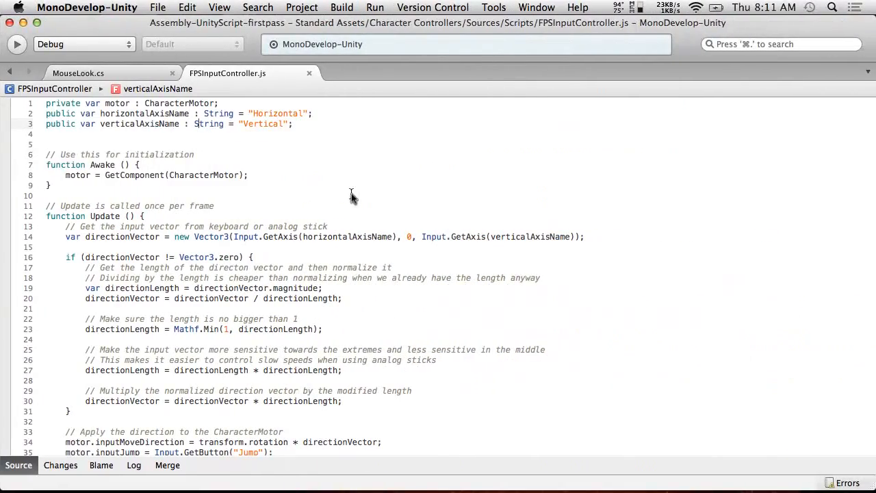
key("ctrl+Left")
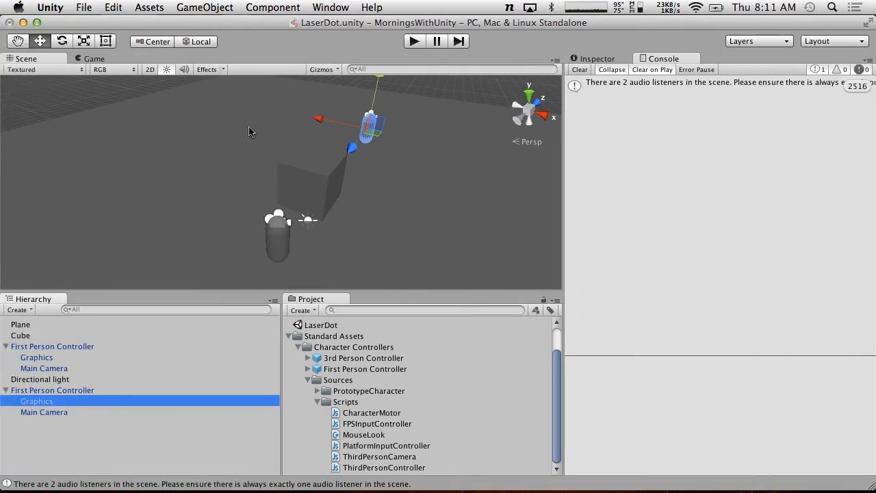
key("ctrl+Right")
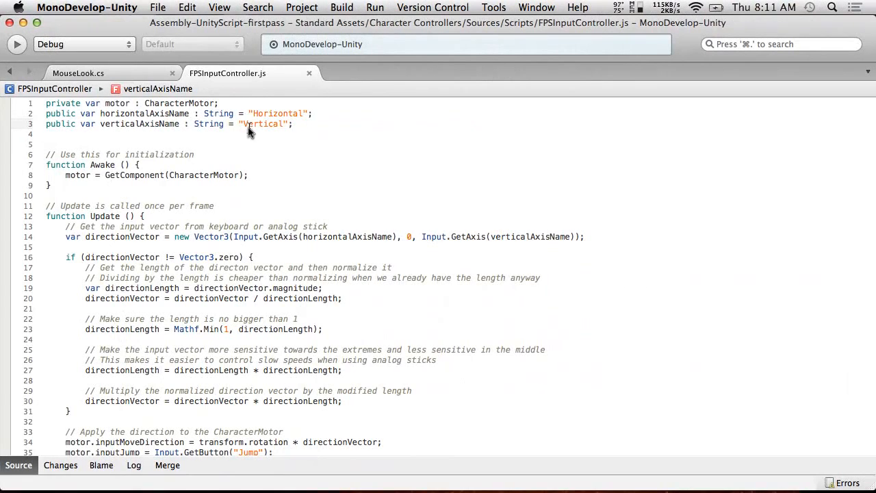
key("BackSpace")
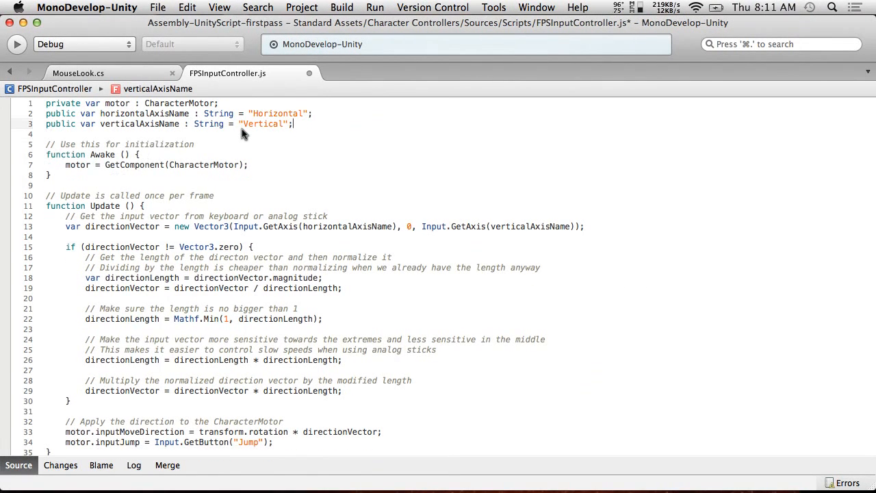
key("ctrl+Left")
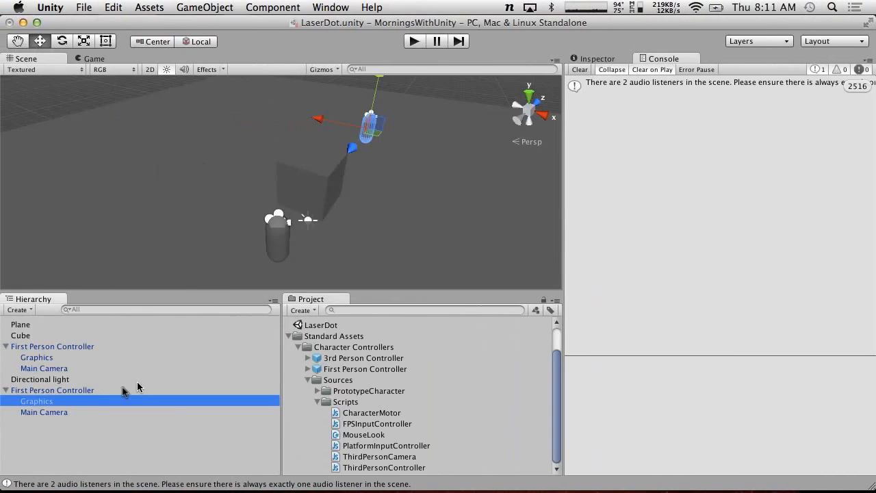
Duplicate the Horizontal and Vertical axes in the project's Input settings
left_click(177, 7)
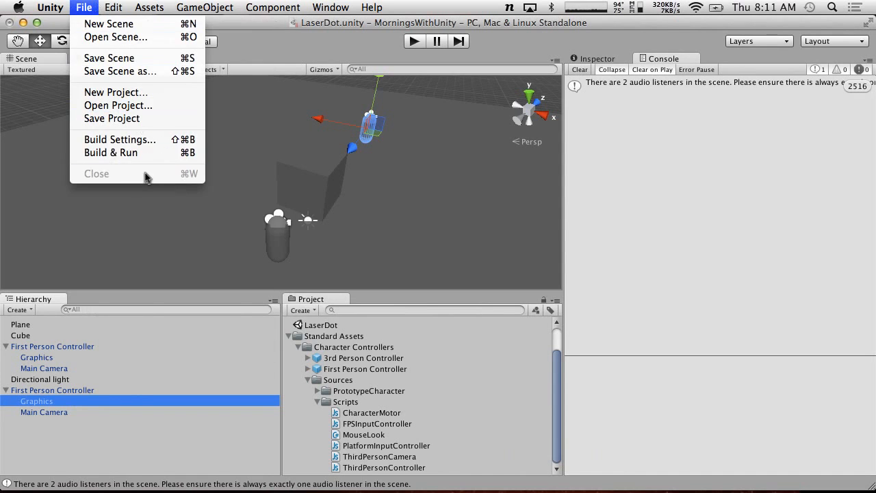
mouse_move(113, 7)
mouse_move(195, 296)
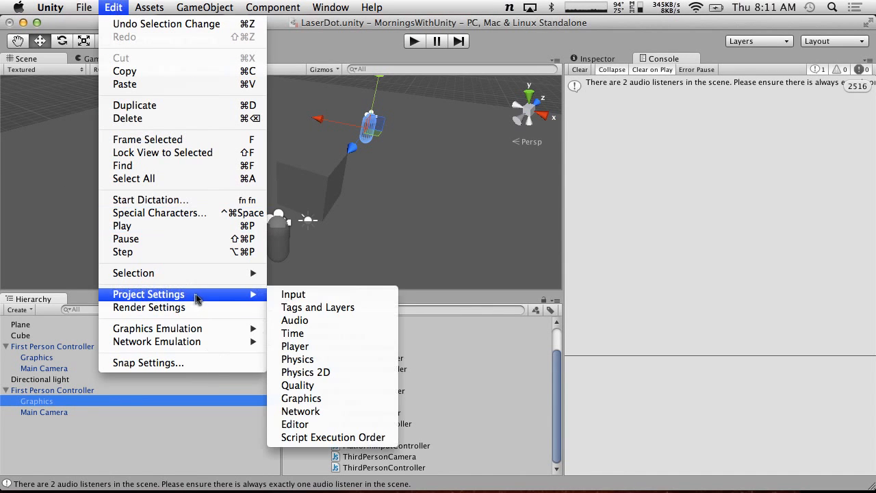
left_click(317, 294)
scroll(666, 124, "up", 3)
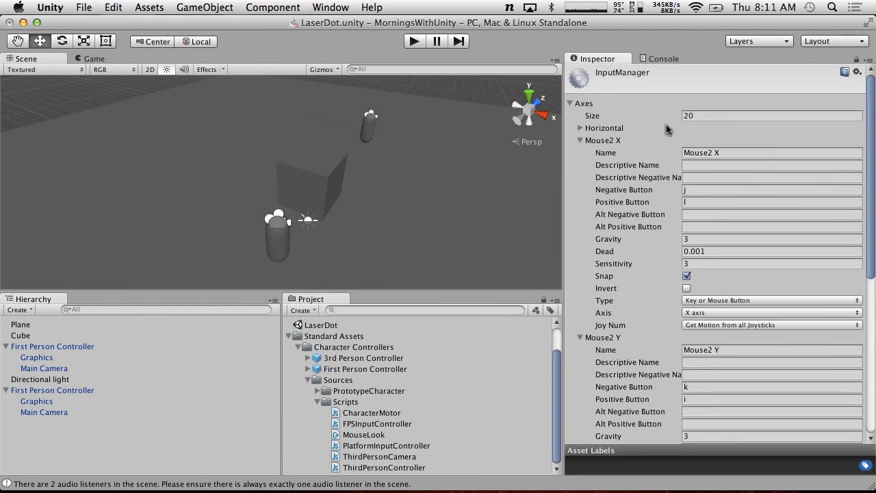
left_click(579, 140)
left_click(580, 152)
right_click(599, 128)
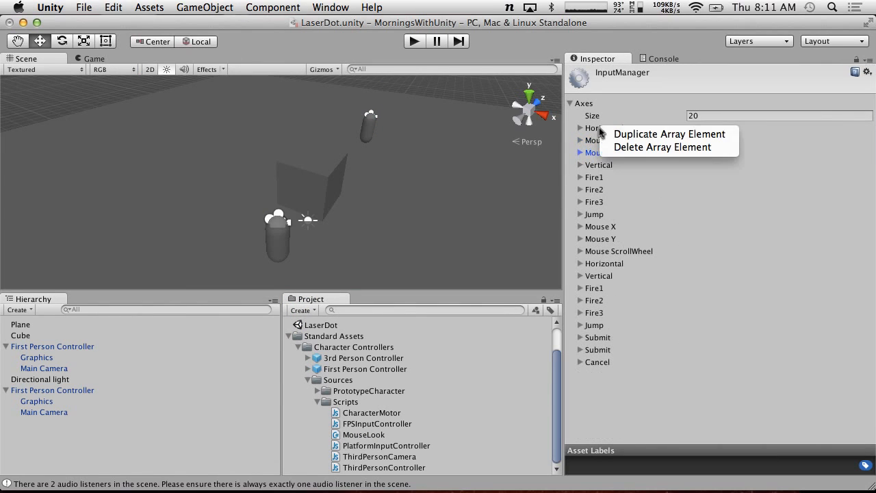
left_click(619, 134)
right_click(603, 175)
left_click(651, 182)
Rename the duplicated axes as Horizontal2 and Vertical2
left_click(580, 141)
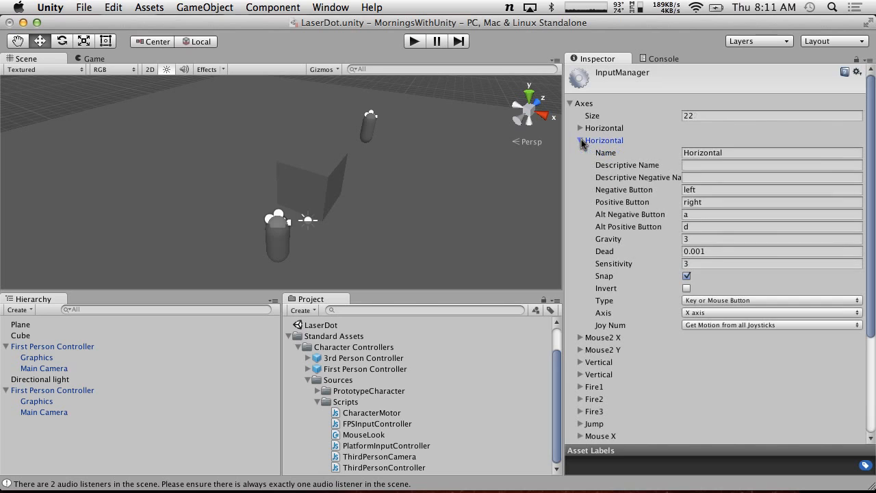
left_click(752, 152)
key("Right")
type("2")
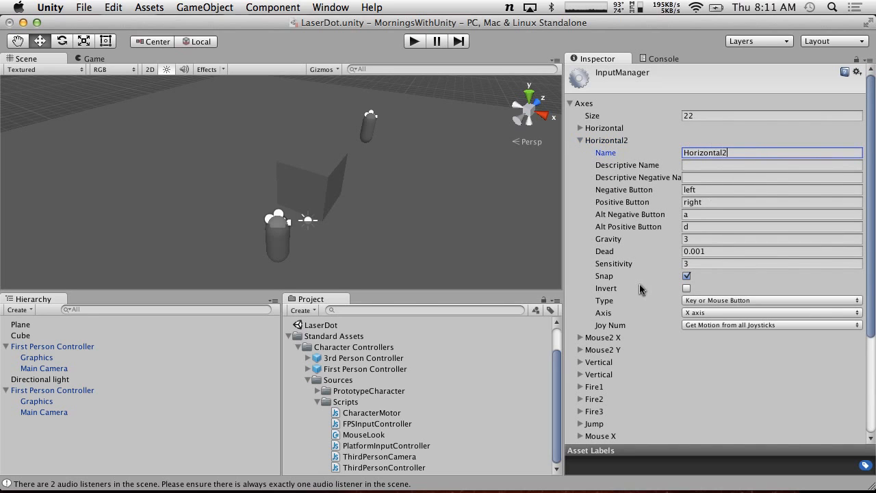
left_click(580, 374)
left_click(744, 387)
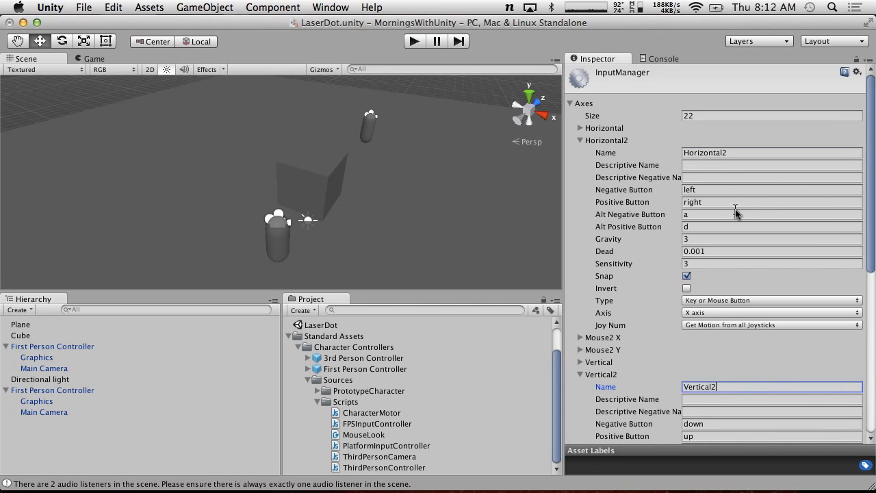
Clear the Negative and Positive Buttons of the Horizontal axis and the Alt Negative and Alt Positive Buttons of Horizontal2
left_click(579, 128)
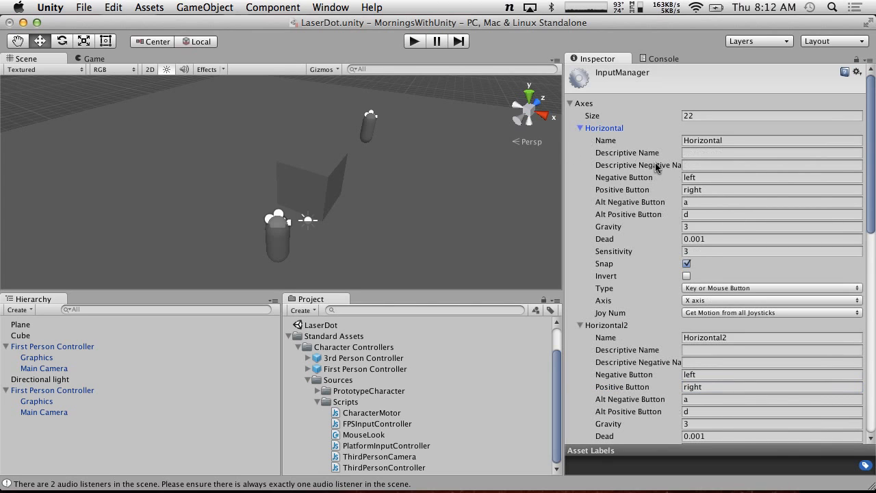
left_click(718, 179)
key("BackSpace")
left_click(718, 191)
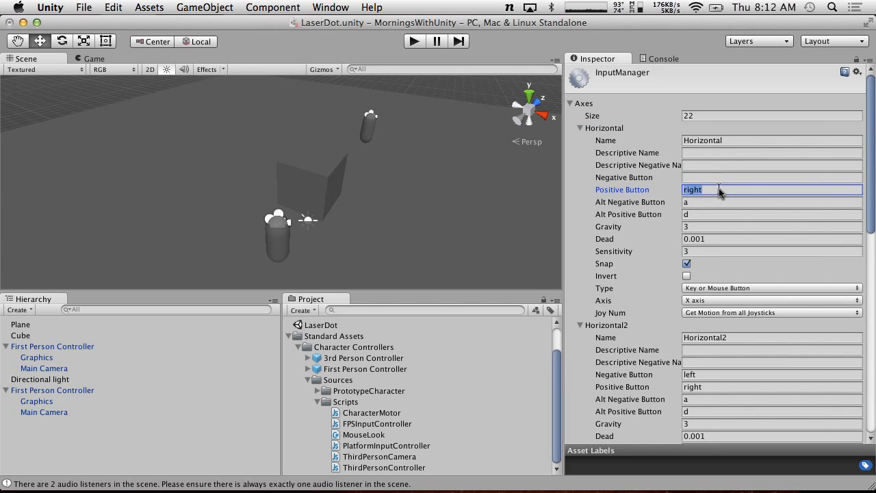
scroll(716, 352, "down", 3)
left_click(697, 319)
key("BackSpace")
left_click(696, 331)
key("BackSpace")
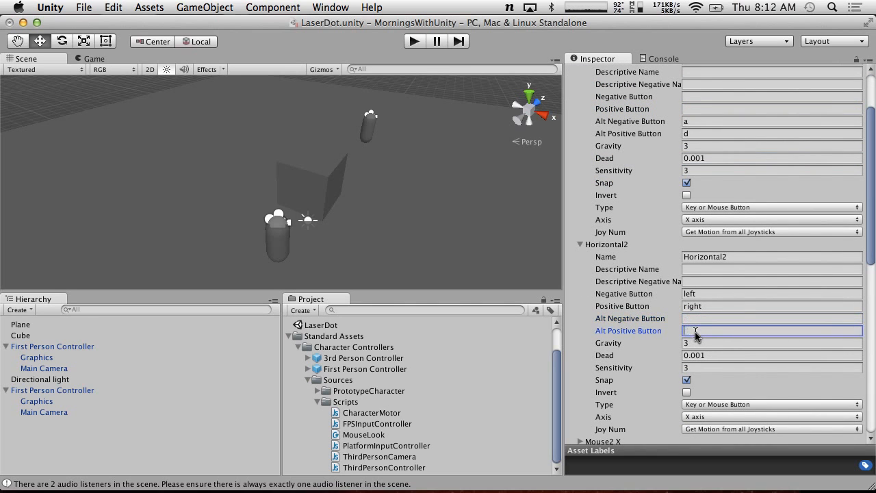
Clear the Negative and Positive Buttons of the Vertical axis and the Alt Negative and Alt Positive Buttons of Vertical2
scroll(695, 334, "down", 3)
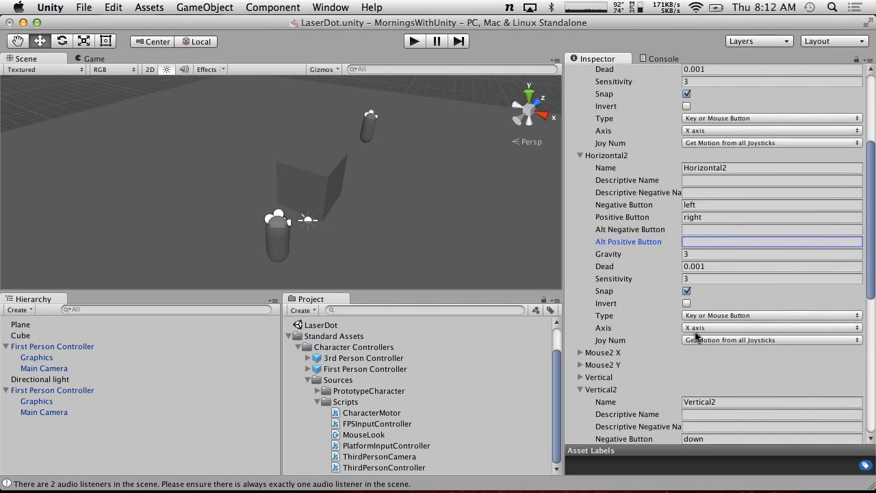
scroll(696, 334, "down", 3)
left_click(620, 293)
scroll(637, 308, "down", 2)
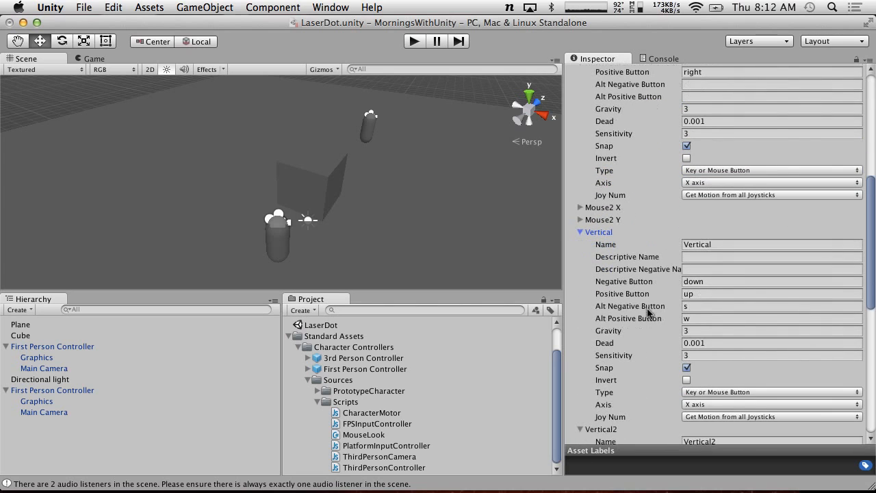
left_click(710, 282)
left_click(715, 295)
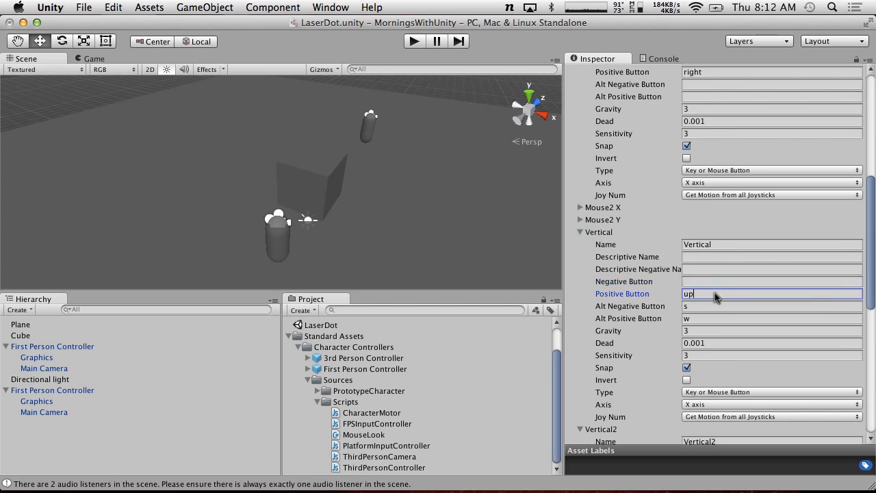
scroll(714, 294, "down", 5)
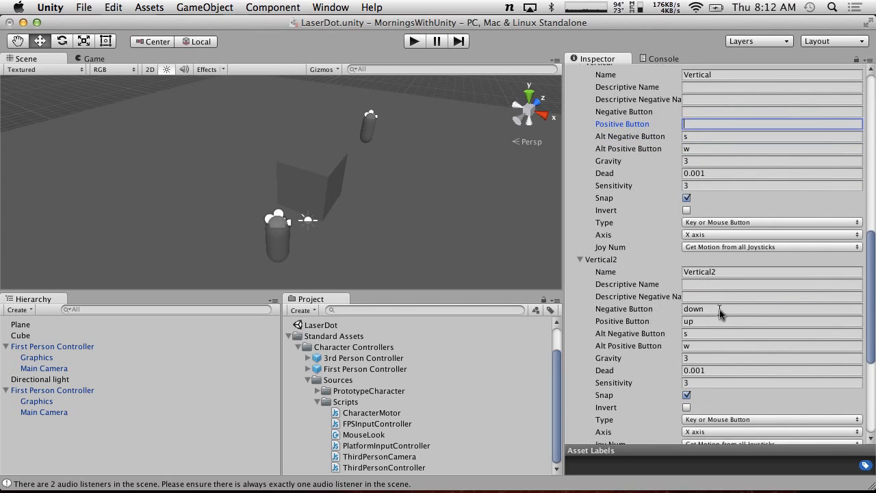
left_click(711, 335)
left_click(689, 346)
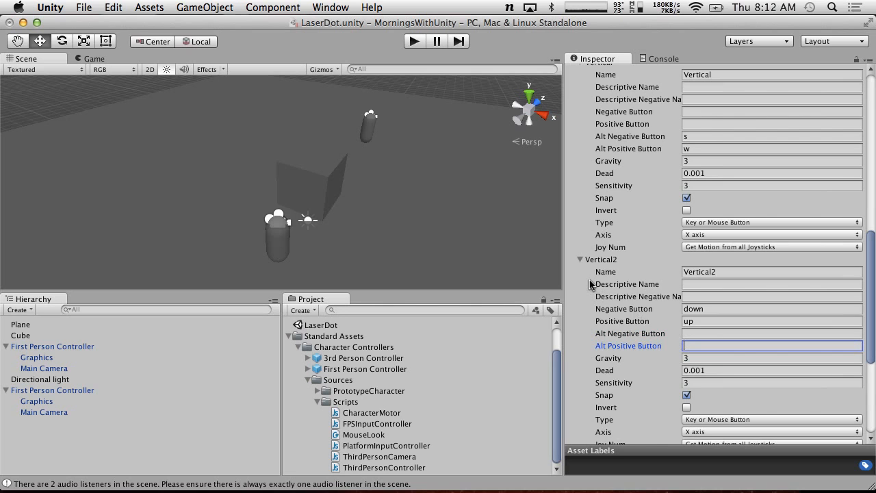
Play the scene to test WASD movement with the edited input axes, and stop it
left_click(414, 41)
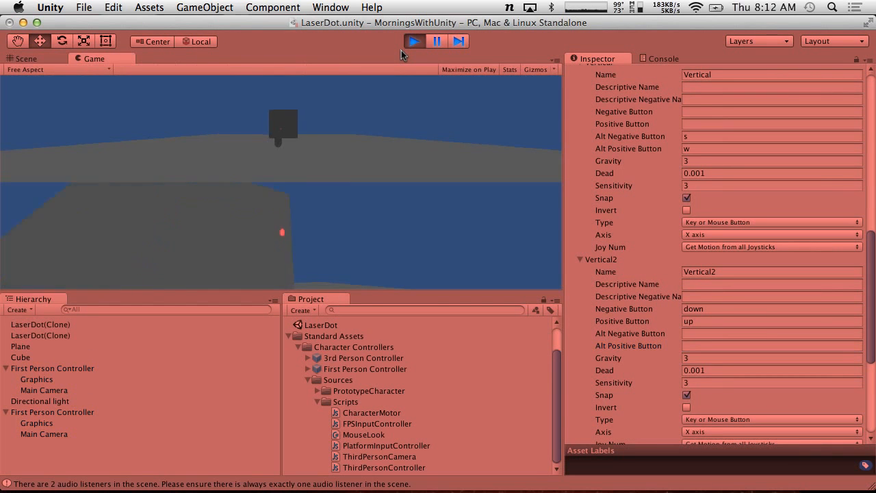
key("s")
key("w")
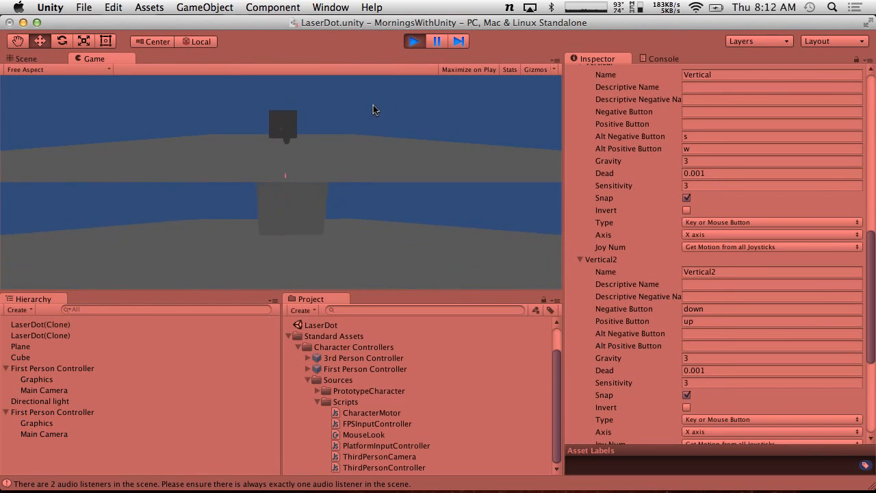
key("s")
key("a")
key("d")
key("w")
key("s")
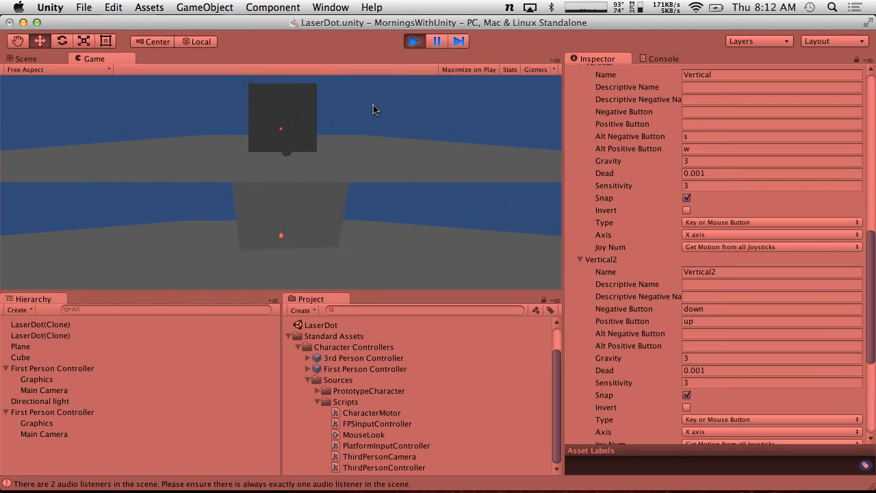
key("w")
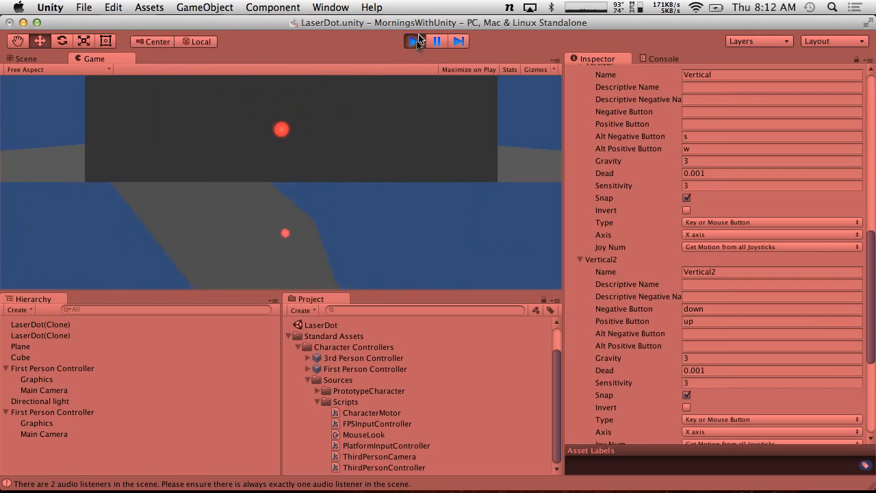
left_click(414, 43)
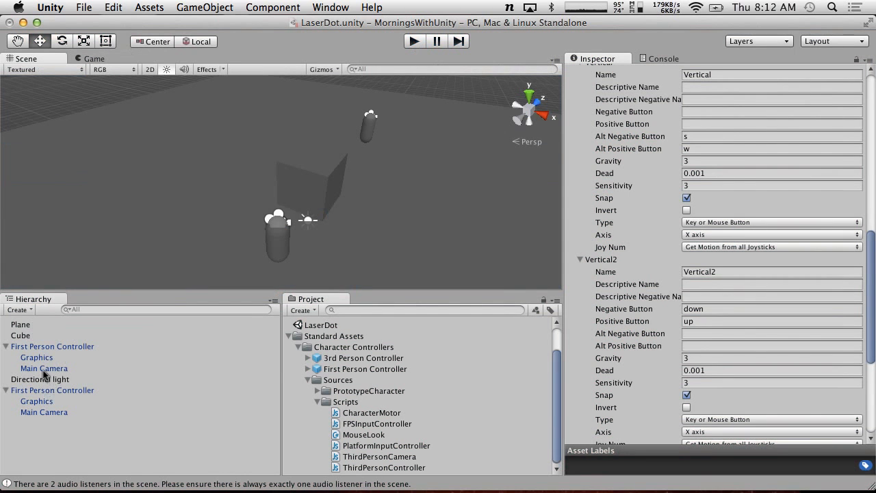
Set the second First Person Controller's FPSInput Controller axis names to Horizontal2 and Vertical2, and save the scene
left_click(46, 370)
left_click(34, 348)
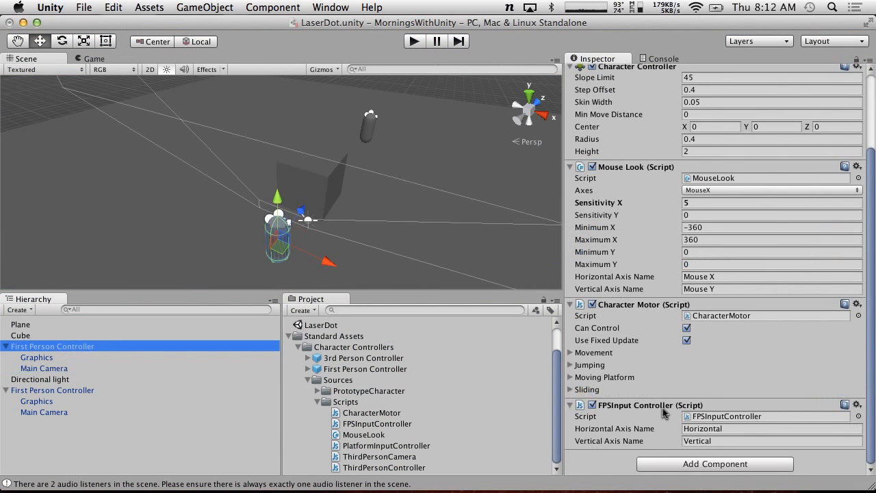
left_click(734, 430)
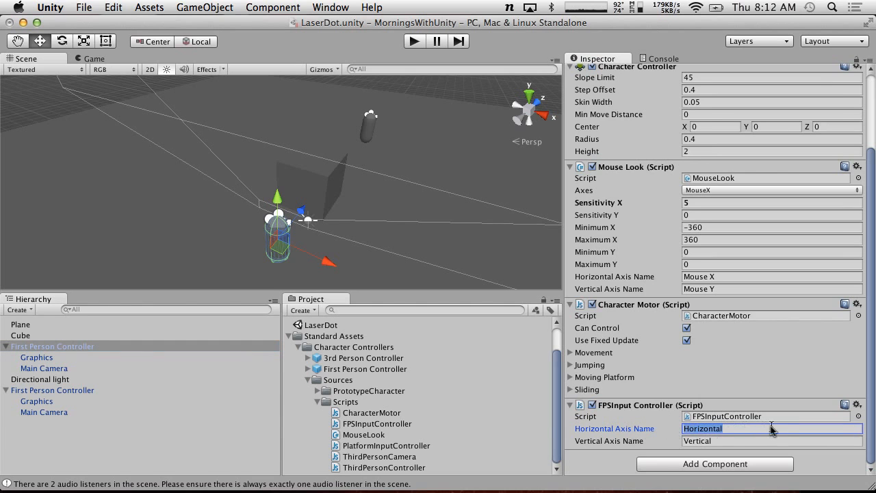
left_click(66, 380)
left_click(81, 390)
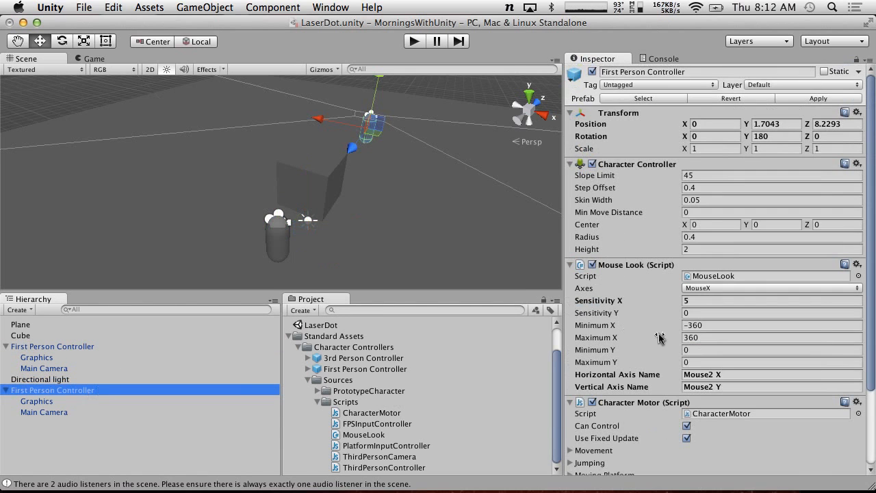
scroll(715, 380, "down", 5)
left_click(750, 431)
left_click(770, 431)
type("2")
left_click(746, 444)
left_click(757, 444)
type("2")
left_click(50, 6)
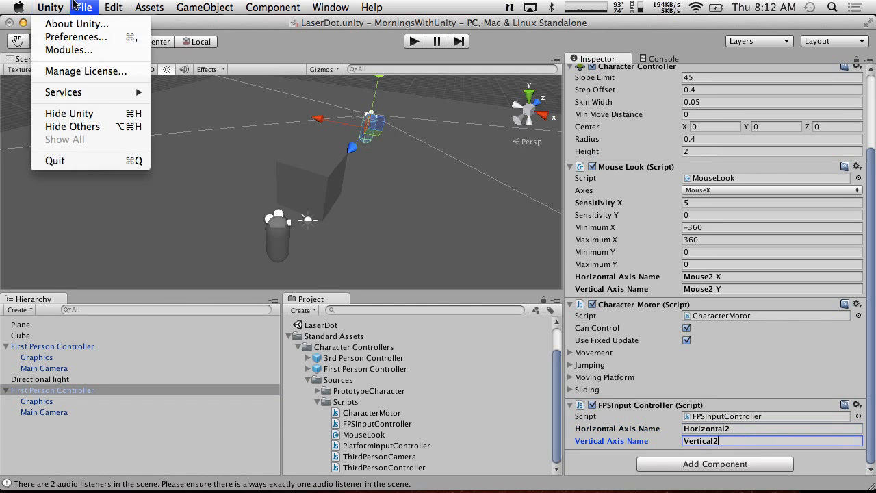
mouse_move(83, 7)
left_click(96, 59)
Play the split-screen scene to test moving the two players separately with WASD and the arrow keys, and stop it
left_click(414, 41)
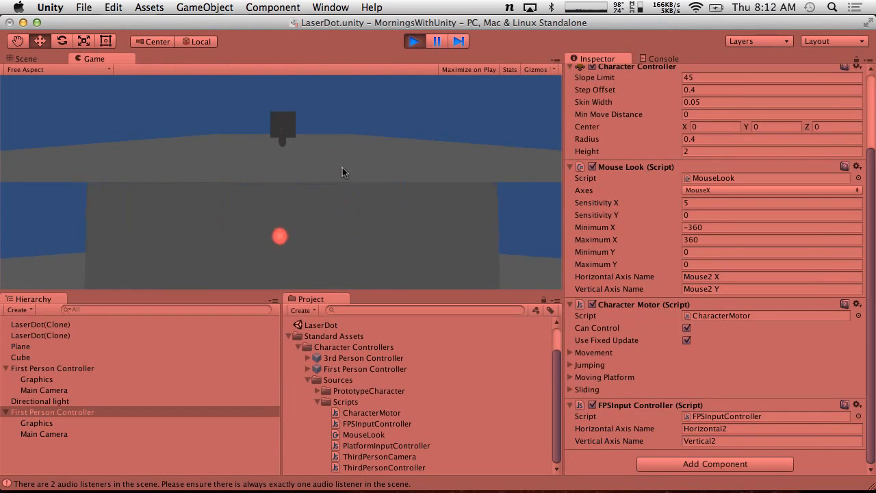
key("s")
key("w")
key("d")
key("a")
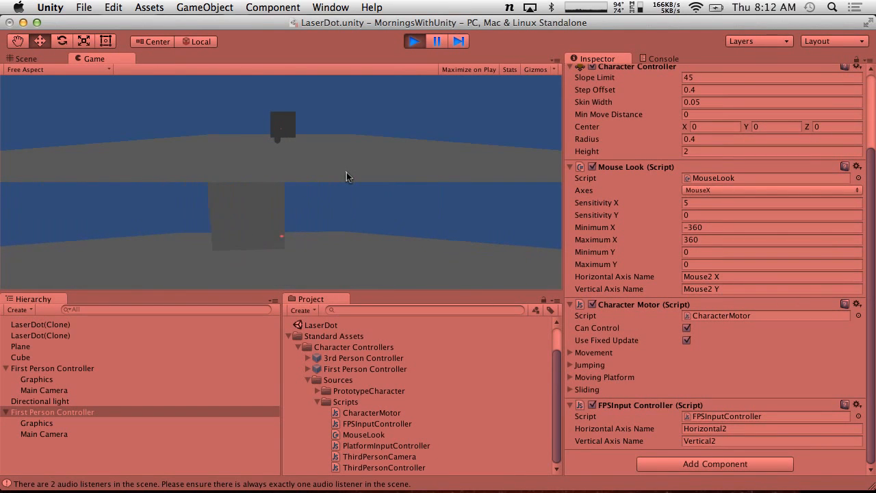
key("d")
key("s")
key("a")
key("w")
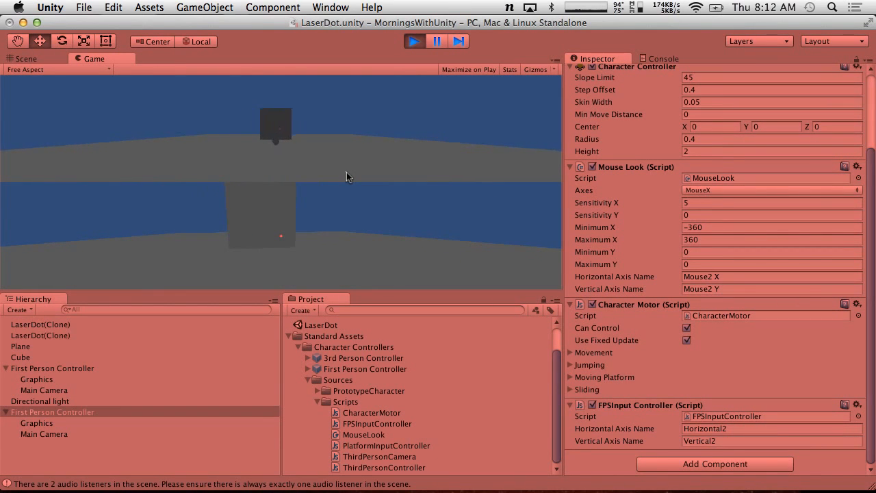
key("d")
key("Left")
key("a")
key("d")
key("s")
key("w")
key("a")
left_click(415, 41)
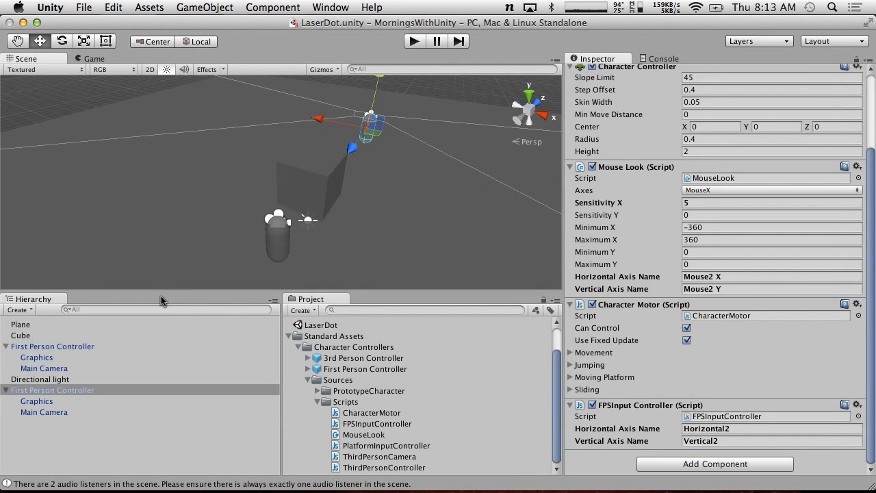
Save the scene, and place a duplicate of the 03LaserDot folder's LaserDot scene at the project's root level
left_click(113, 7)
mouse_move(83, 7)
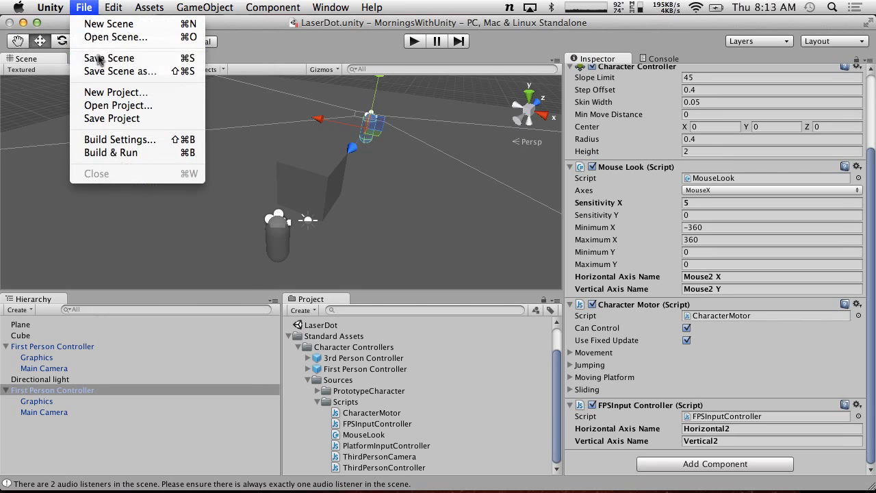
left_click(99, 58)
left_click(288, 336)
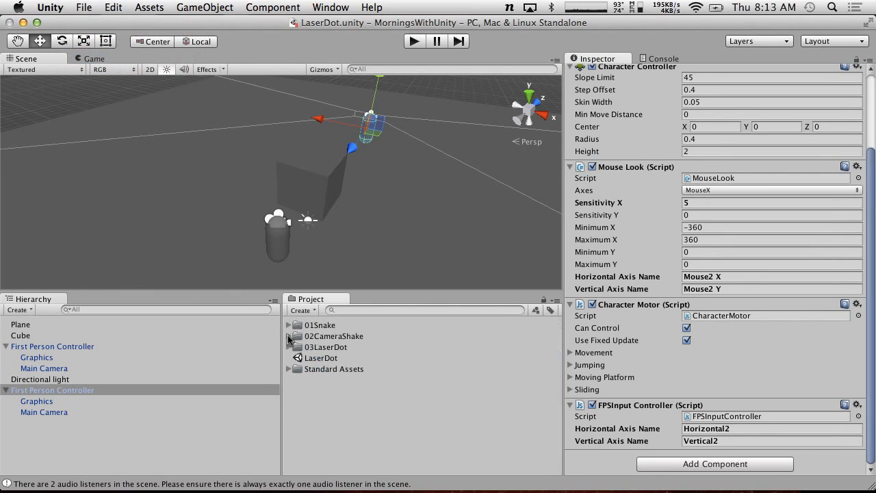
left_click(288, 347)
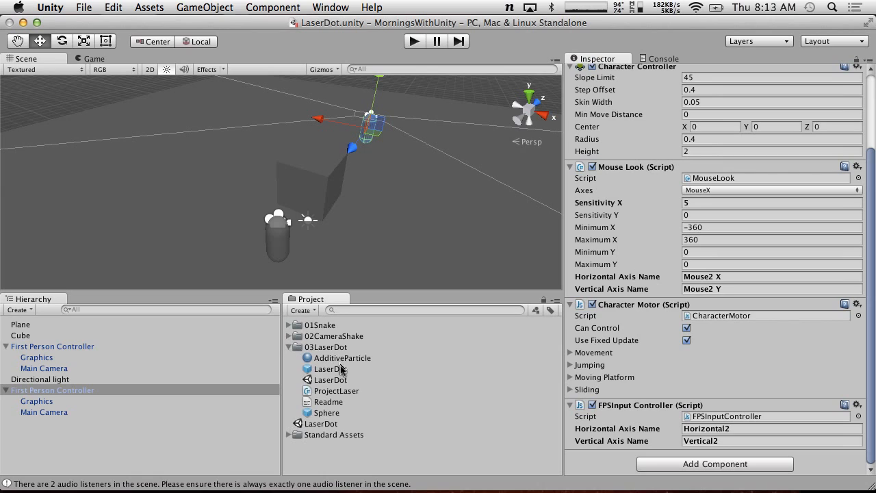
left_click(339, 380)
left_click_drag(355, 462, 355, 455)
left_click(335, 381)
key("super+d")
left_click_drag(334, 392, 324, 446)
Open the LaserDot 1 scene to tell the copies apart, and rename the root-level LaserDot scene as SplitScreen
left_click(324, 425)
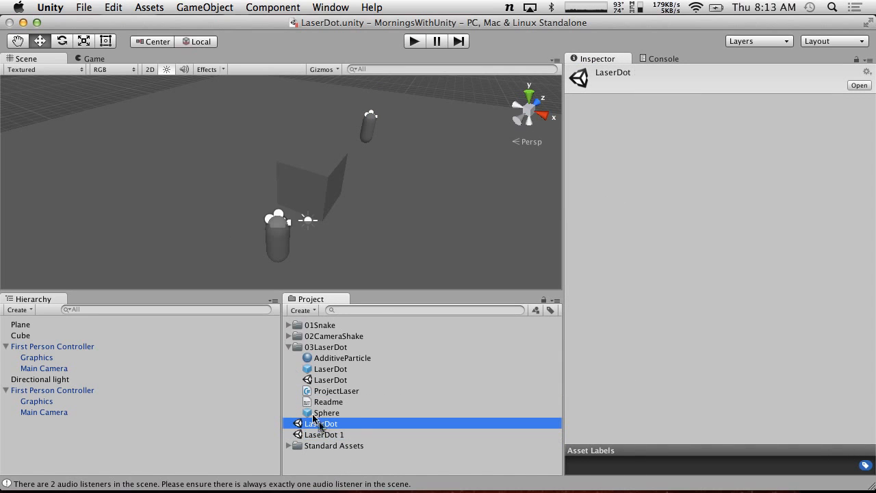
double_click(331, 436)
left_click(330, 425)
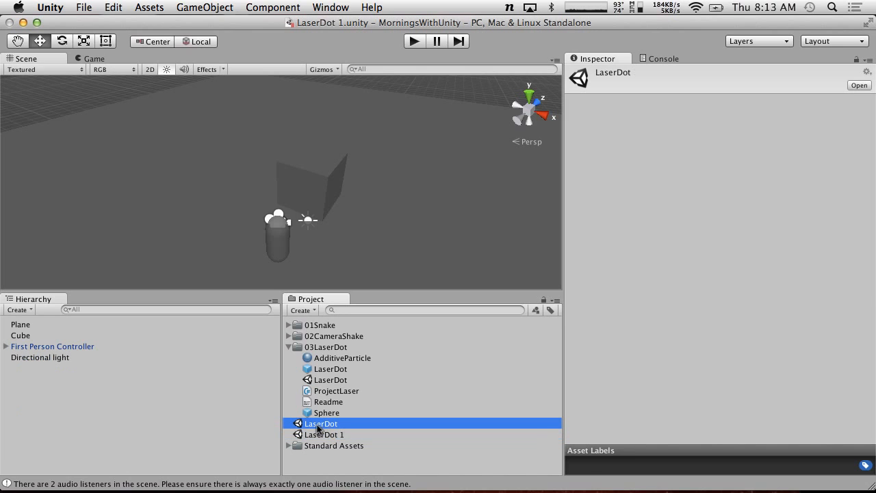
left_click(318, 425)
type("Split")
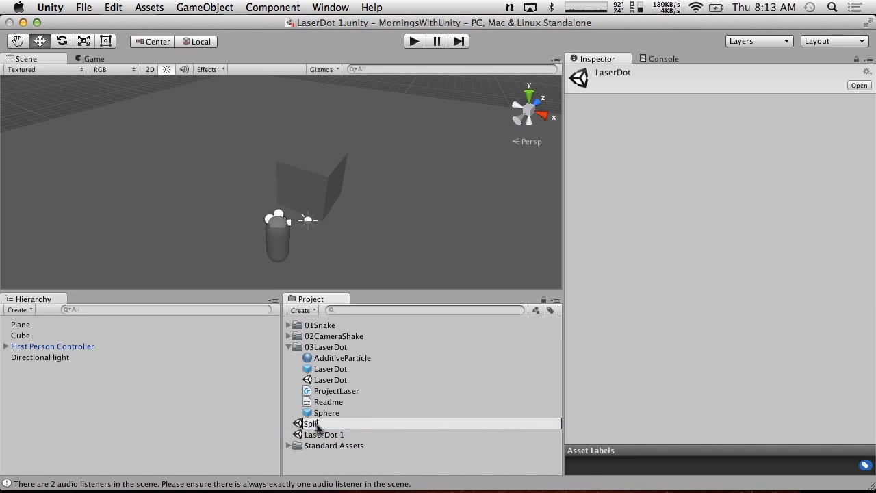
type("Screen")
key("Return")
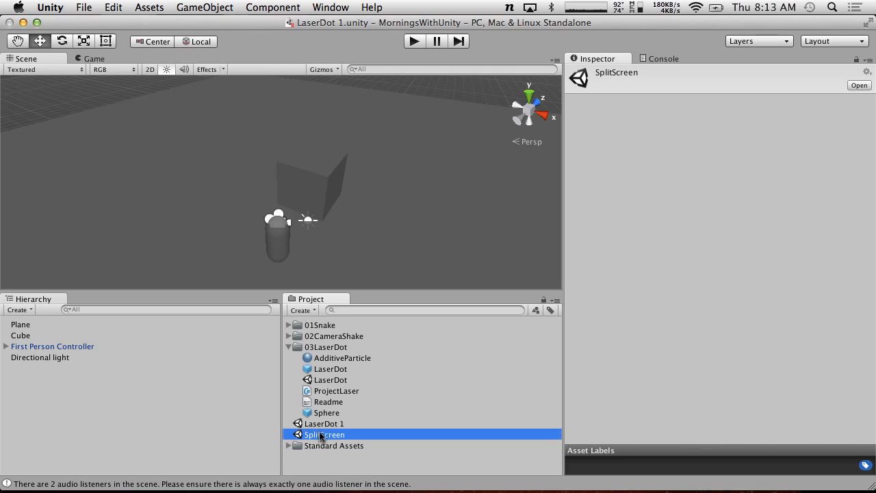
Rename the LaserDot 1 scene as Overlay, and place a duplicate of the LaserDot prefab at the project's root level, named LaserDotOverlay
left_click(317, 425)
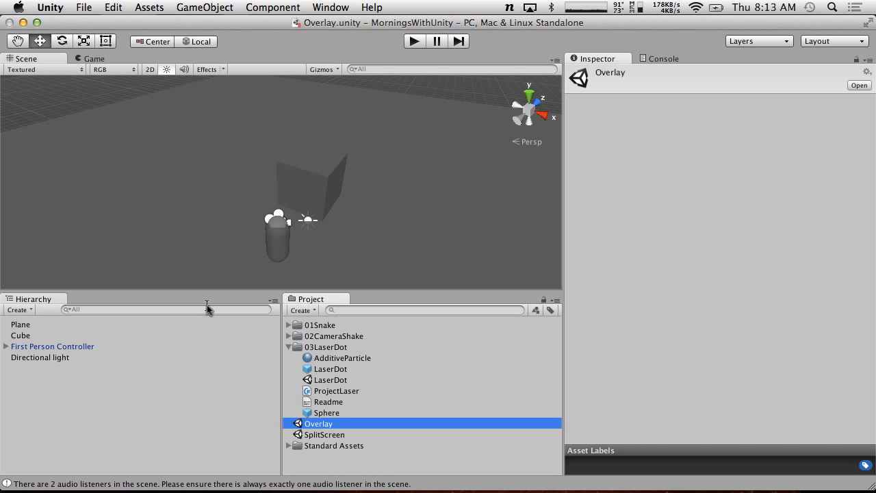
left_click(331, 369)
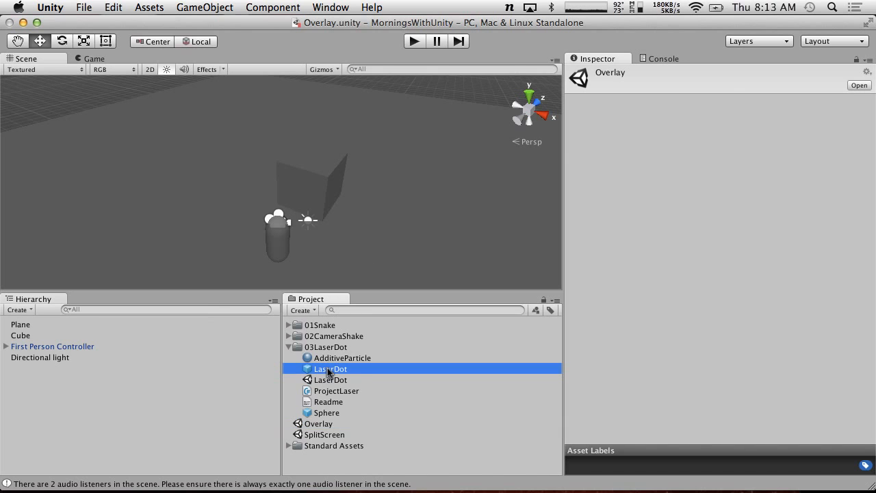
key("super+d")
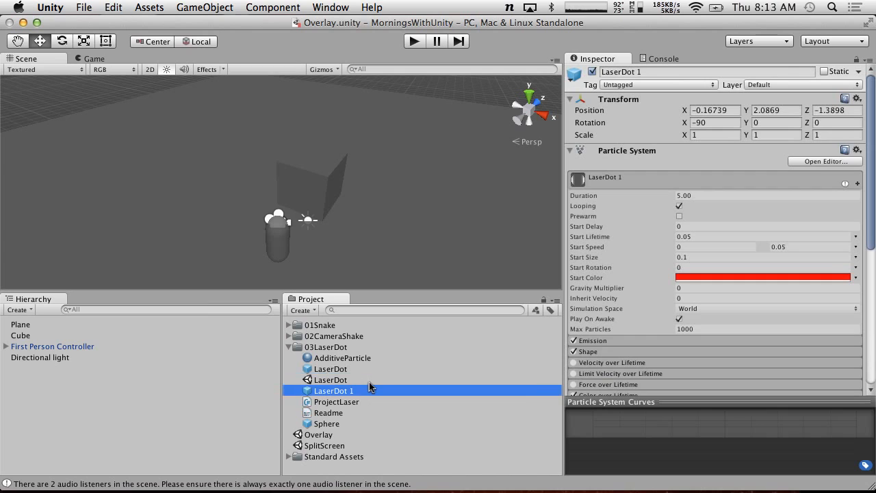
left_click_drag(330, 394, 346, 449)
left_click(349, 424)
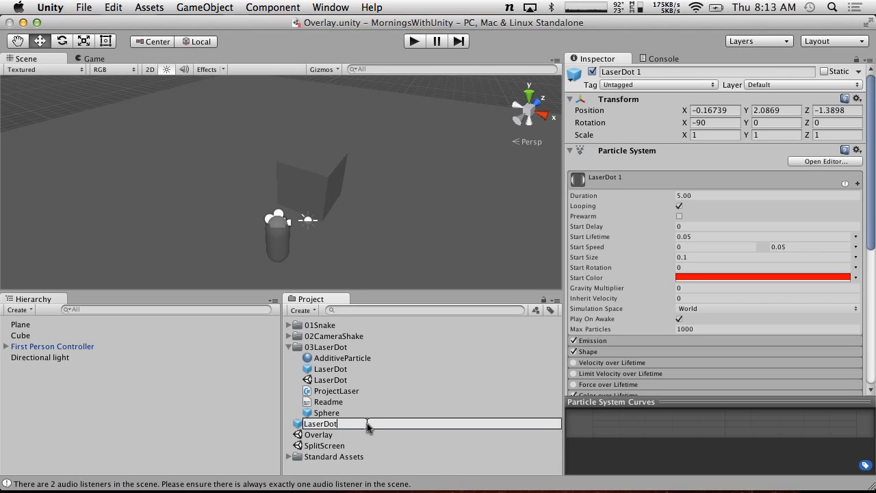
type("Overlay")
key("Return")
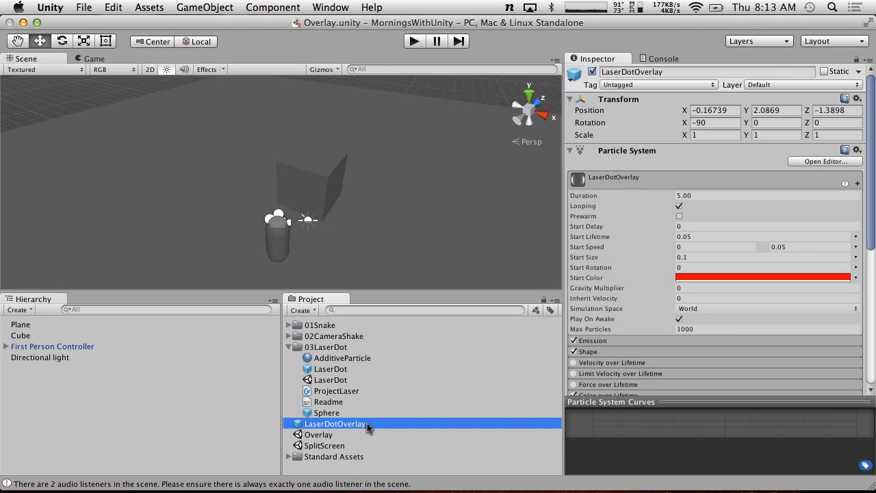
Expand the First Person Controller, play the Overlay scene to examine the laser dot on the cube from different distances, and stop it
left_click(6, 347)
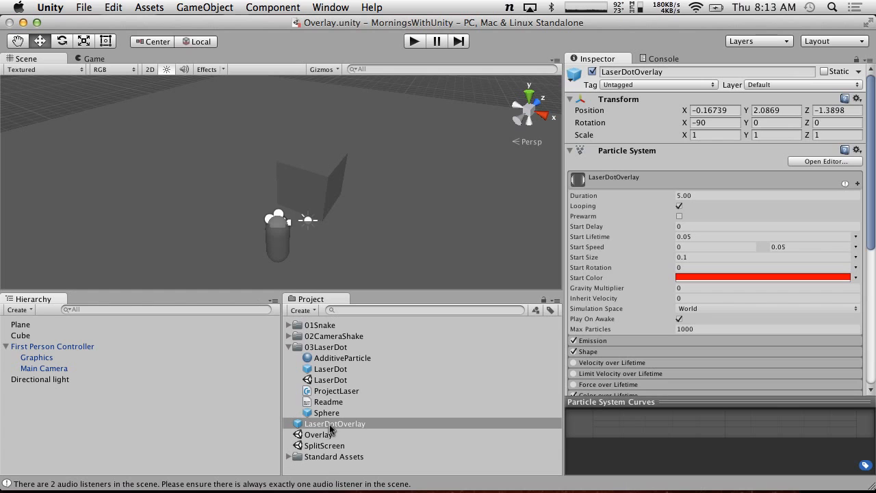
left_click(414, 41)
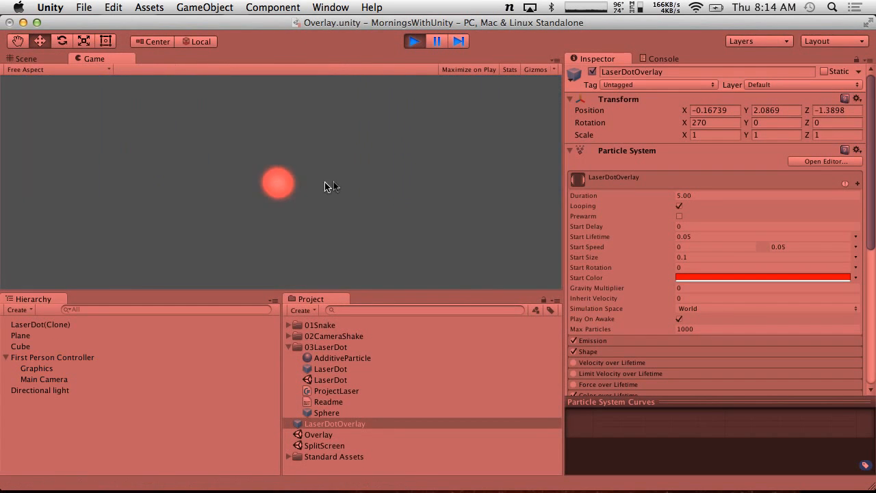
key("s")
key("a")
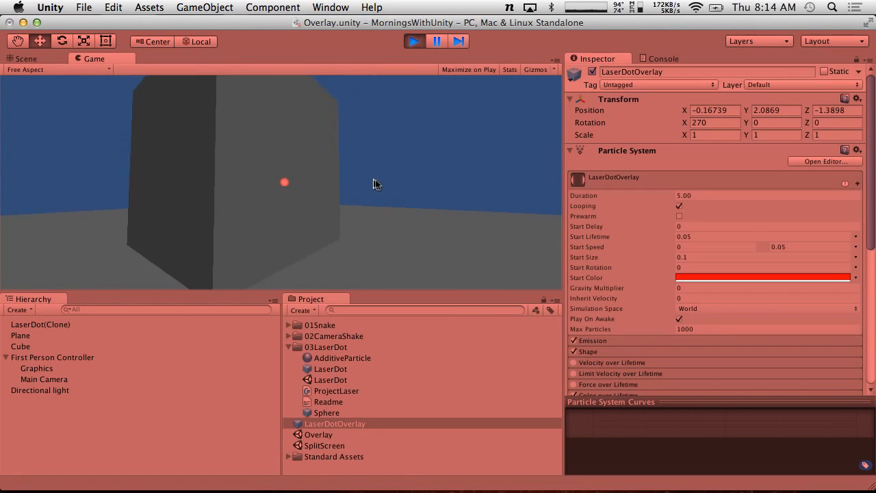
key("w")
key("a")
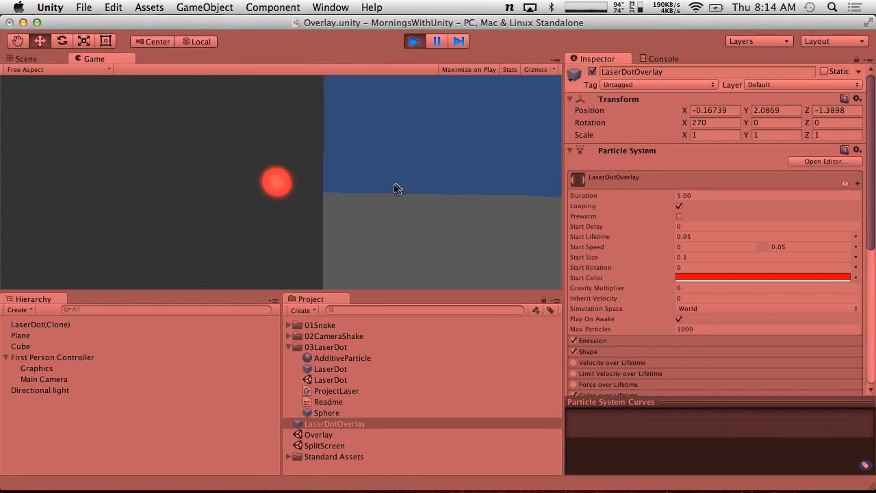
key("d")
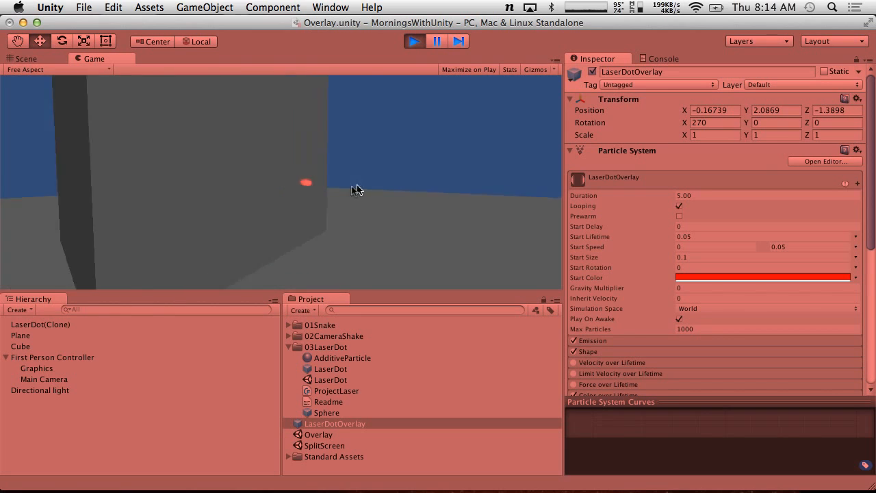
left_click(412, 43)
Assign the LaserDotOverlay prefab as the Laser in Main Camera's Project Laser script
scroll(634, 296, "down", 10)
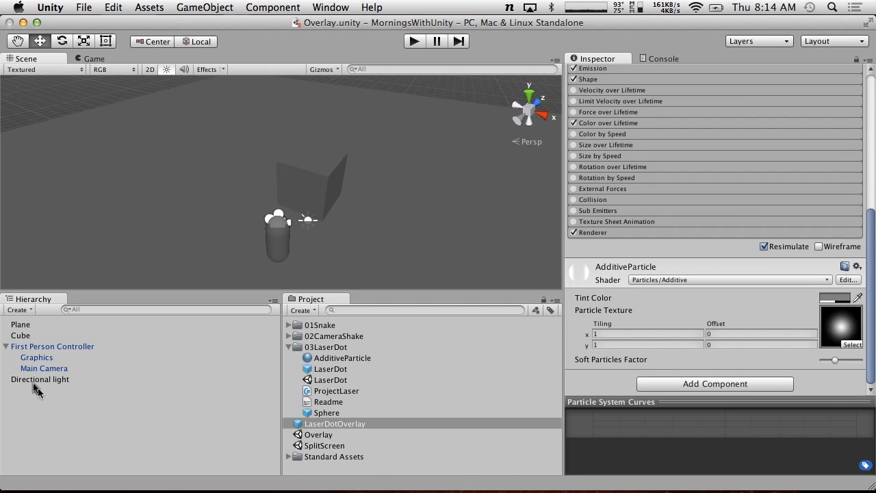
left_click(56, 367)
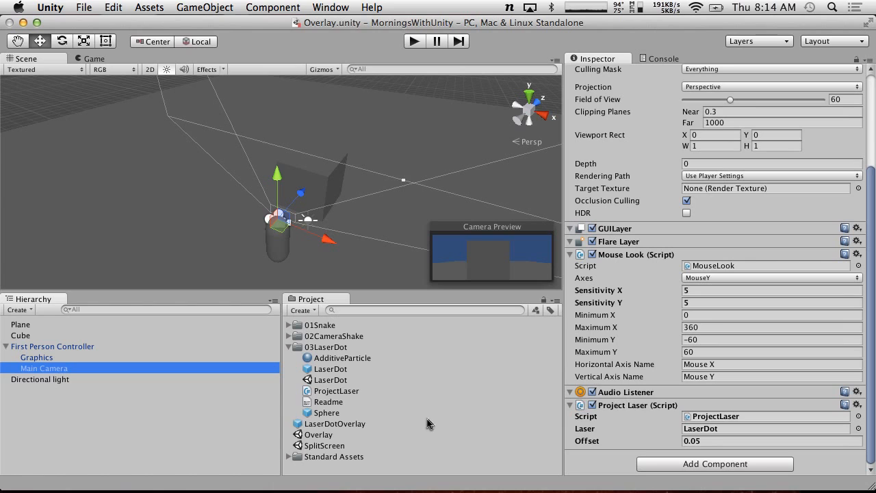
left_click_drag(346, 425, 732, 429)
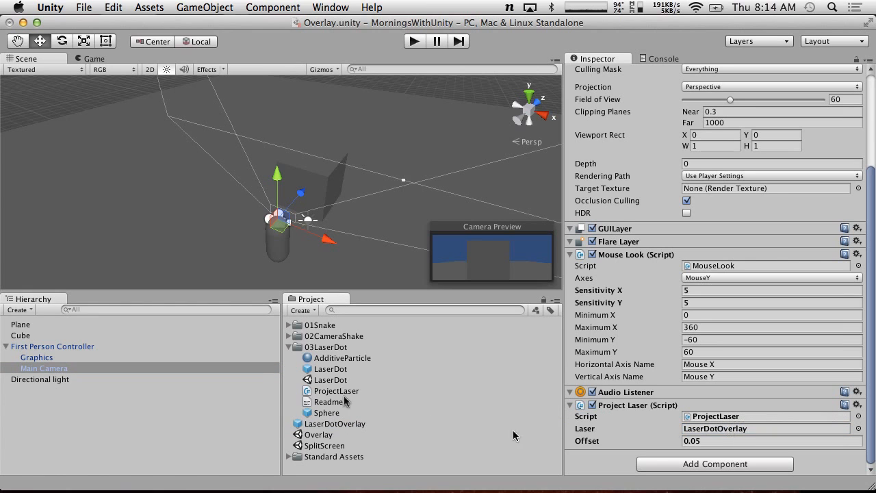
Review the LaserDotOverlay prefab's particle settings, and set the Offset in Main Camera's Project Laser script to 0
left_click(340, 423)
scroll(797, 254, "down", 1)
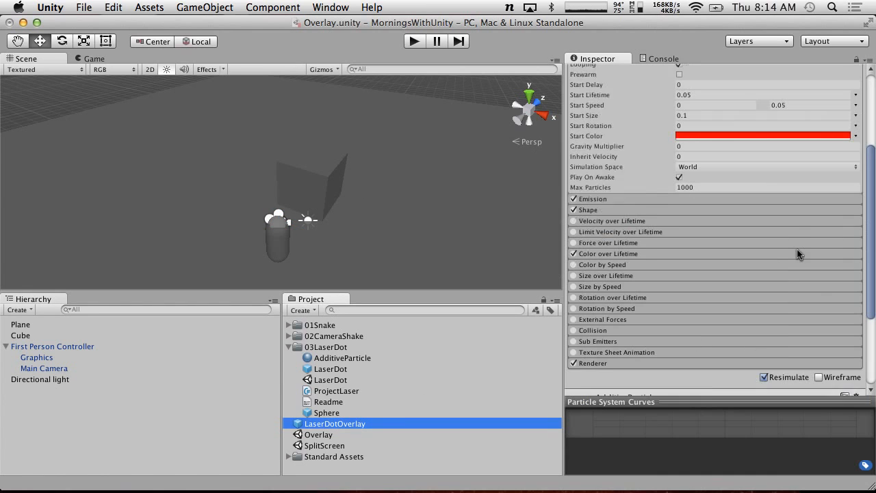
scroll(798, 255, "down", 4)
scroll(795, 257, "up", 10)
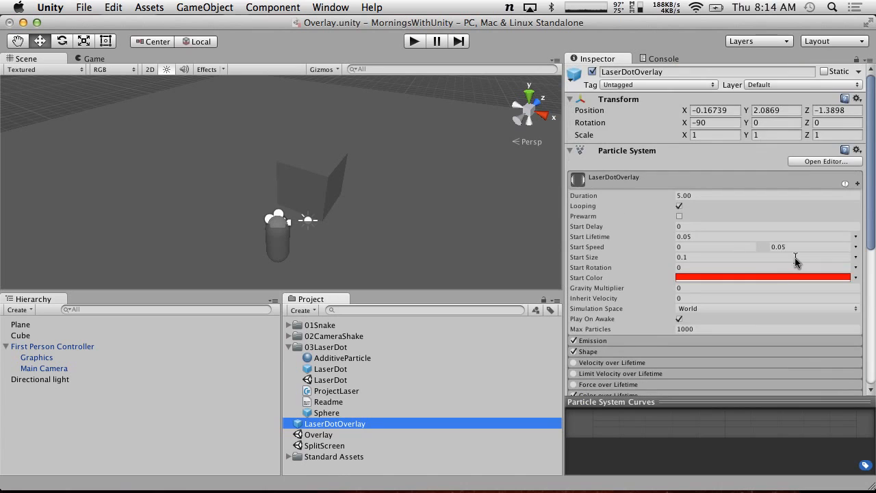
scroll(794, 257, "down", 10)
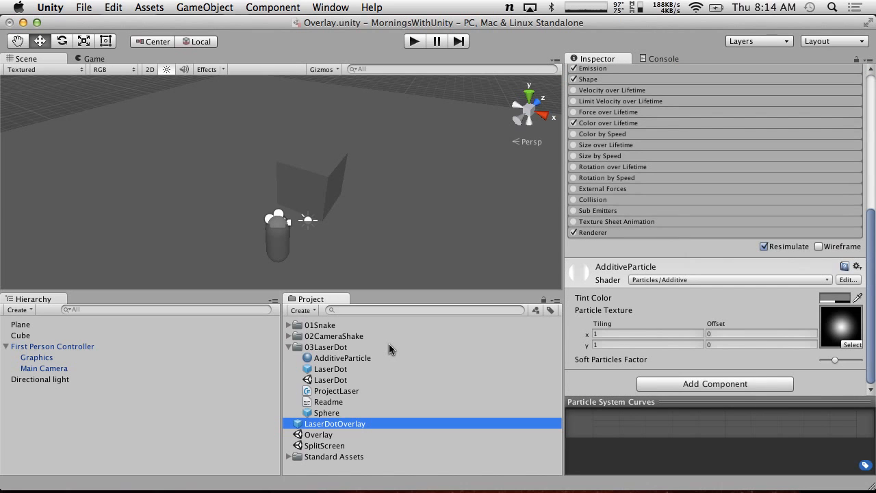
left_click(44, 368)
left_click(611, 440)
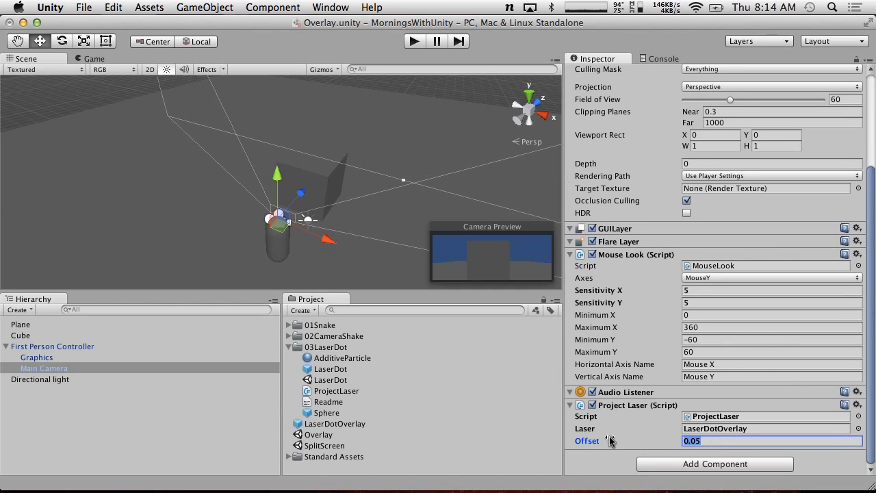
type("0")
Play the scene to examine how the zero-offset laser dot meets the cube's faces while moving around, and stop it
left_click(414, 41)
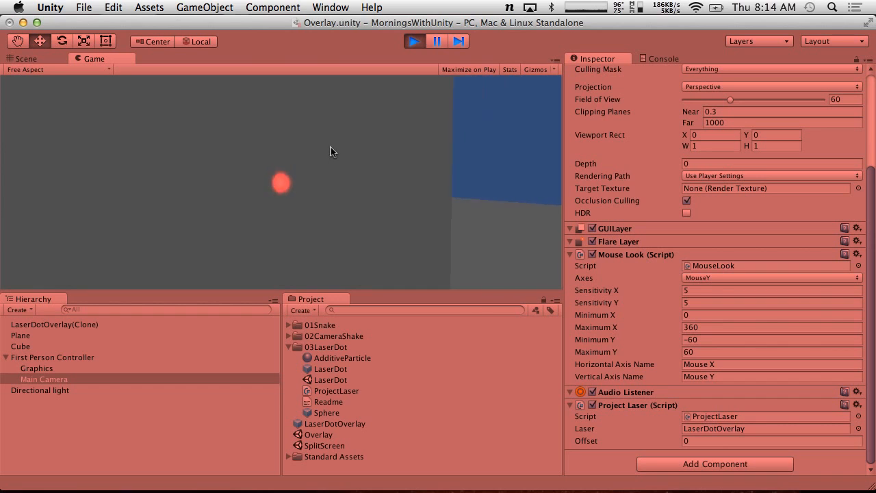
key("s")
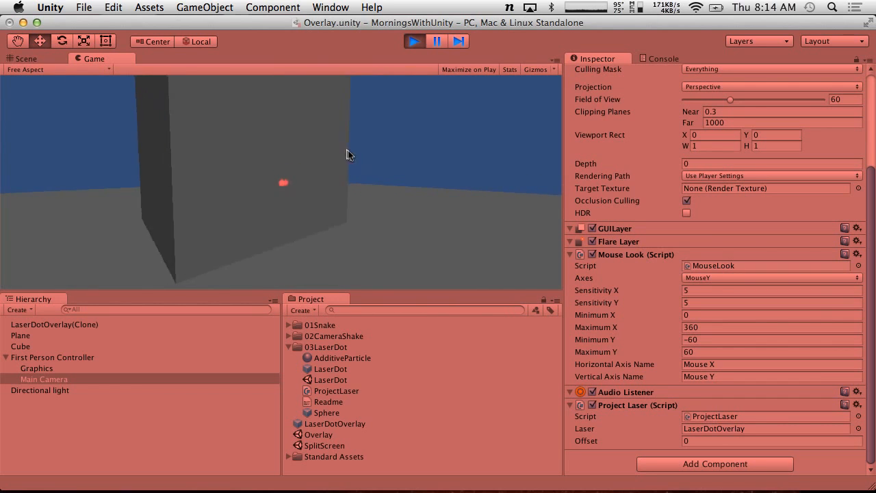
key("w")
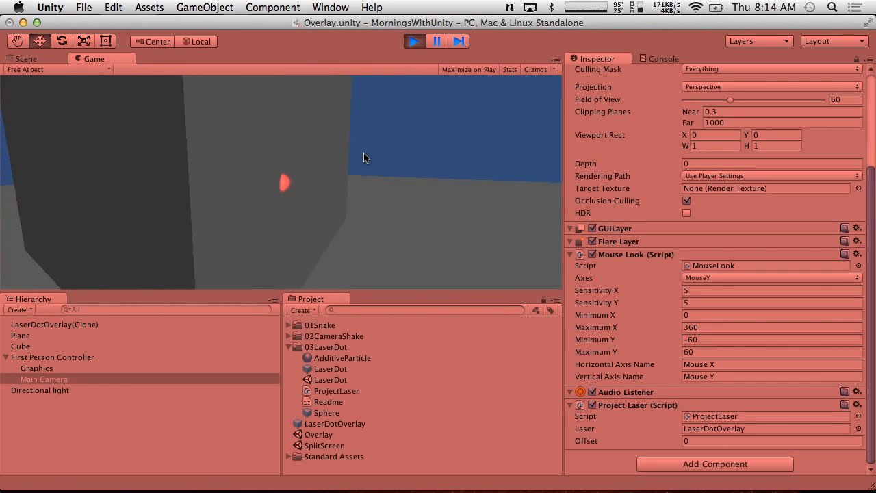
key("a")
key("d")
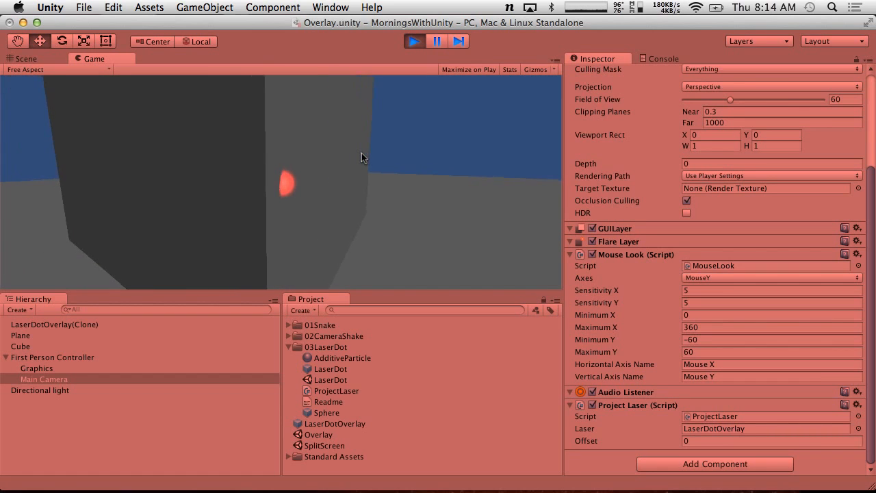
key("d")
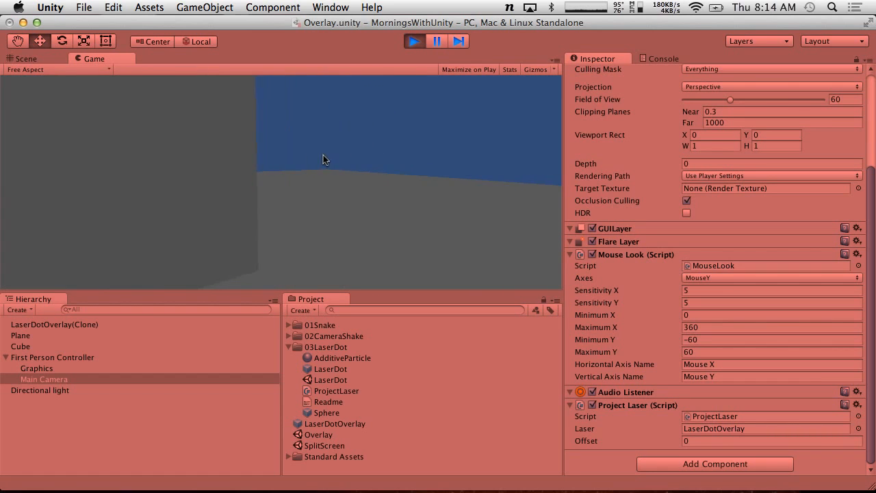
left_click(414, 42)
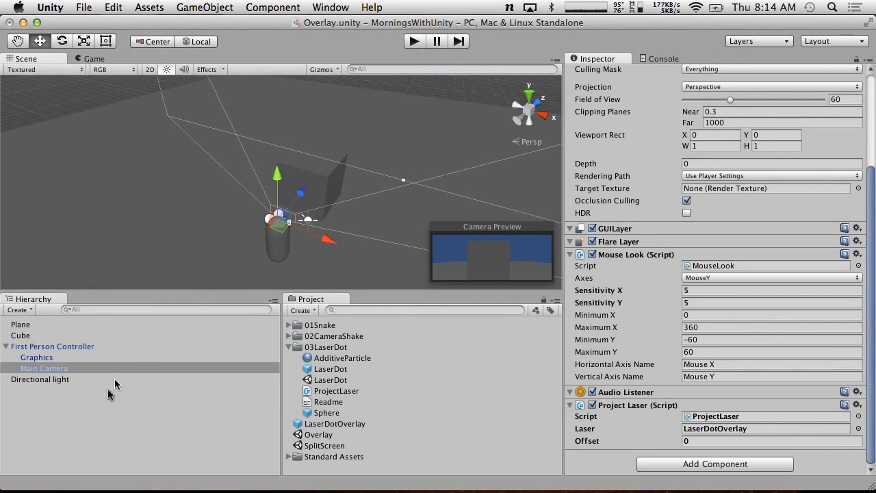
Duplicate Main Camera inside the First Person Controller and name the copy LaserCamera
left_click(70, 370)
key("super+d")
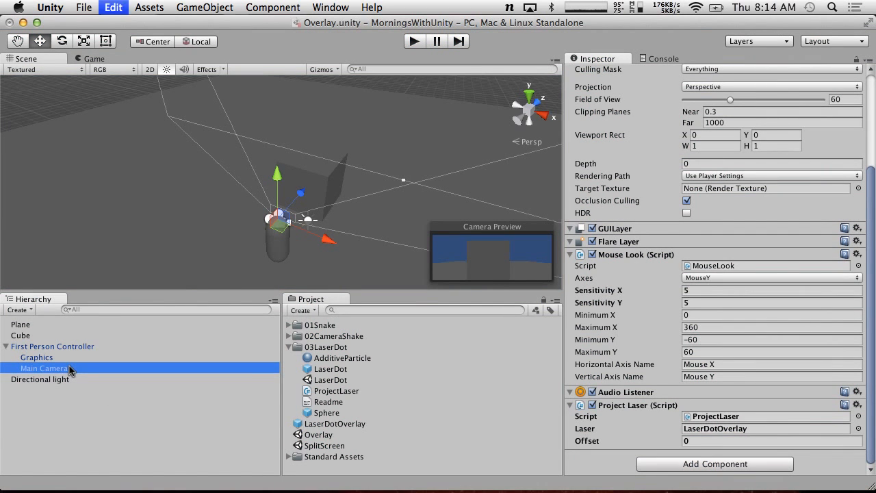
key("Return")
type("LaserCamera")
key("Return")
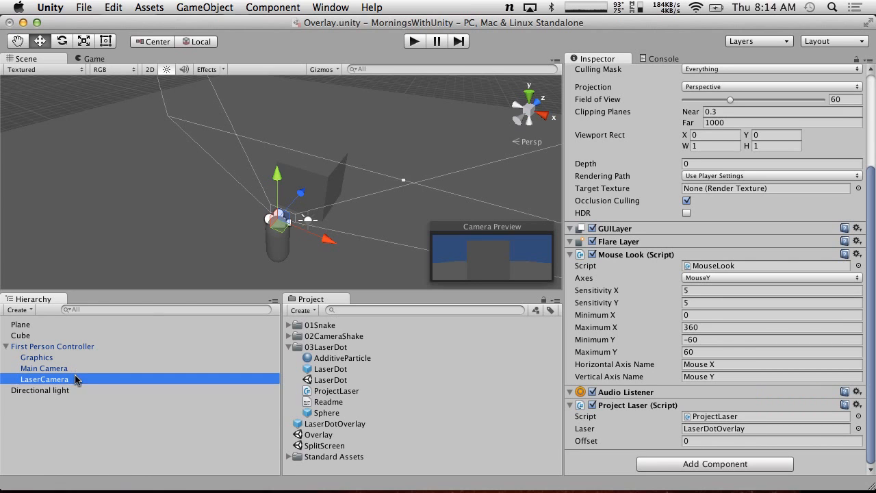
Set LaserCamera's tag to Untagged, and check Main Camera's tag for comparison
scroll(756, 198, "up", 5)
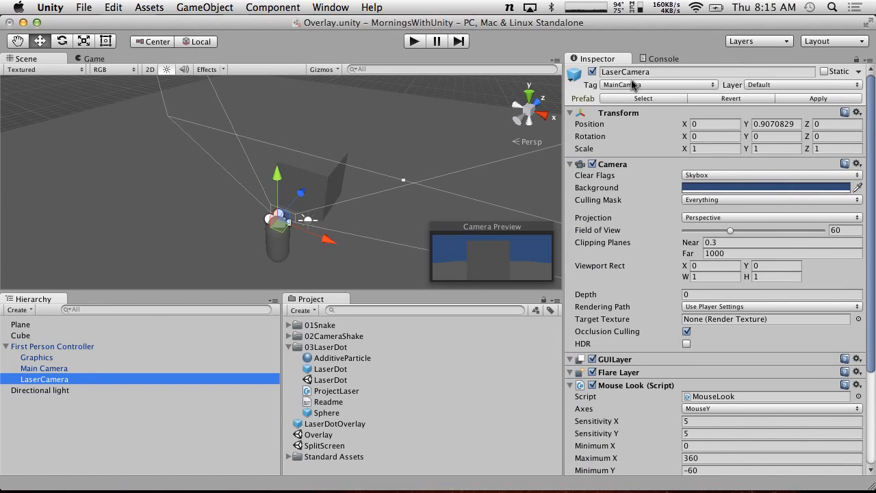
left_click(633, 84)
left_click(630, 42)
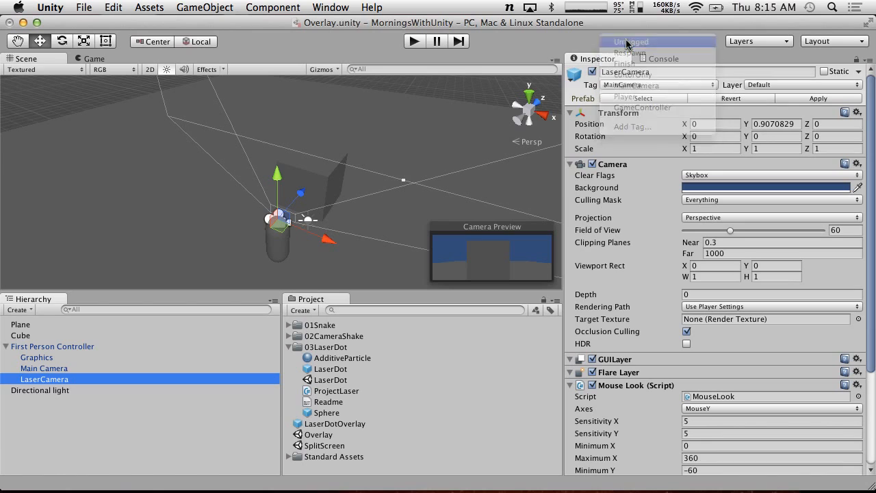
left_click(53, 379)
left_click(54, 368)
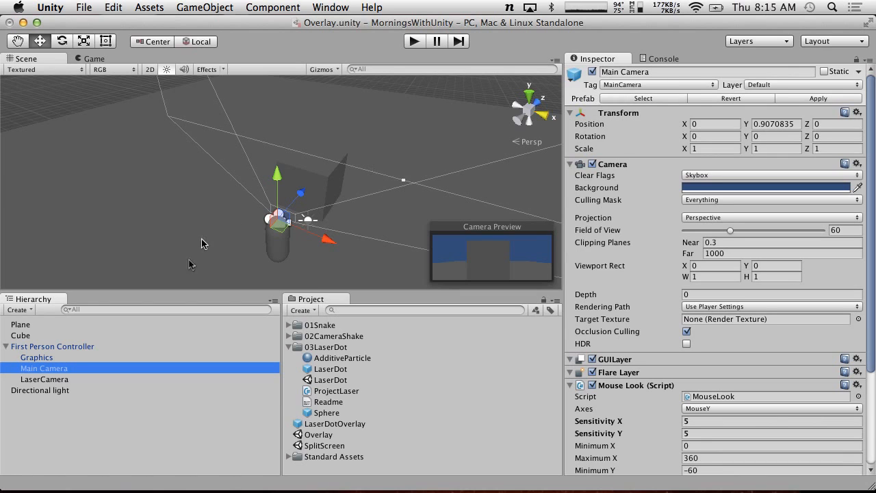
Remove the Project Laser script from Main Camera, and briefly play the scene to test the laser dot
left_click(70, 379)
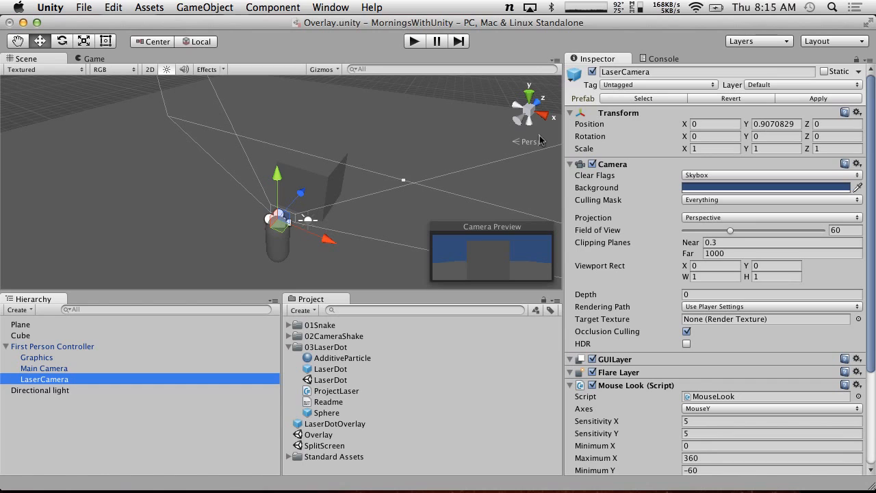
scroll(745, 274, "down", 5)
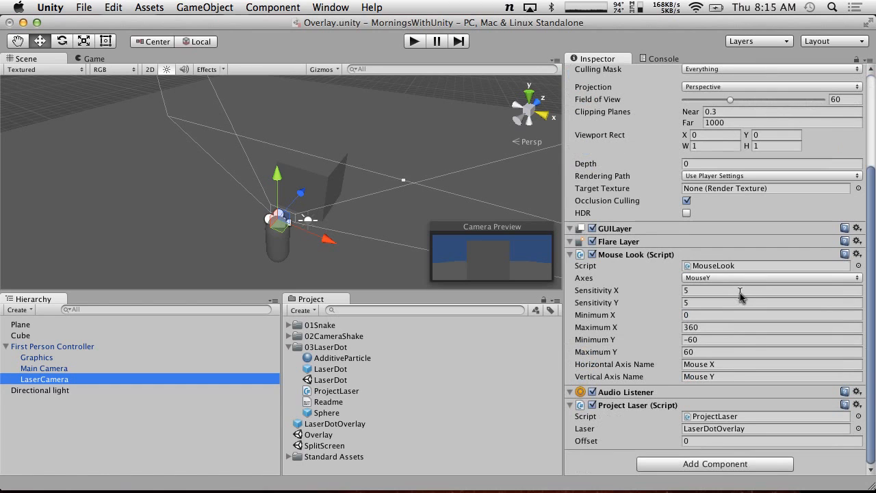
left_click(110, 369)
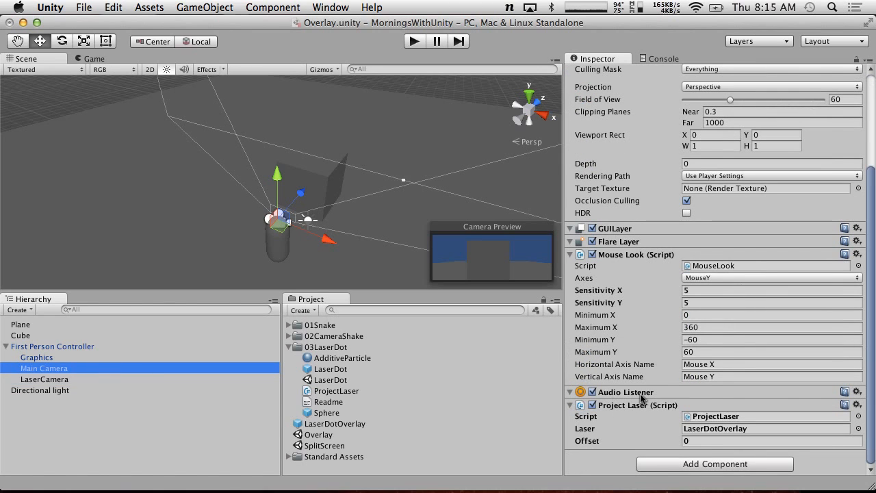
left_click(857, 404)
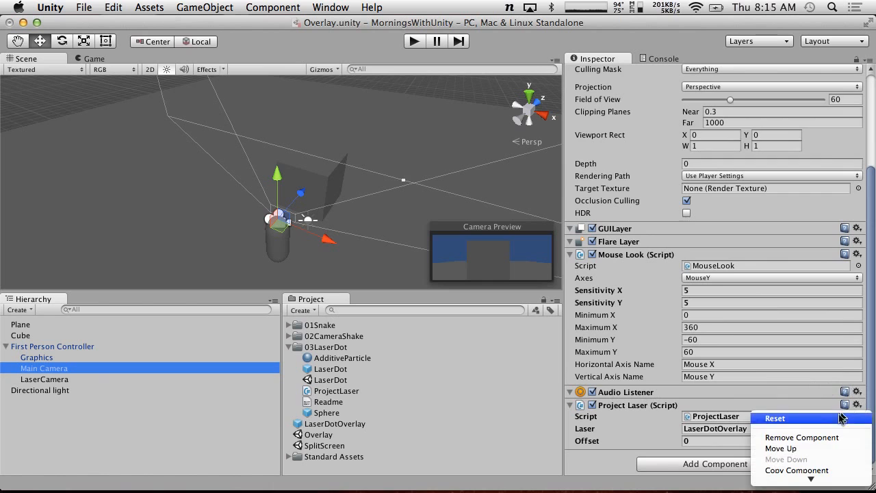
left_click(808, 436)
left_click(413, 41)
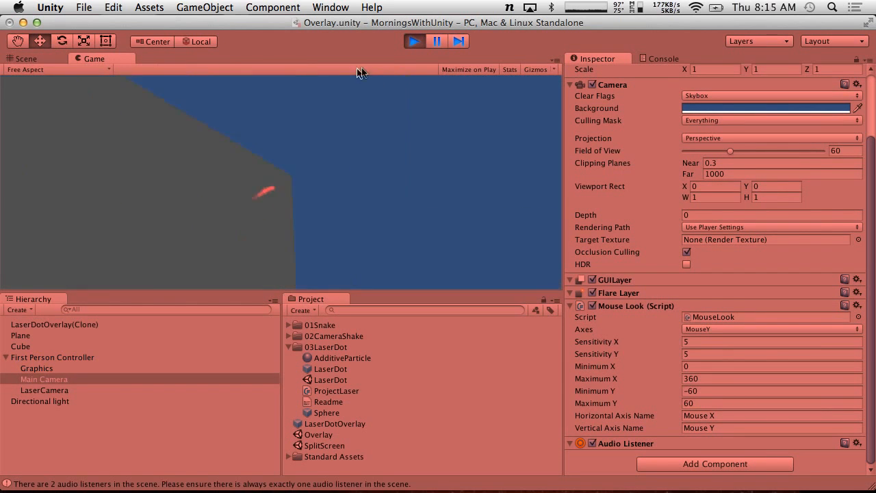
left_click(413, 41)
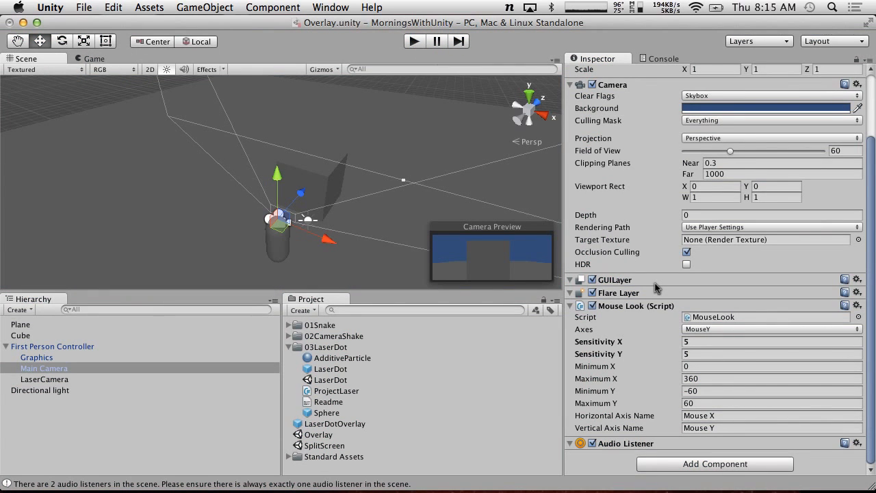
Set LaserCamera's camera depth to 1
left_click(63, 380)
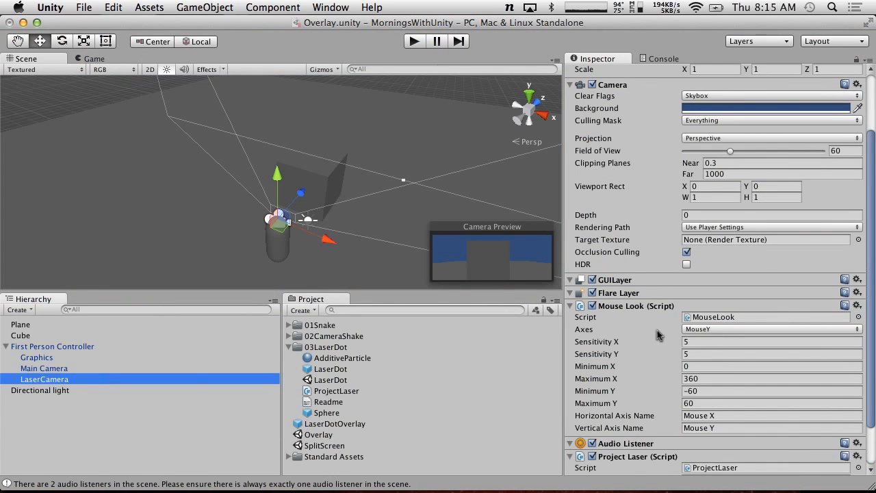
left_click(712, 215)
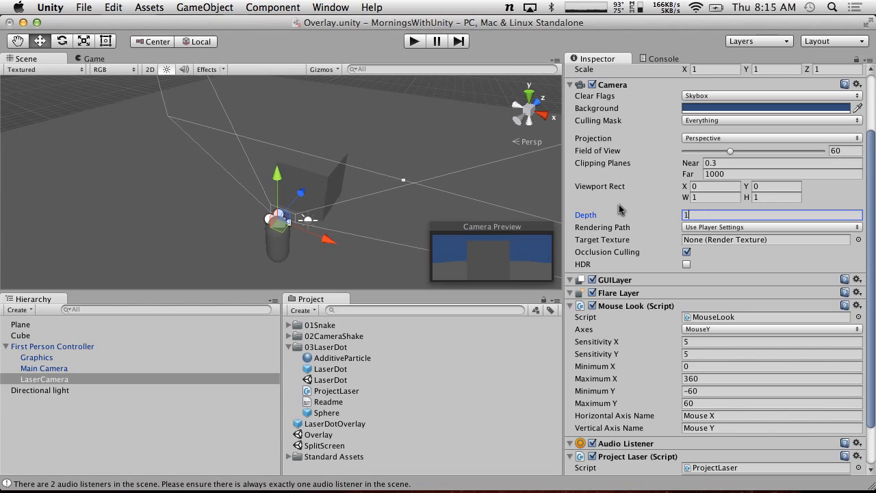
scroll(696, 228, "up", 3)
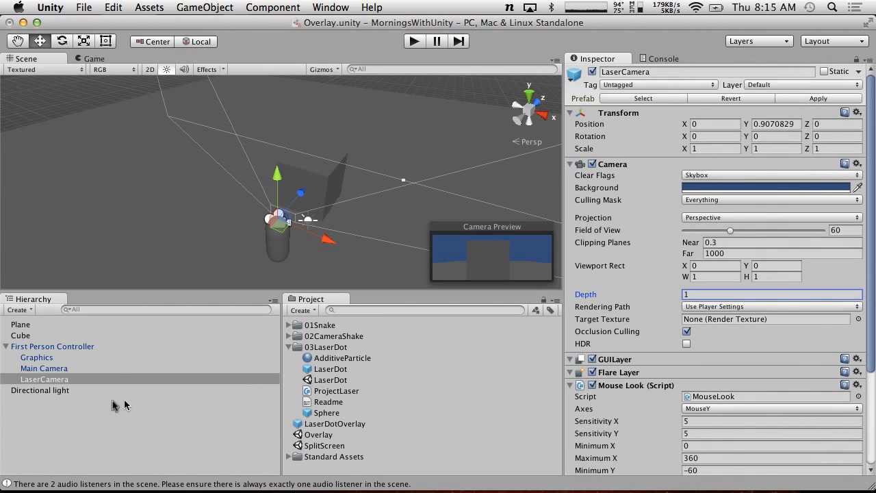
Starting from the LaserDotOverlay prefab's layer options, add a new layer named LaserDot as User Layer 8
left_click(321, 424)
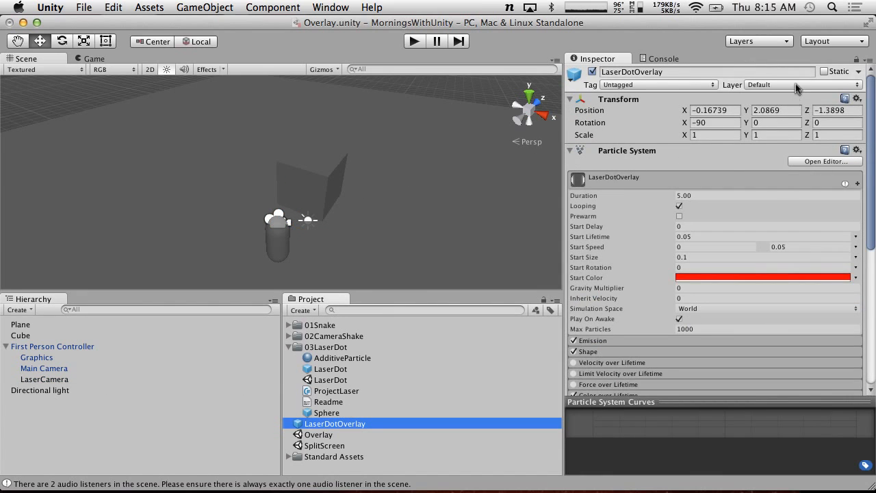
left_click(796, 84)
left_click(804, 147)
left_click(698, 239)
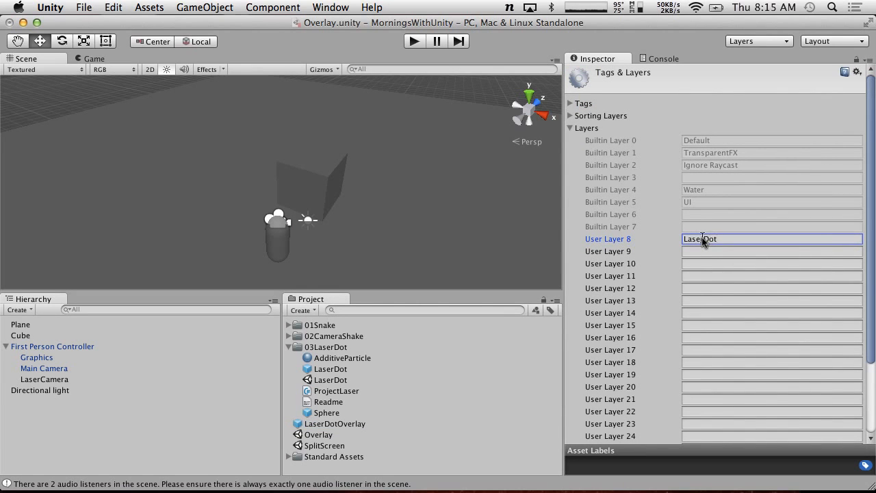
Assign the LaserDotOverlay prefab to the LaserDot layer
left_click(444, 423)
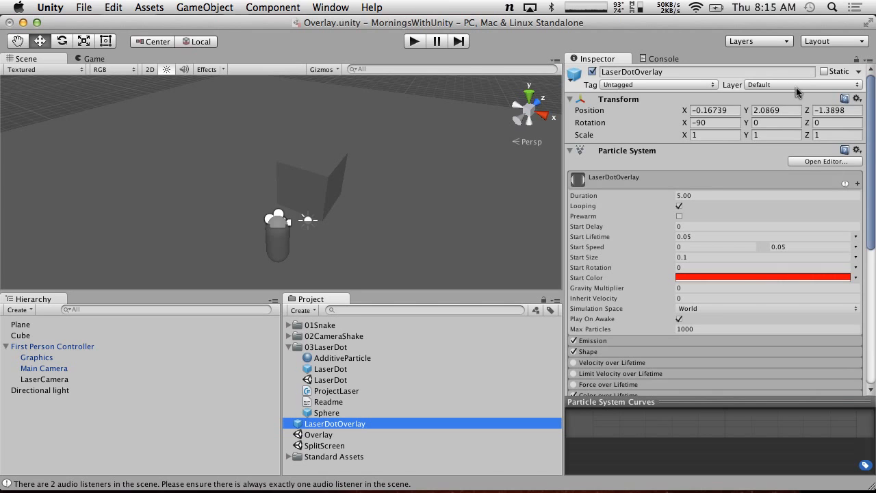
left_click(796, 87)
left_click(802, 140)
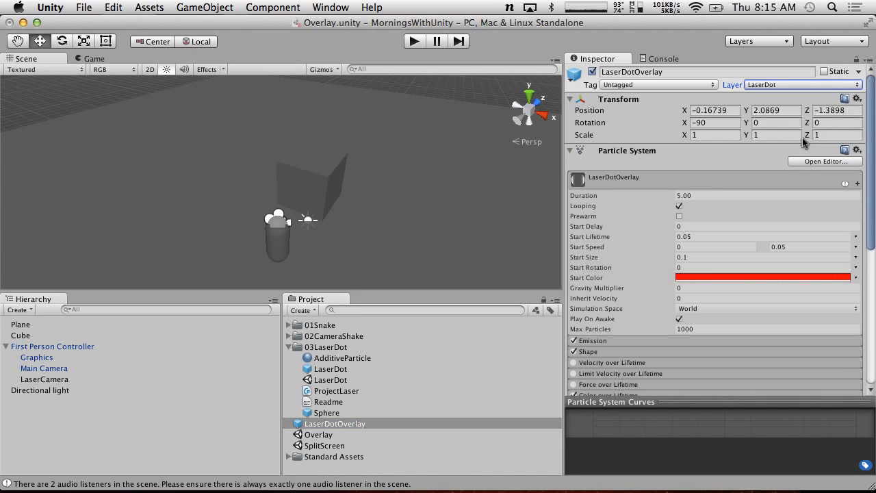
Restrict LaserCamera's culling mask to only the LaserDot layer by clearing all layers and enabling that one
left_click(59, 379)
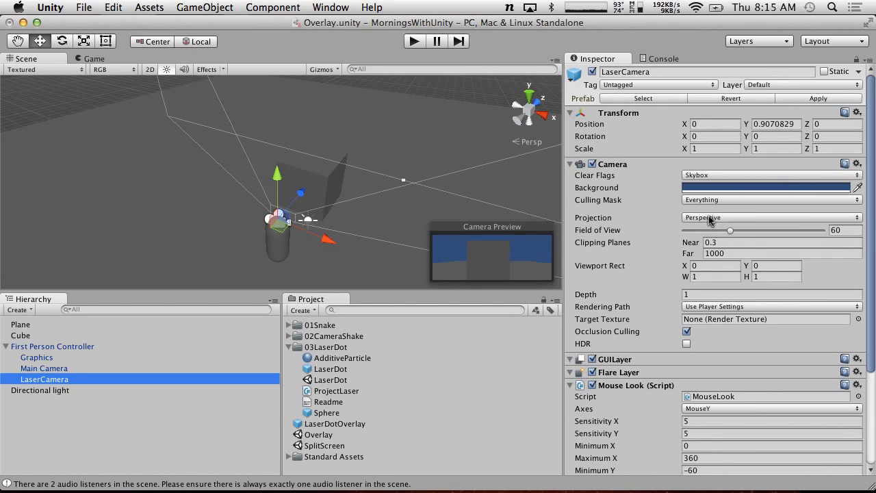
left_click(709, 219)
left_click(608, 219)
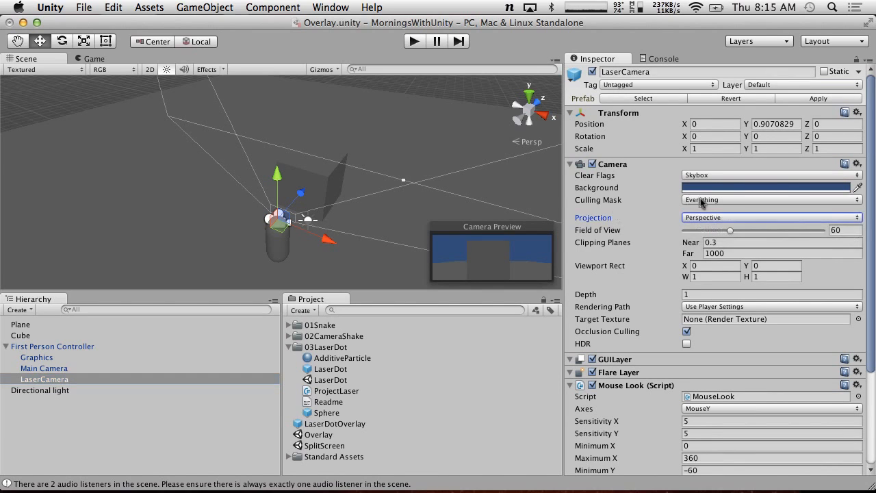
left_click(705, 200)
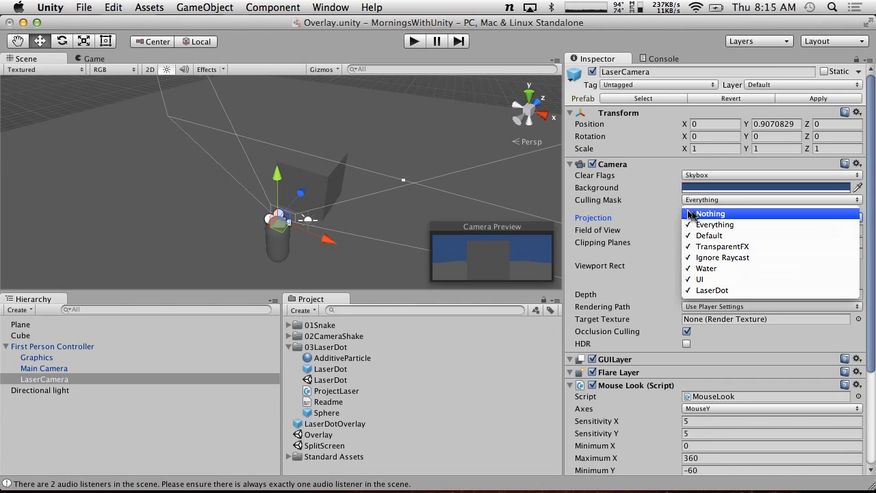
left_click(721, 213)
left_click(705, 201)
left_click(718, 291)
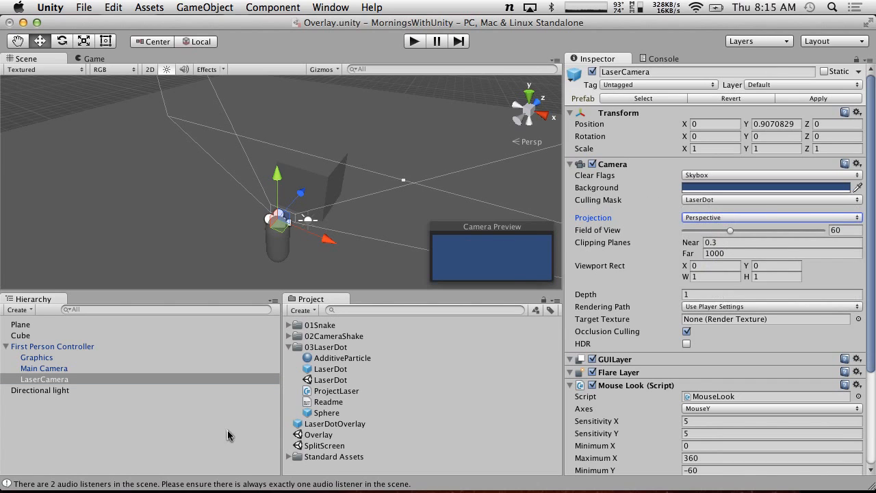
Exclude the LaserDot layer from Main Camera's culling mask
left_click(53, 371)
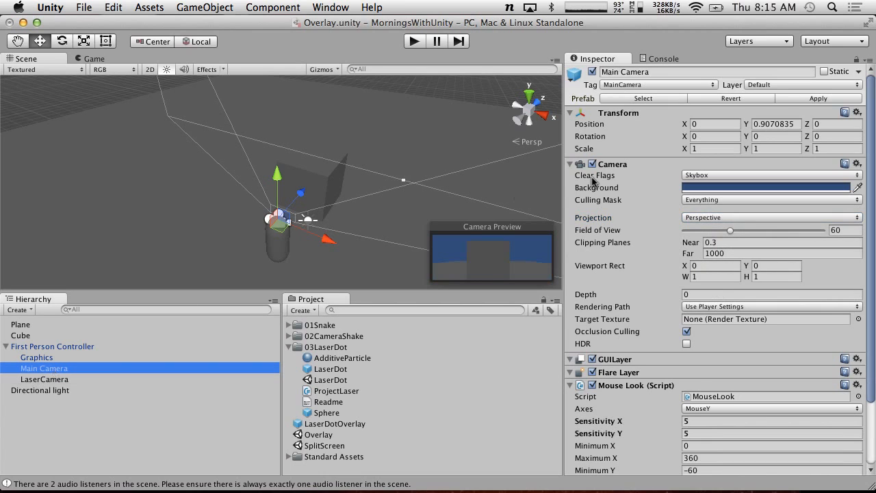
left_click(711, 200)
left_click(731, 293)
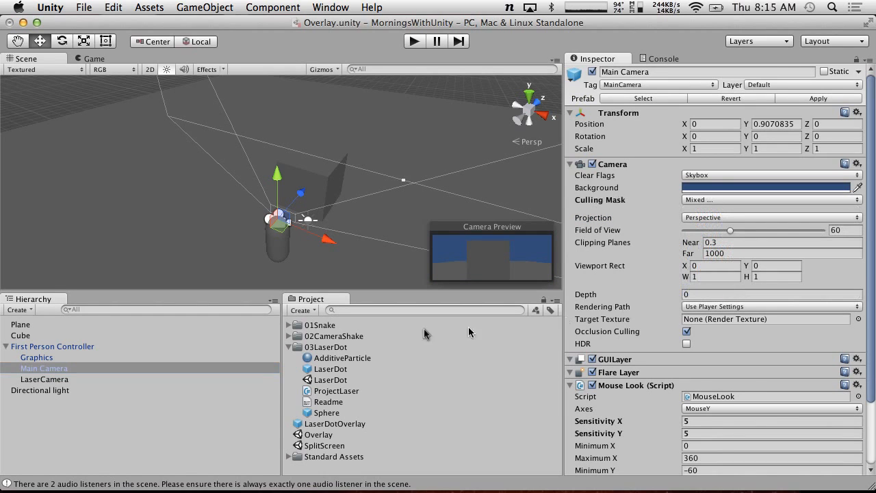
Review LaserCamera's Clear Flags options, then play the scene with Skybox still set to check the view, and stop it
left_click(66, 382)
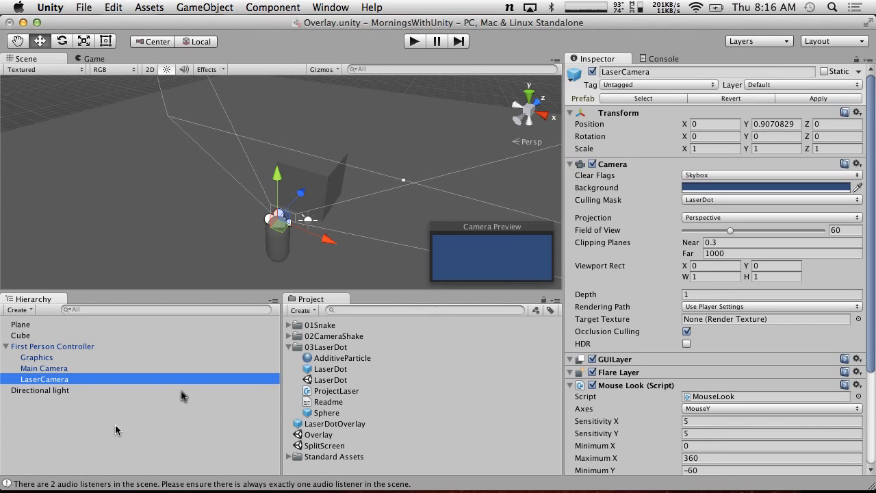
left_click(712, 178)
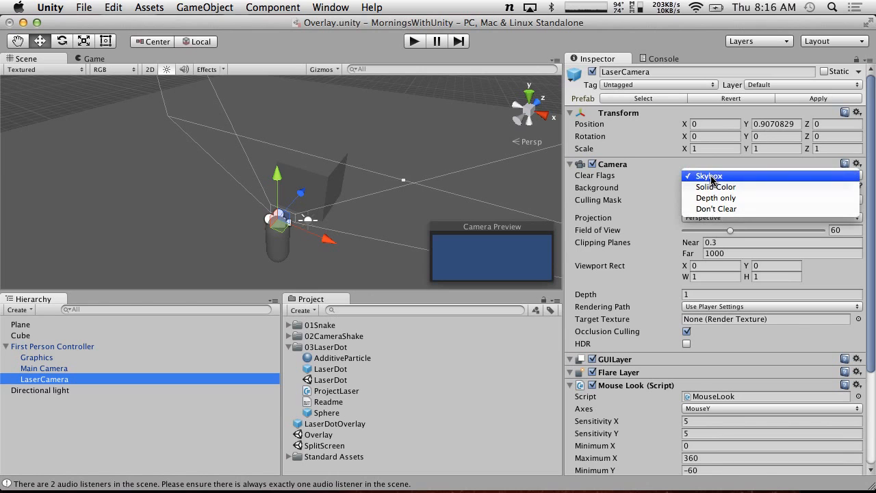
left_click(413, 41)
left_click(414, 41)
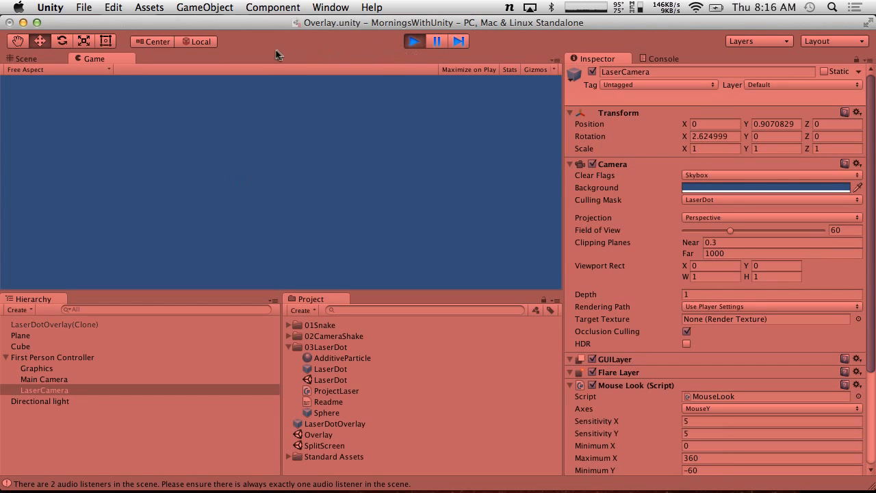
left_click(414, 42)
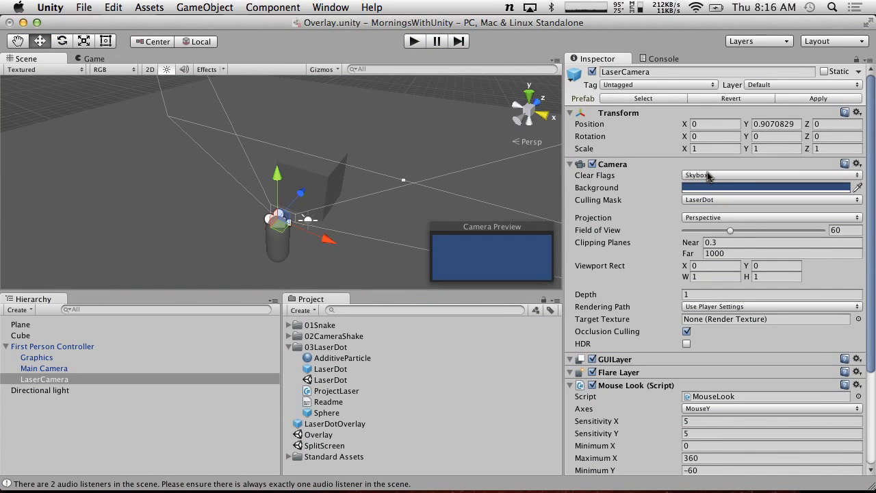
Set LaserCamera's Clear Flags to Depth only and play the scene to test the overlay
left_click(708, 175)
left_click(722, 198)
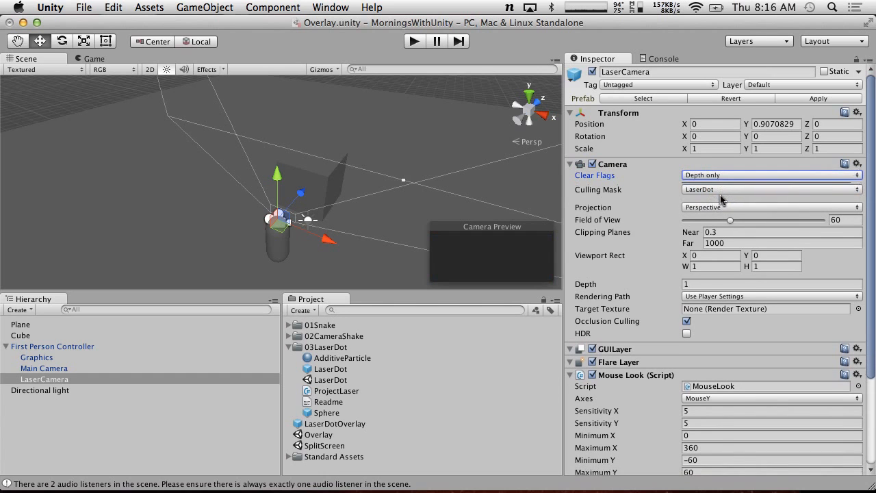
left_click(414, 42)
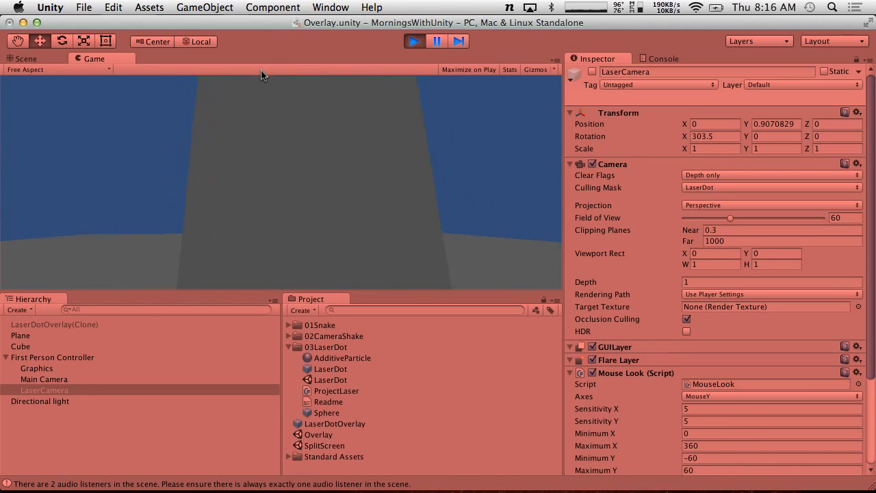
Pause the game, inspect LaserDotOverlay(Clone) and its position on the cube in the Scene view, recheck the Game view, and stop playing
key("super+shift+p")
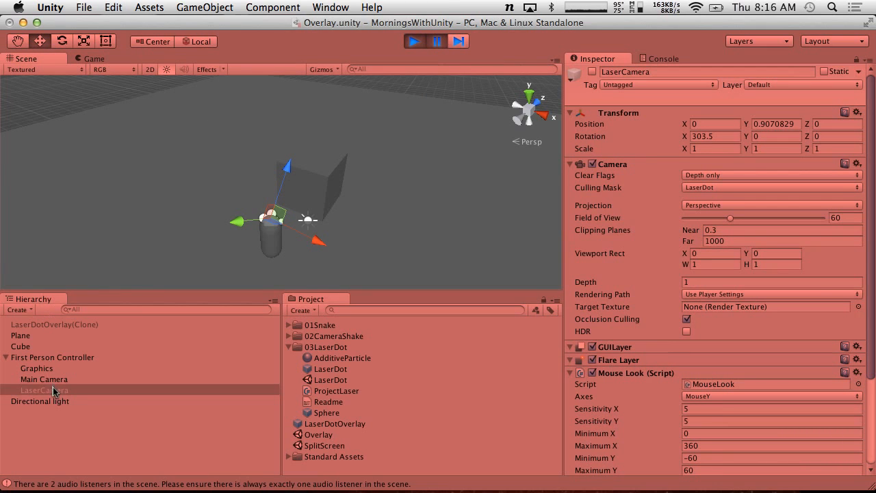
left_click(45, 324)
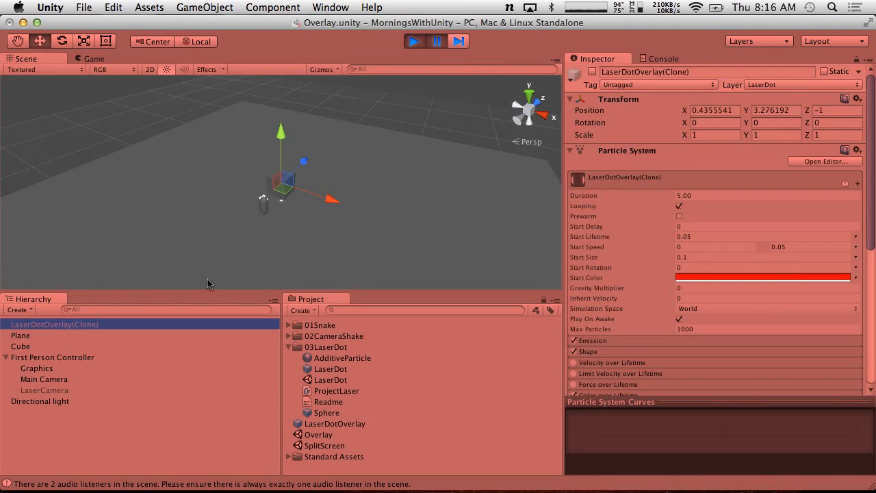
scroll(208, 281, "up", 4)
left_click_drag(209, 280, 422, 135, "alt")
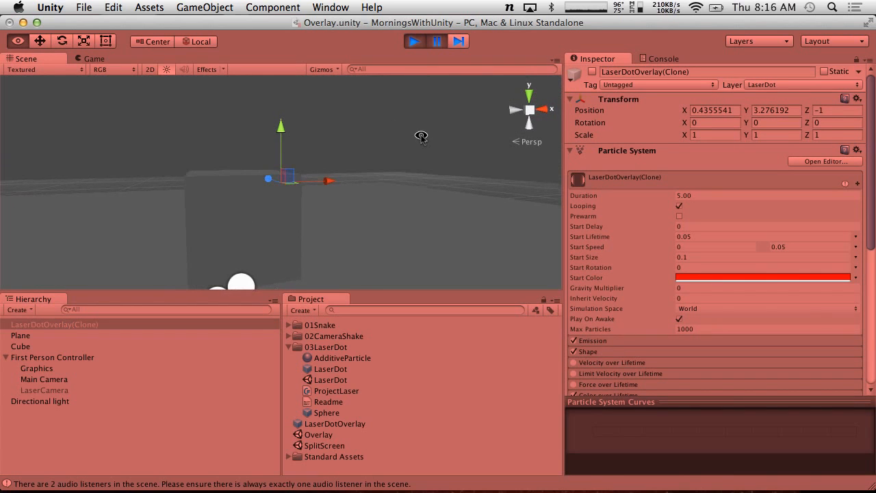
left_click(94, 59)
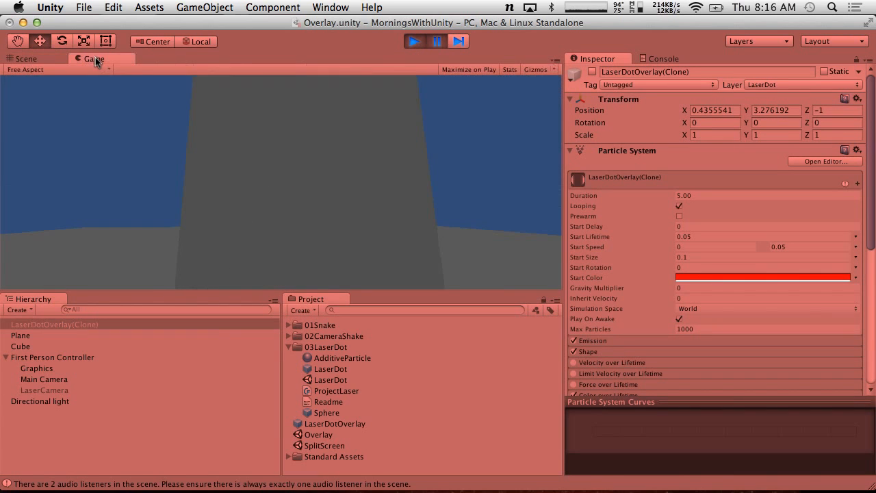
left_click(423, 44)
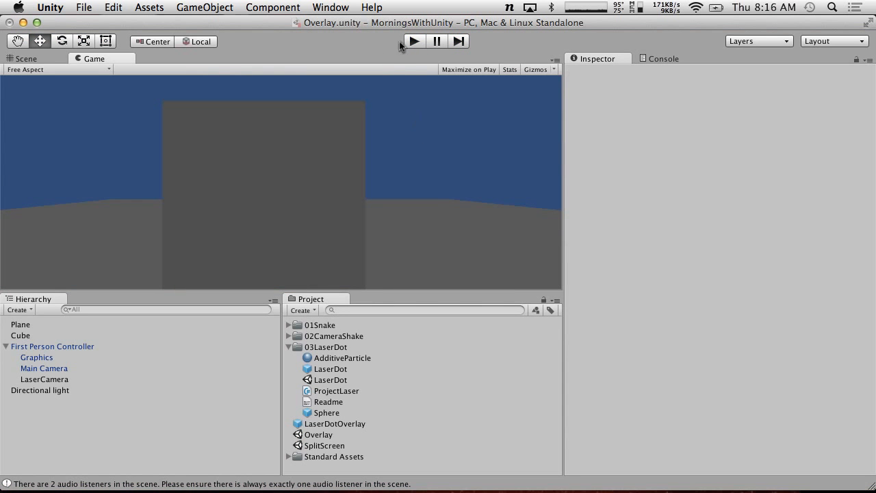
Play the scene and walk around the cube to examine how the overlaid laser dot renders on its faces and edges, then stop it
left_click(413, 41)
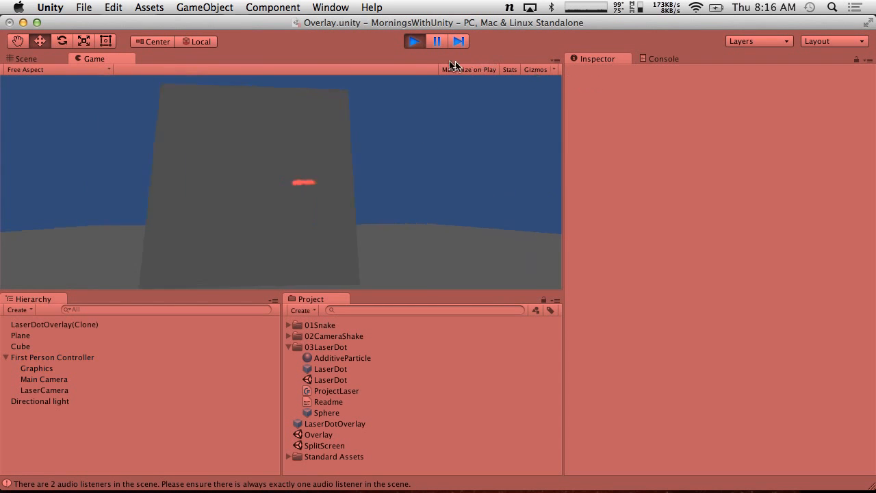
key("w")
key("s")
key("a")
key("a")
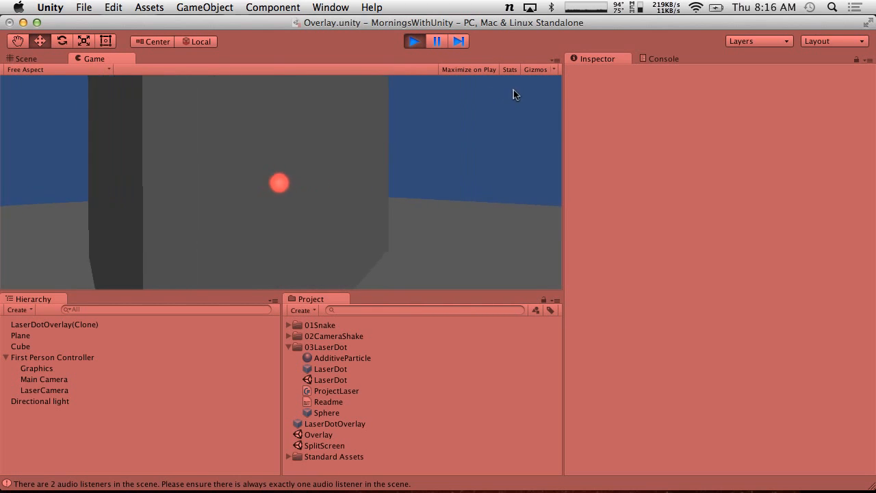
key("a")
key("a")
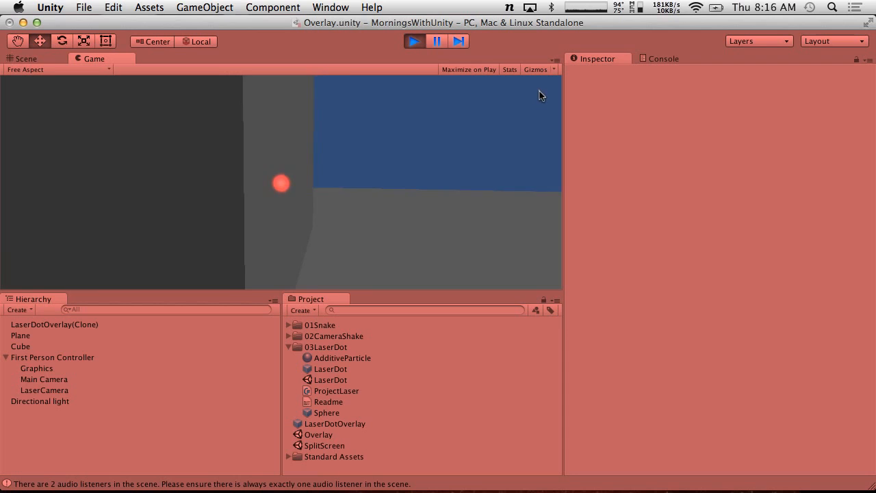
key("w")
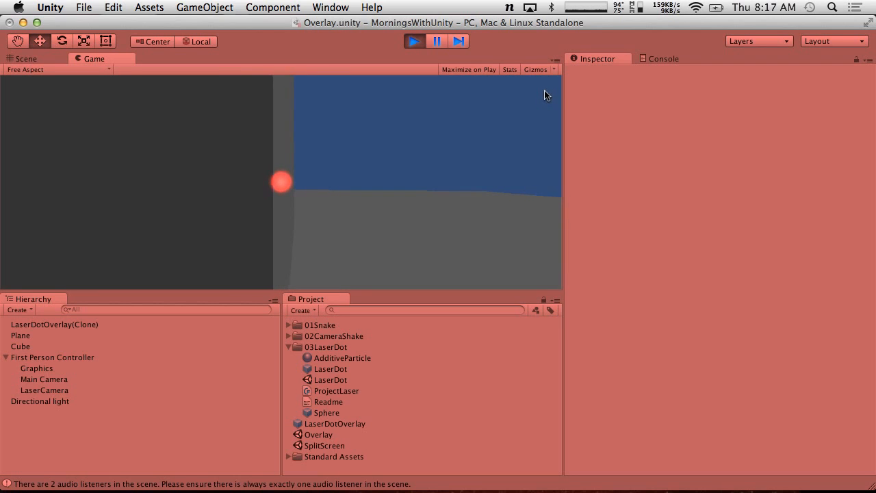
key("d")
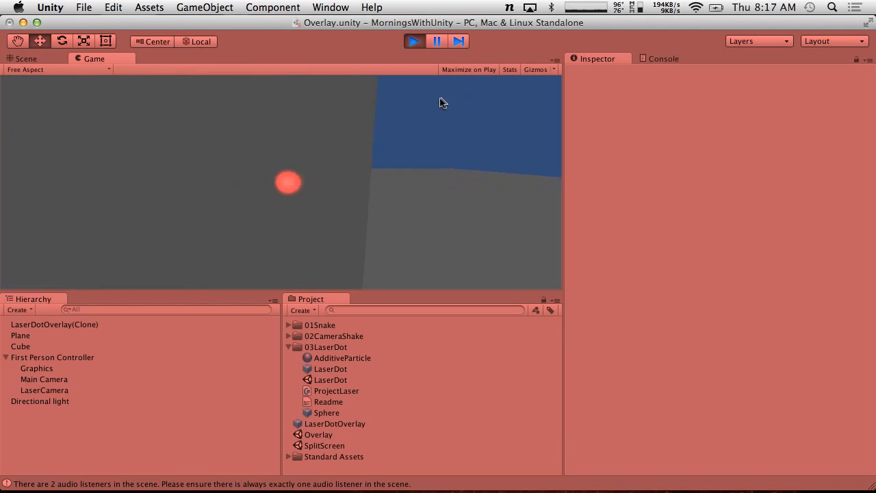
key("a")
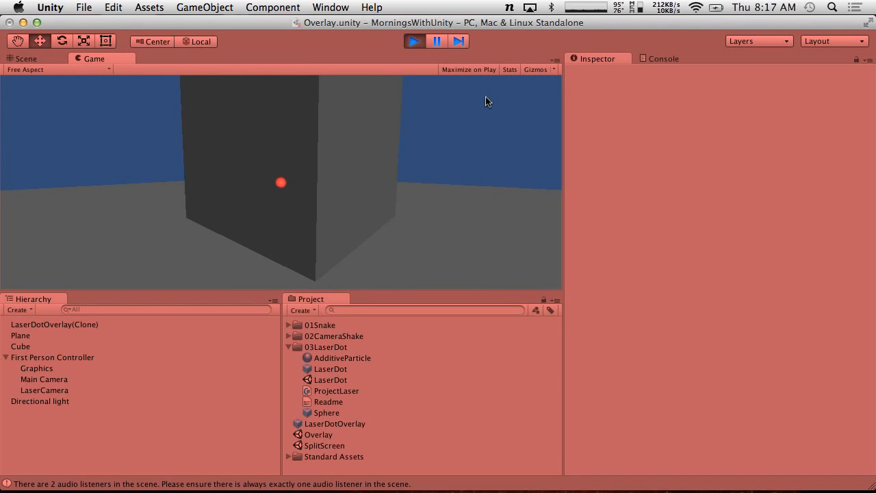
key("a")
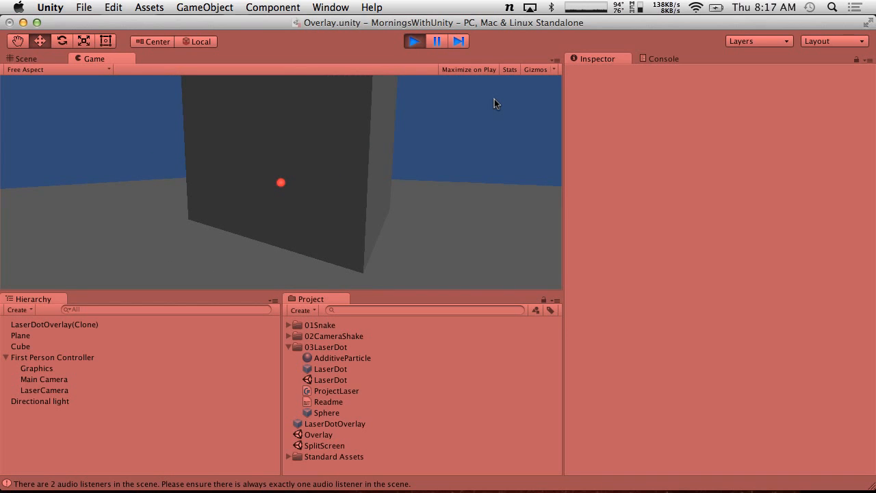
key("d")
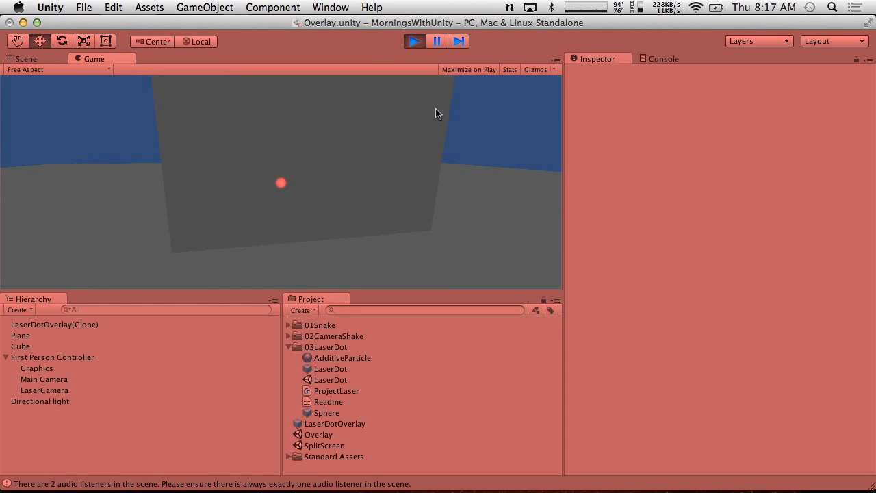
key("w")
key("d")
key("d")
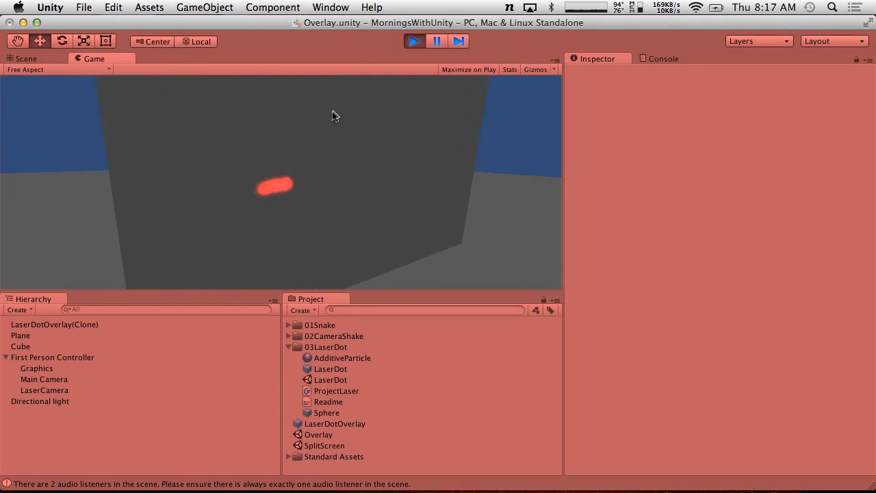
key("s")
key("a")
key("w")
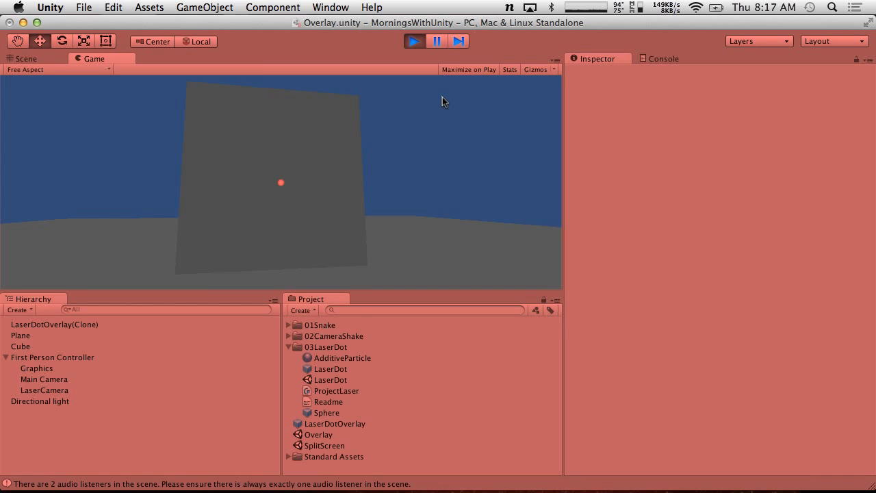
left_click(415, 41)
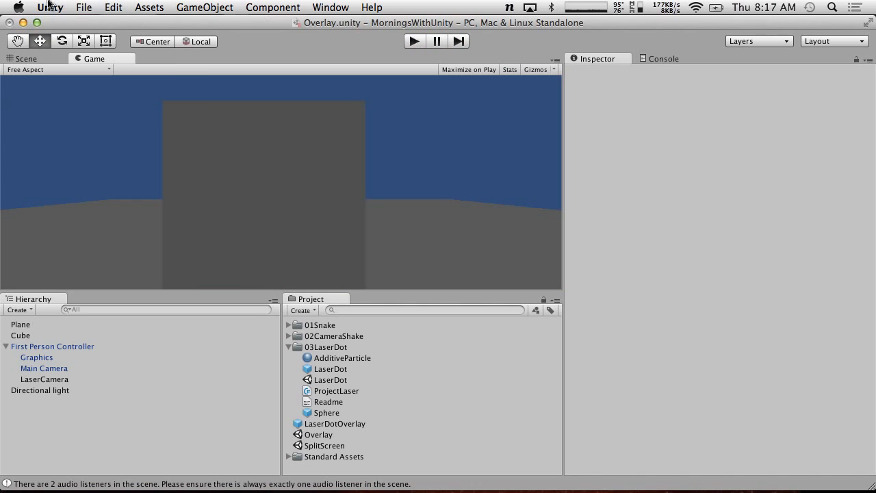
Save the Overlay scene and the project
left_click(78, 7)
left_click(94, 58)
left_click(85, 7)
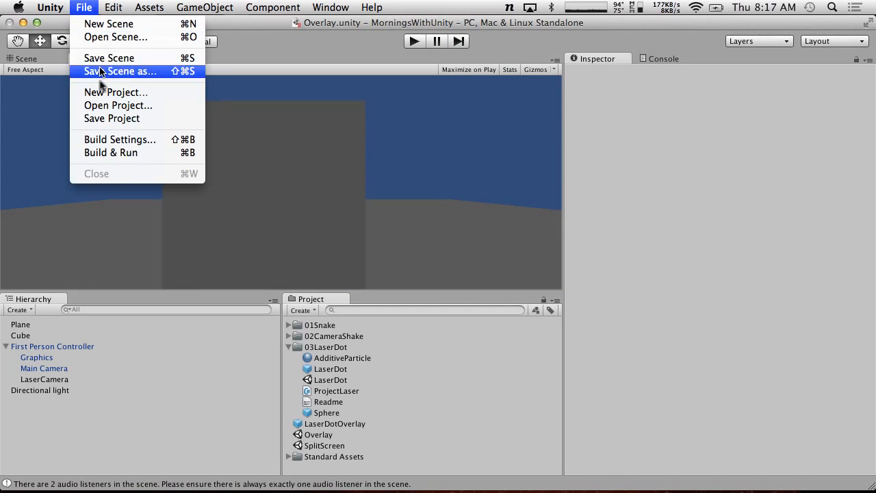
left_click(82, 119)
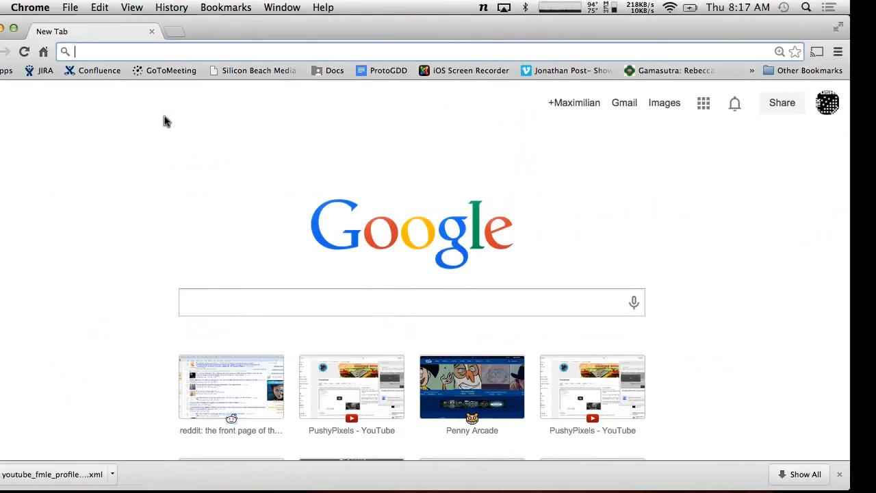
Switch to Flash Media Live Encoder
key("super+Tab")
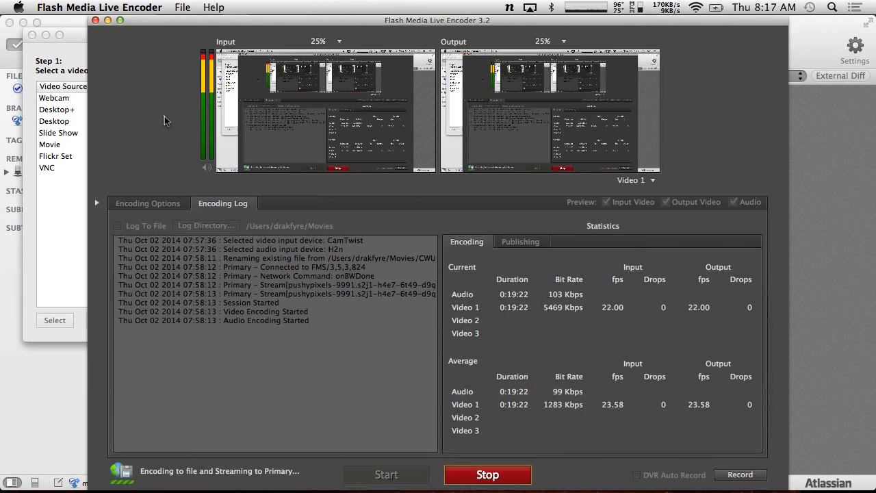